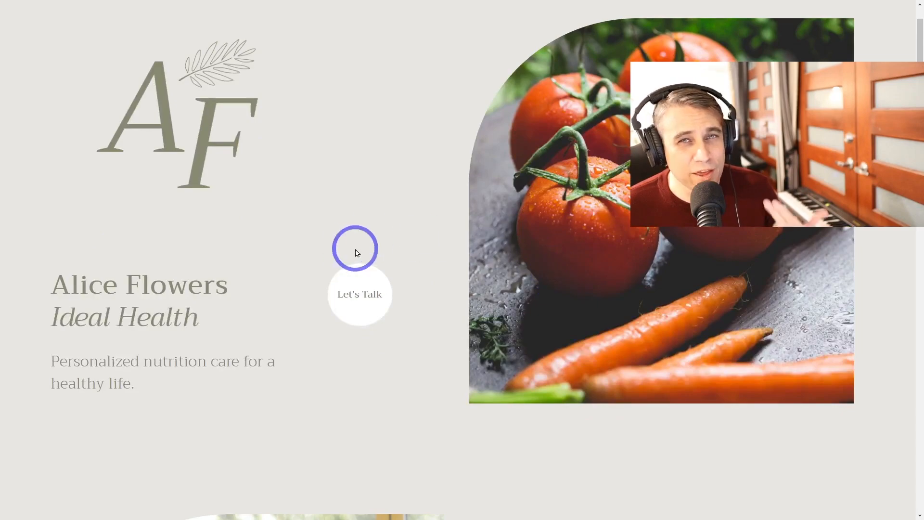
pyautogui.scroll(-2, 356, 253)
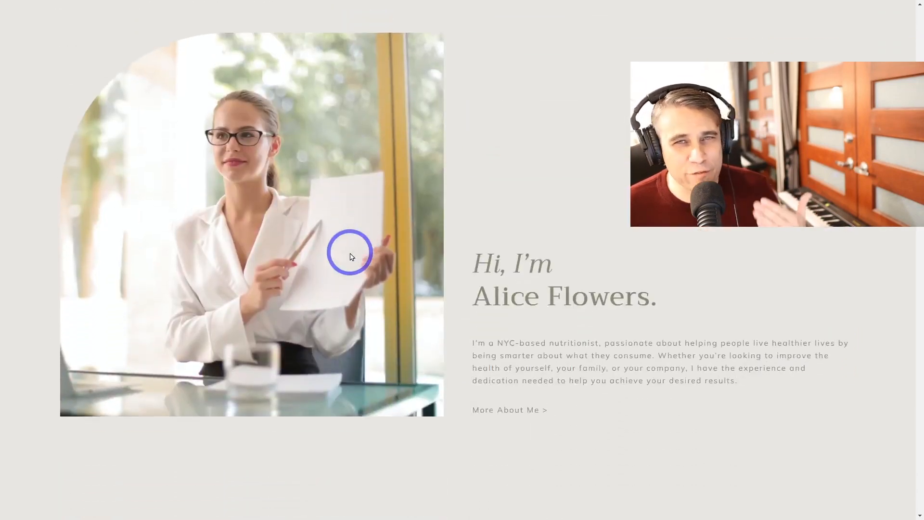
pyautogui.scroll(-4, 353, 258)
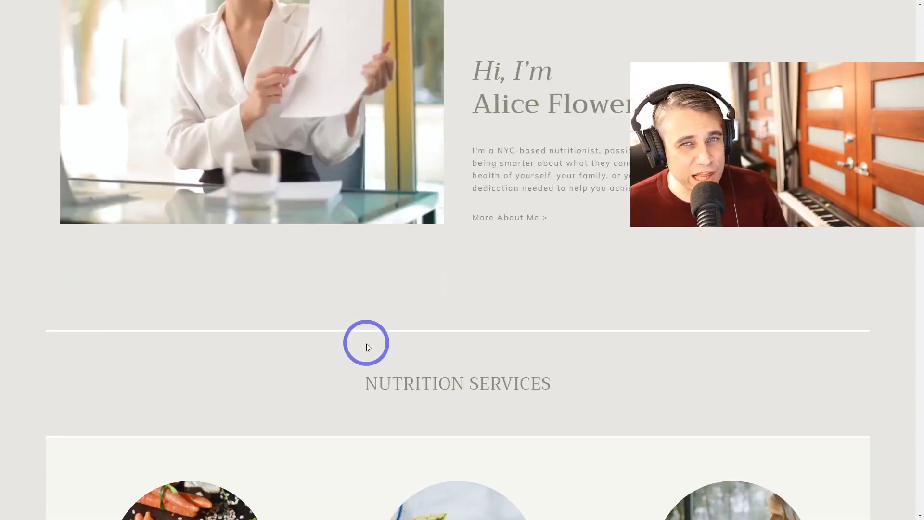
pyautogui.scroll(15, 368, 344)
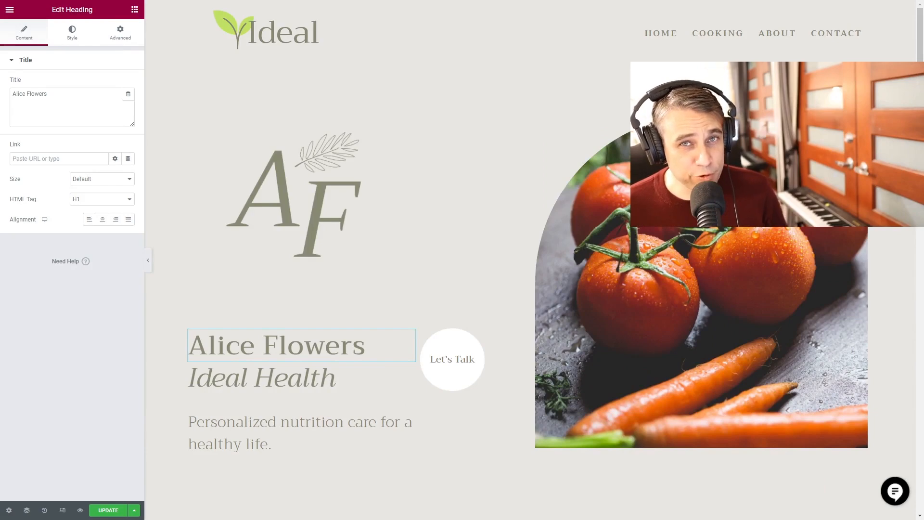
pyautogui.click(135, 11)
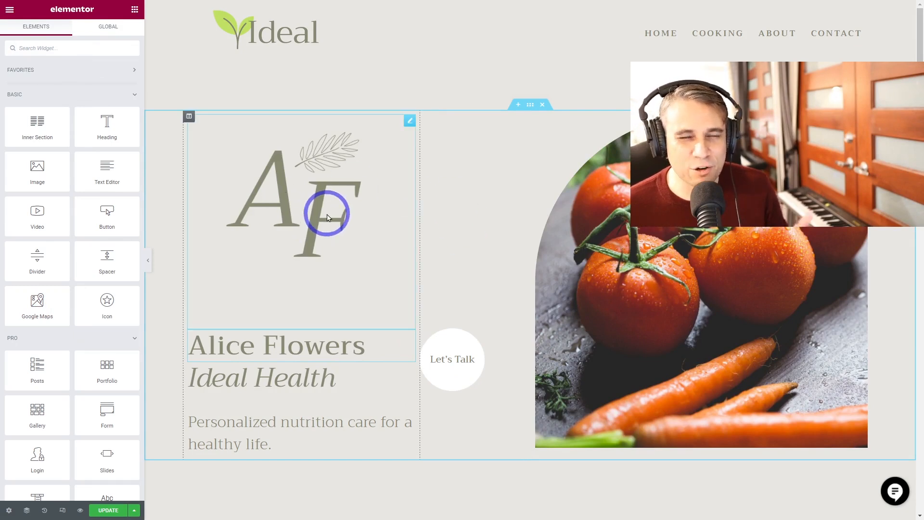
pyautogui.moveTo(365, 350); pyautogui.dragTo(210, 336)
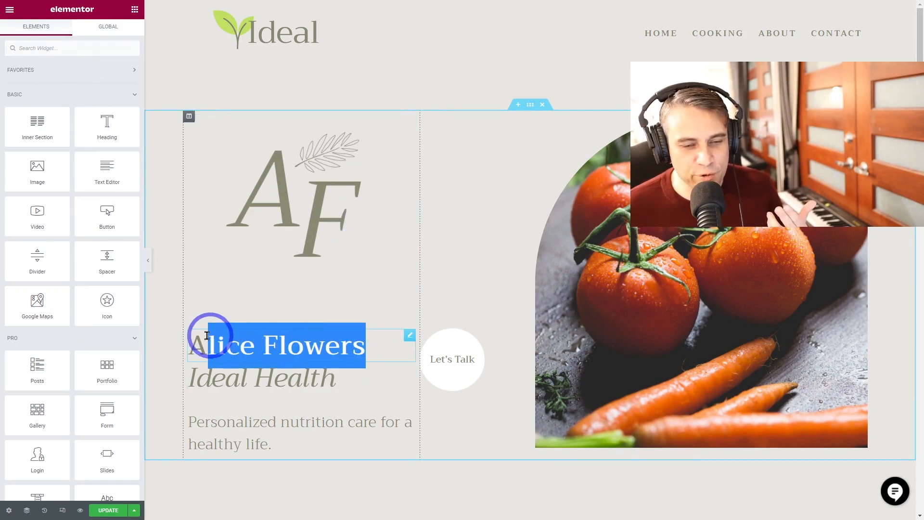
pyautogui.click(211, 336)
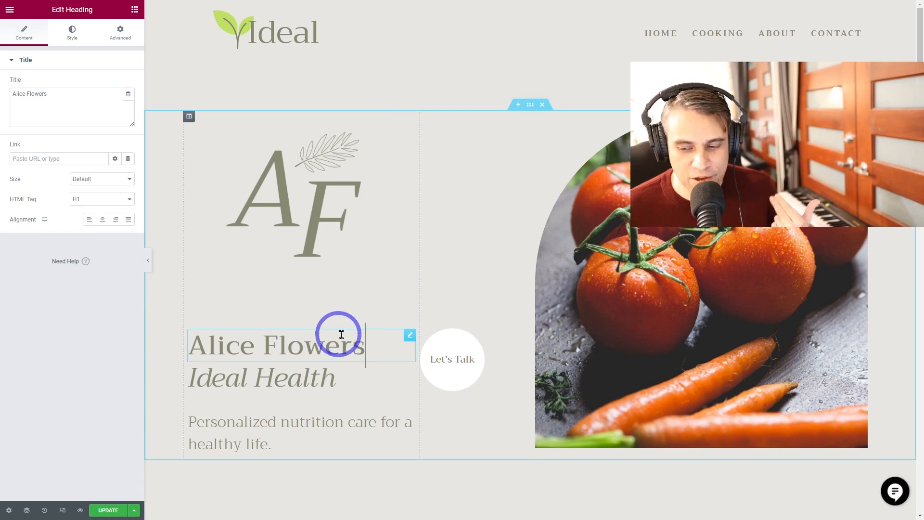
pyautogui.click(895, 491)
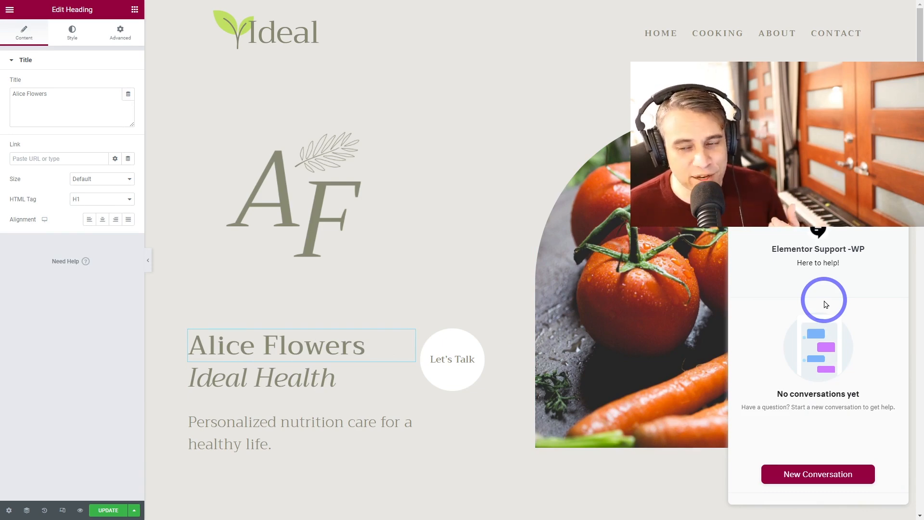
pyautogui.click(351, 244)
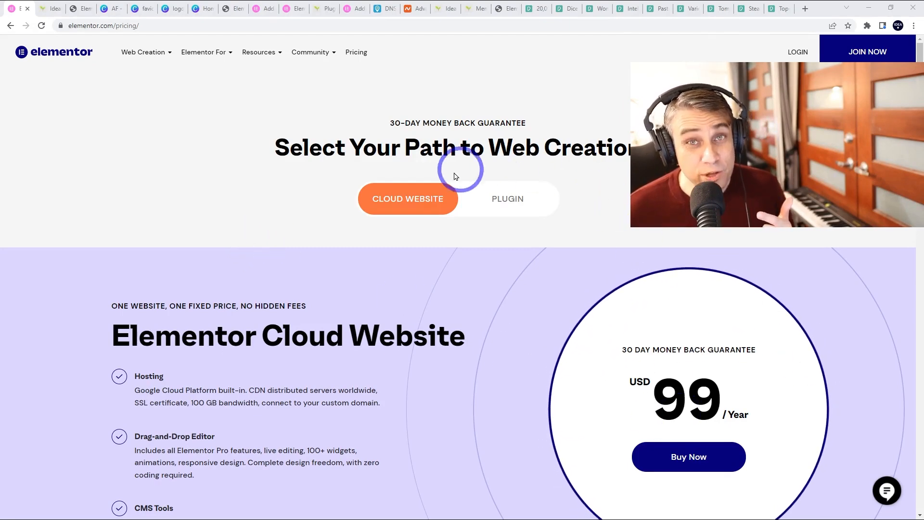
# - Compare Plugin and Cloud Website pricing and review the Cloud Website hosting features
pyautogui.click(491, 205)
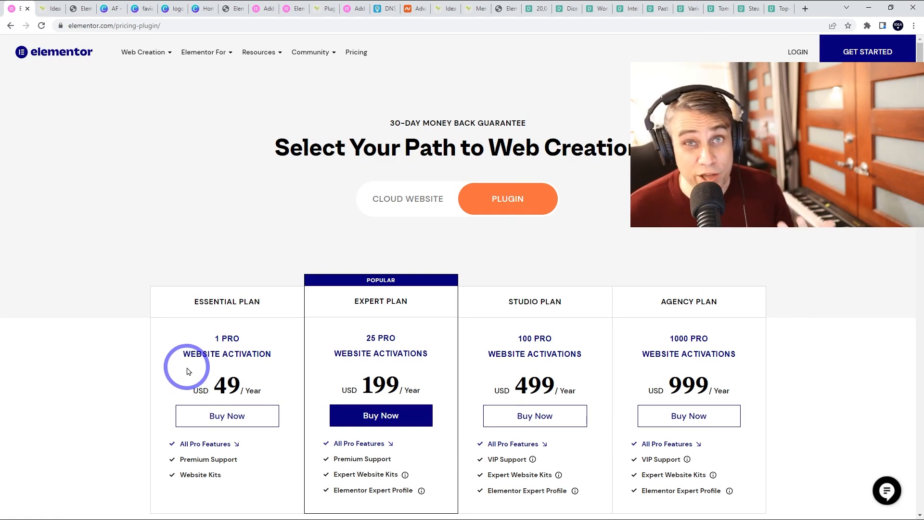
pyautogui.click(434, 197)
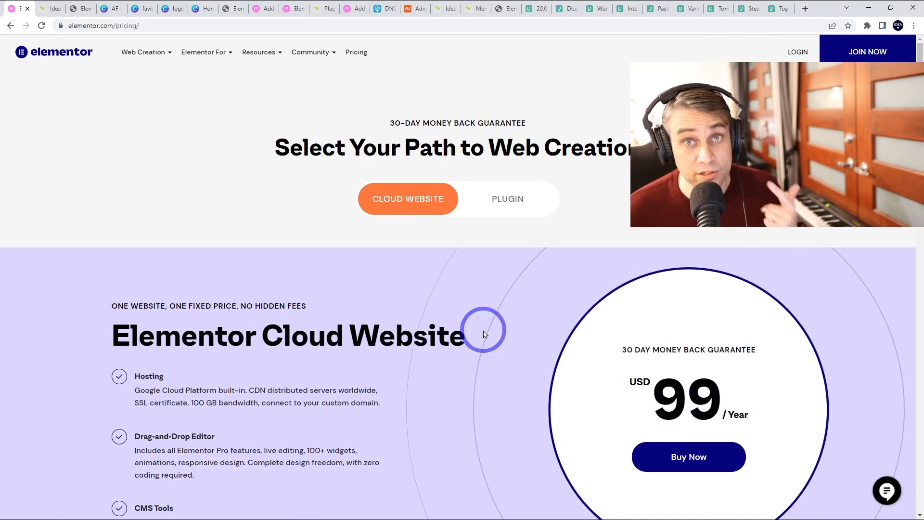
pyautogui.scroll(-10, 491, 324)
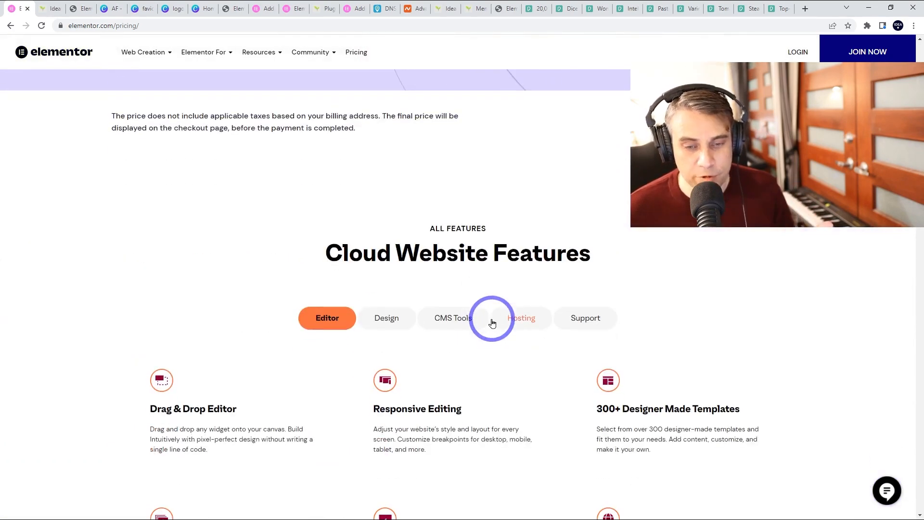
pyautogui.click(526, 224)
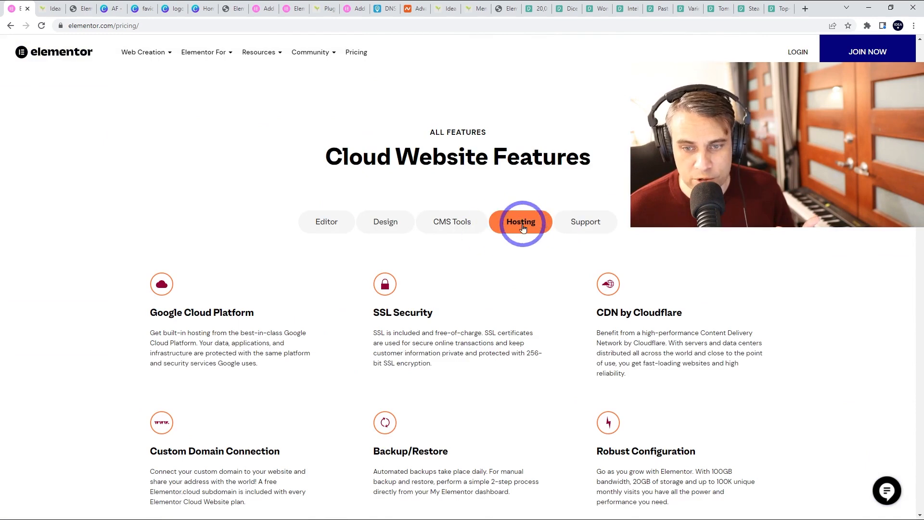
pyautogui.scroll(1, 520, 221)
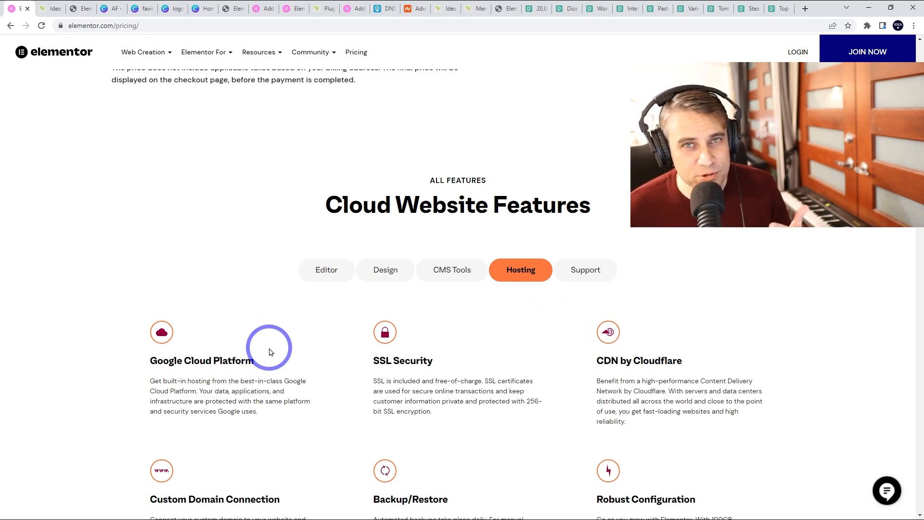
pyautogui.scroll(10, 270, 352)
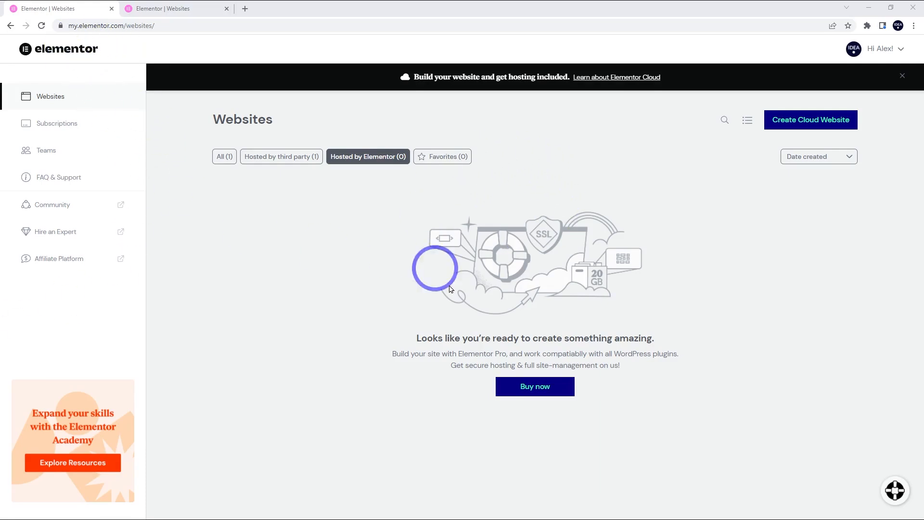
# - Start a new cloud website named Ideal Health and Wellness
pyautogui.click(795, 124)
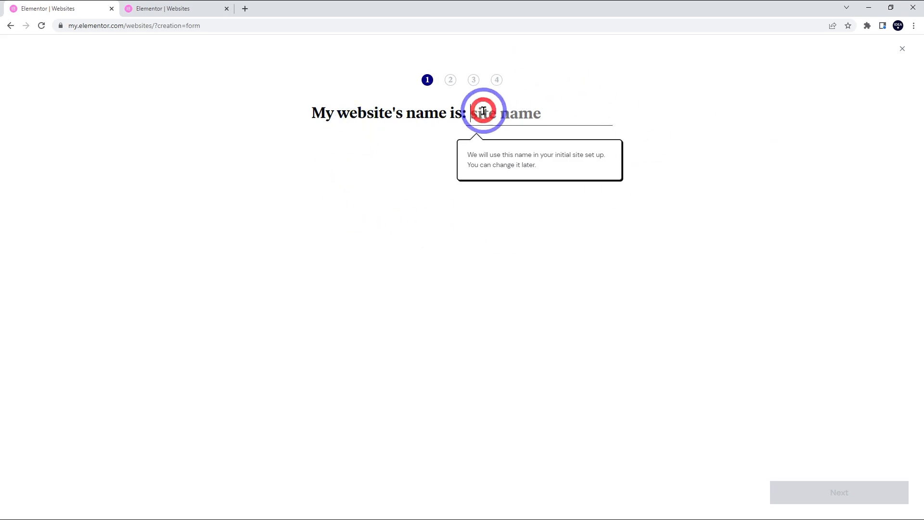
pyautogui.write('Ideal Health and Wellness')
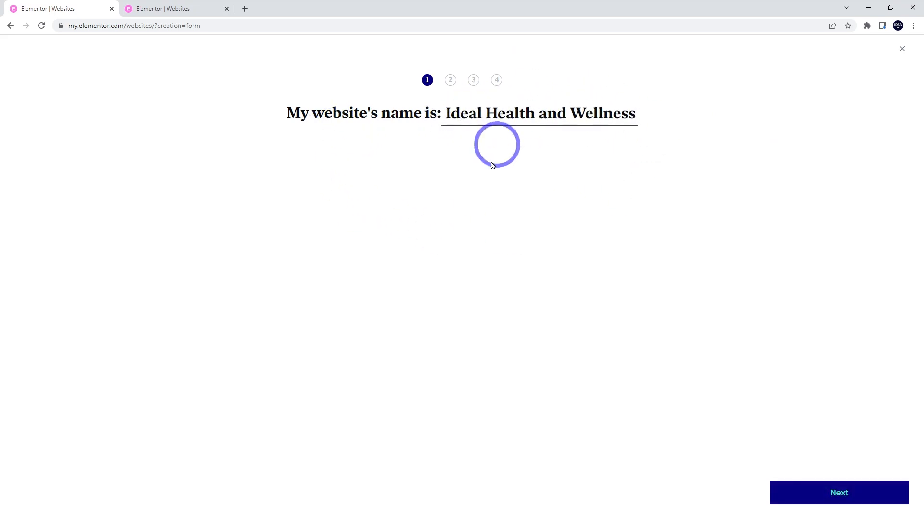
pyautogui.click(828, 498)
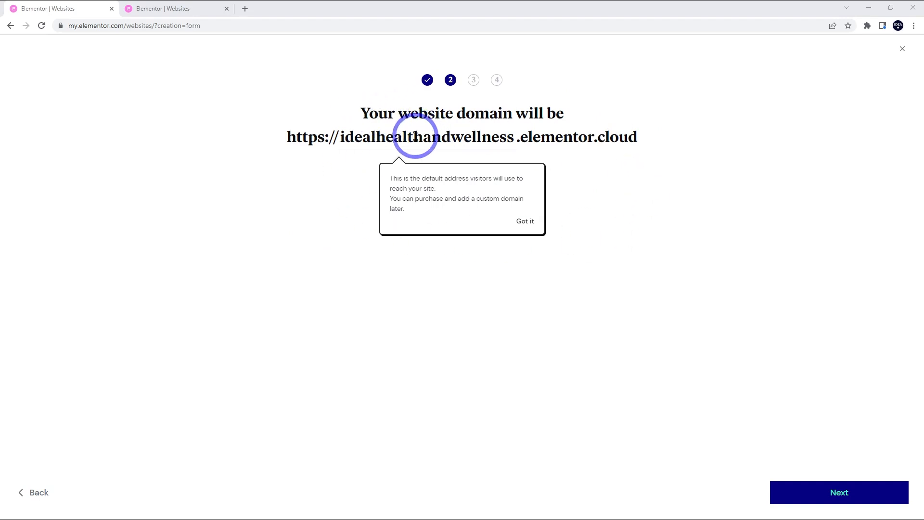
# - Shorten the subdomain to idealhealth.elementor.cloud and continue to the website-type question
pyautogui.moveTo(425, 137); pyautogui.dragTo(561, 137)
pyautogui.press('BackSpace')
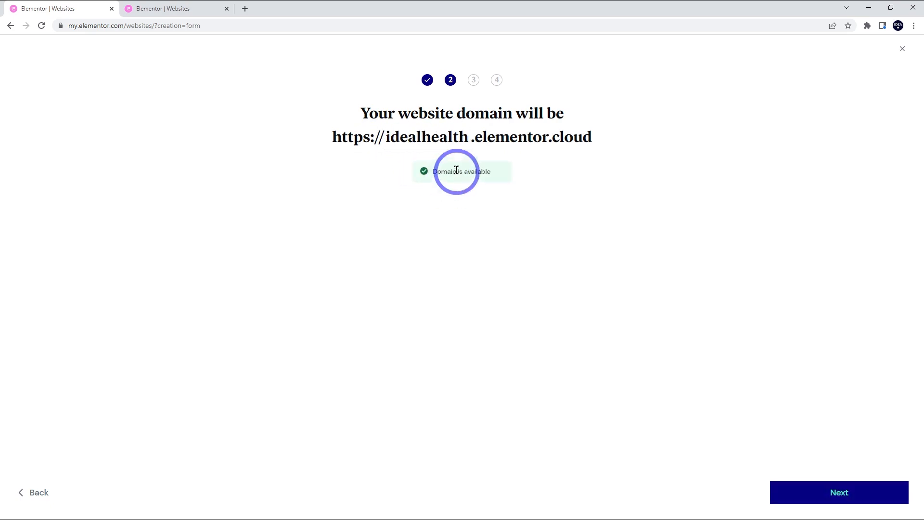
pyautogui.click(828, 502)
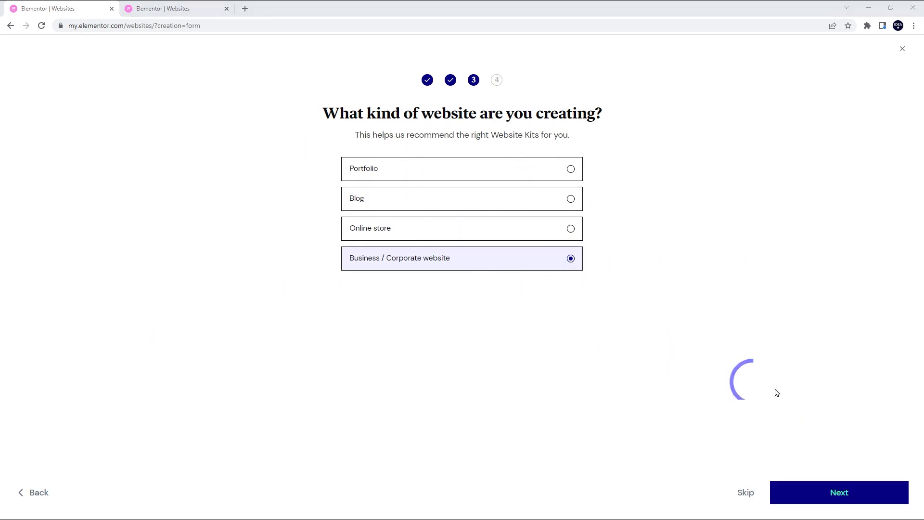
# - Choose the Business / Corporate website type and clear the filters to show all 103 kits
pyautogui.click(849, 497)
pyautogui.moveTo(231, 272)
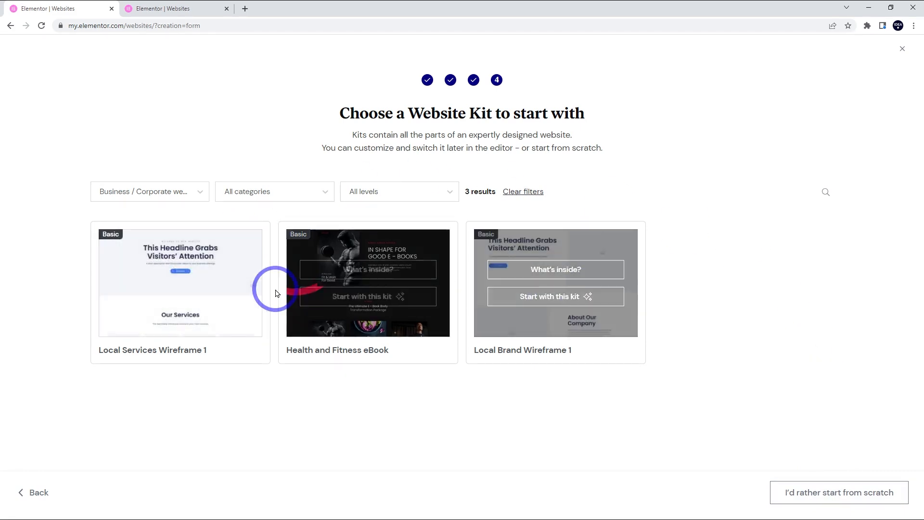
pyautogui.moveTo(518, 290)
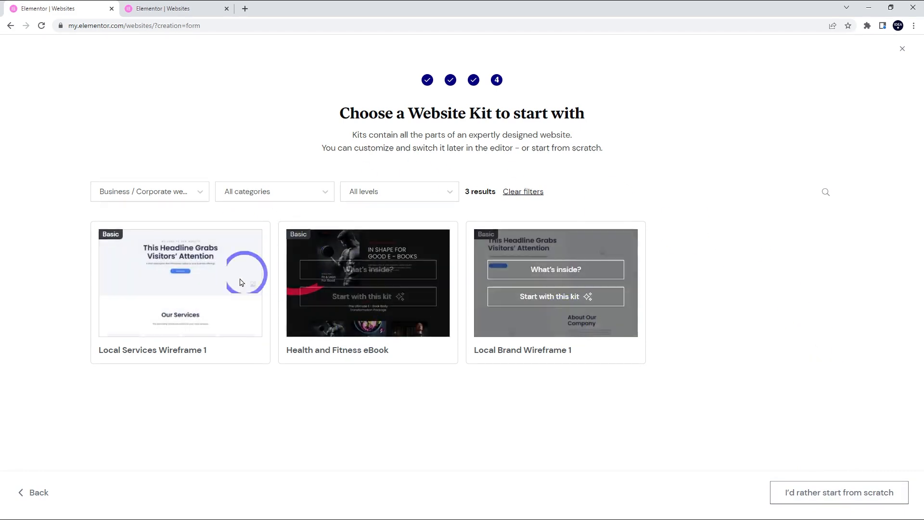
pyautogui.click(518, 192)
pyautogui.scroll(-3, 584, 351)
pyautogui.scroll(3, 522, 279)
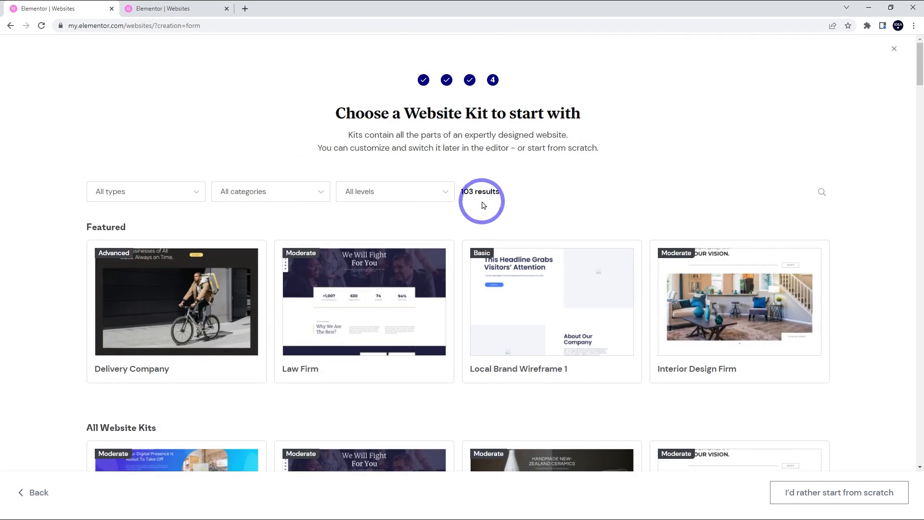
# - Create the site from scratch without a kit and return to the Websites dashboard
pyautogui.click(819, 493)
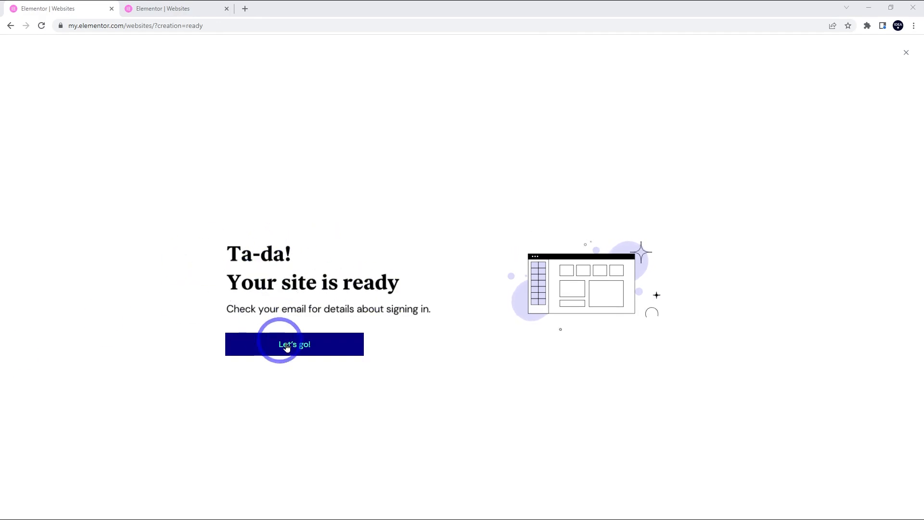
pyautogui.click(294, 345)
pyautogui.moveTo(340, 200)
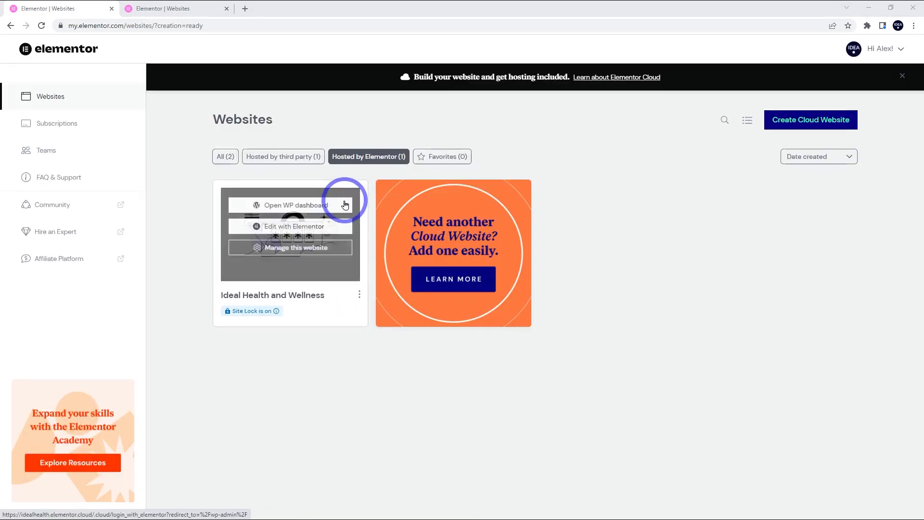
# - Open the Ideal Health and Wellness WordPress dashboard and go to the Elementor template kits
pyautogui.click(287, 211)
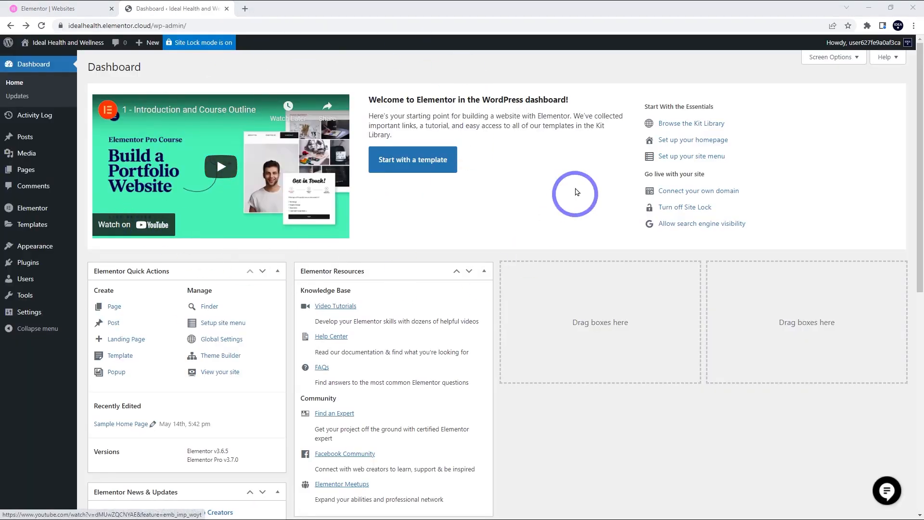
pyautogui.click(403, 164)
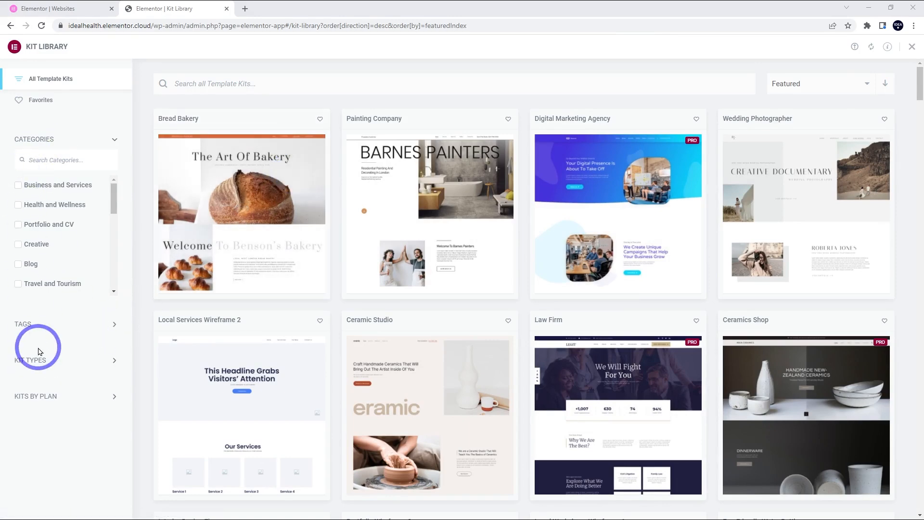
# - Sort the template kits by newest first
pyautogui.click(807, 88)
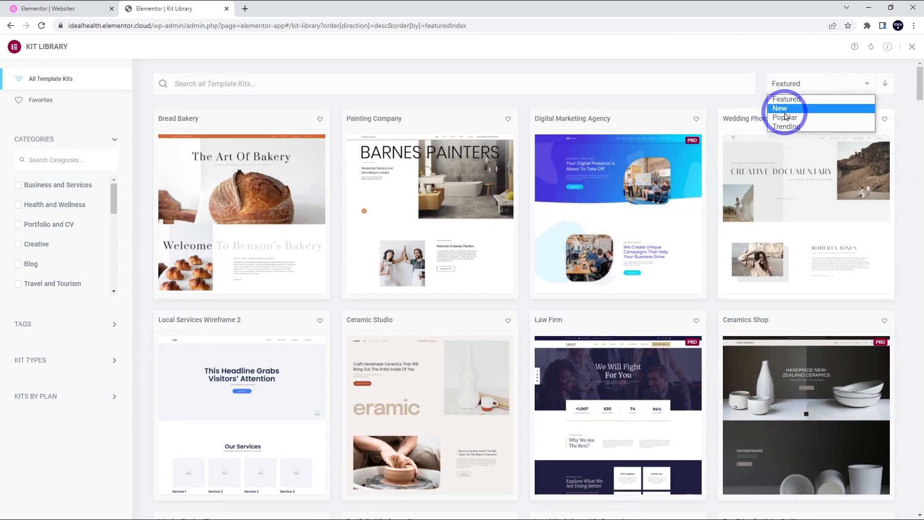
pyautogui.click(782, 109)
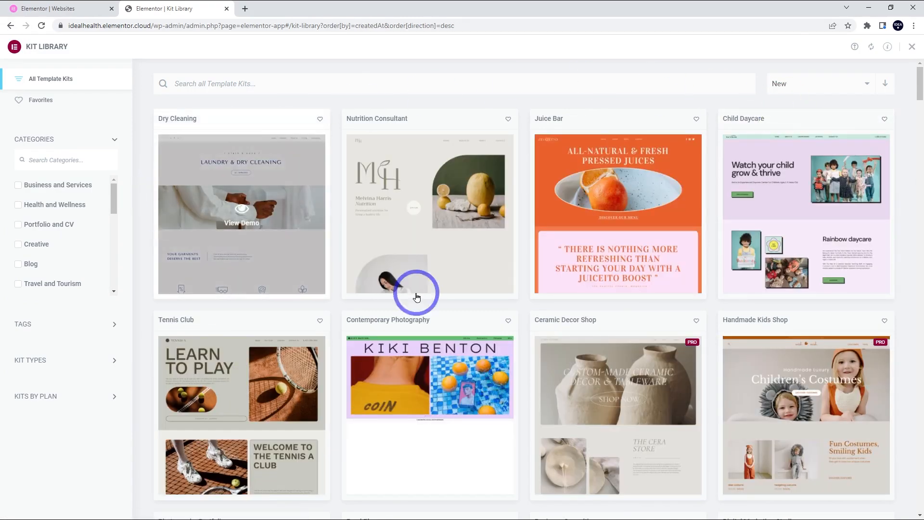
pyautogui.scroll(-6, 403, 279)
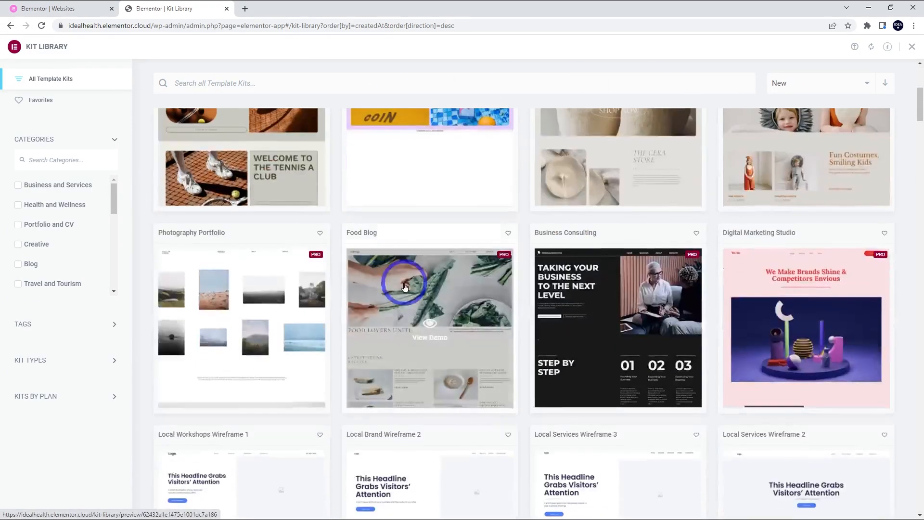
pyautogui.scroll(6, 404, 287)
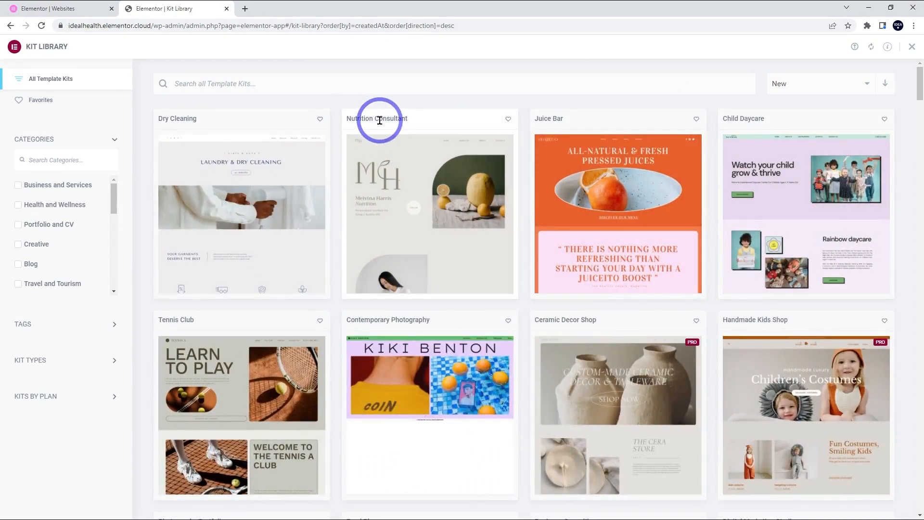
# - Preview the Nutrition Consultant kit and choose Apply Kit
pyautogui.click(383, 233)
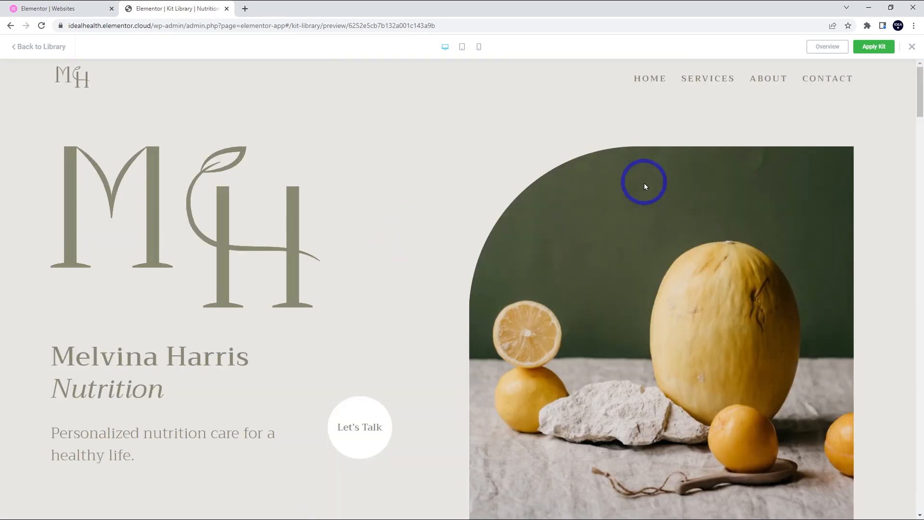
pyautogui.scroll(-5, 304, 218)
pyautogui.scroll(5, 307, 222)
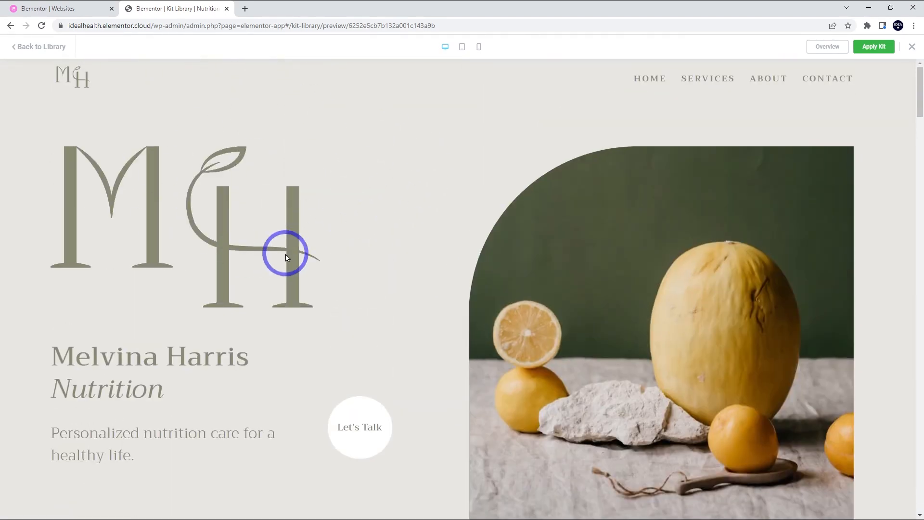
pyautogui.scroll(-8, 285, 258)
pyautogui.scroll(8, 286, 258)
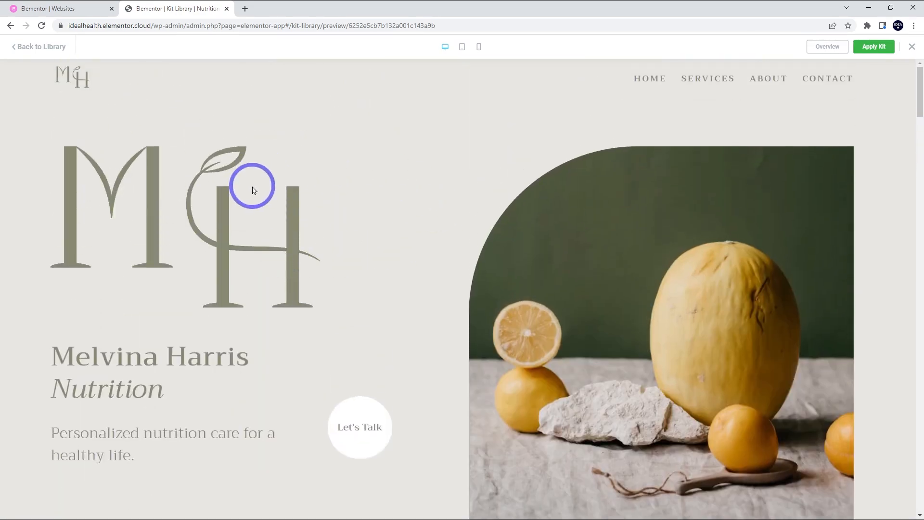
pyautogui.scroll(-3, 370, 206)
pyautogui.scroll(3, 369, 206)
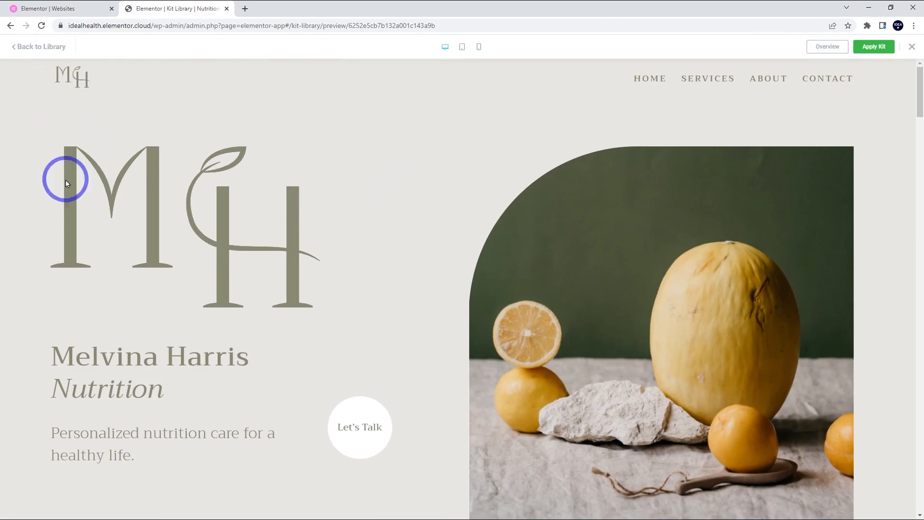
pyautogui.click(866, 49)
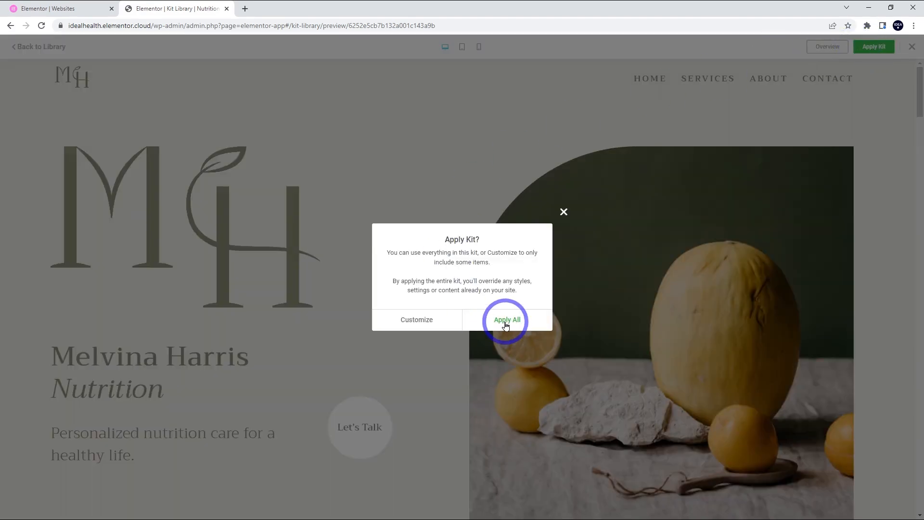
# - Apply the whole Nutrition kit with SVG uploads enabled, then return to the Websites list
pyautogui.click(506, 322)
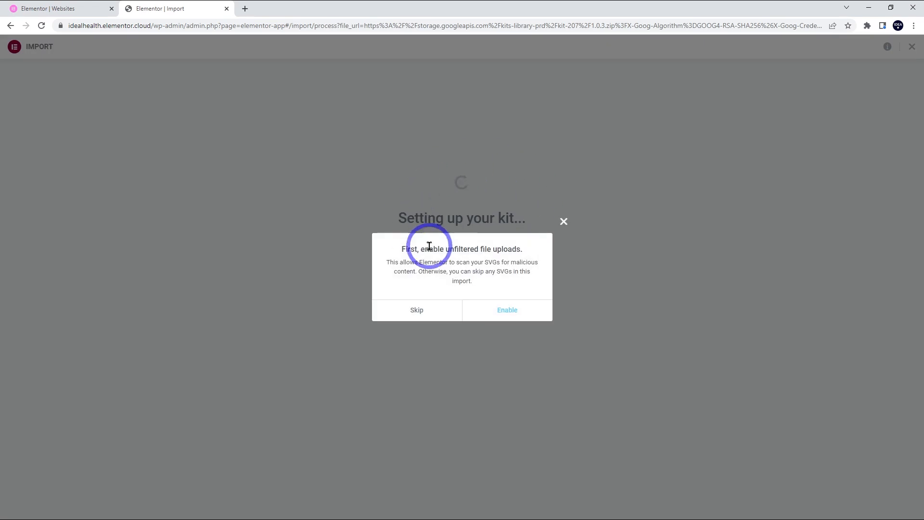
pyautogui.click(501, 315)
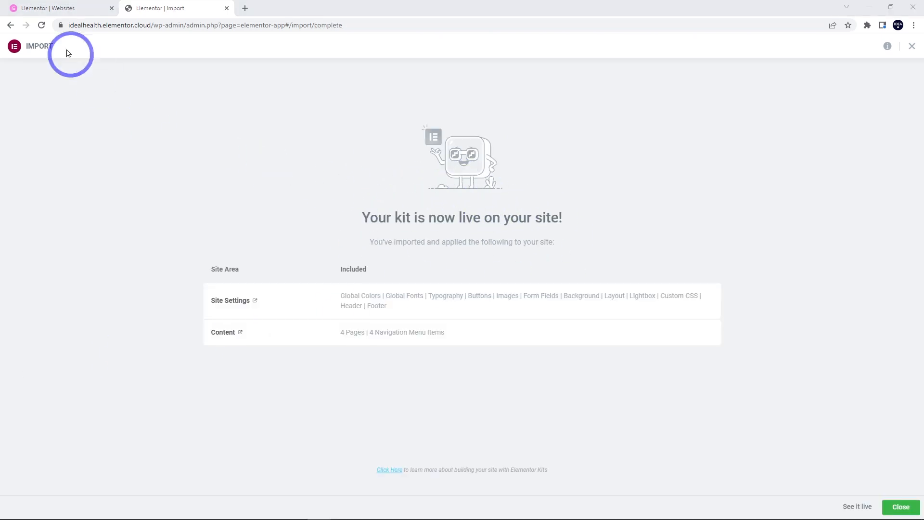
pyautogui.click(53, 5)
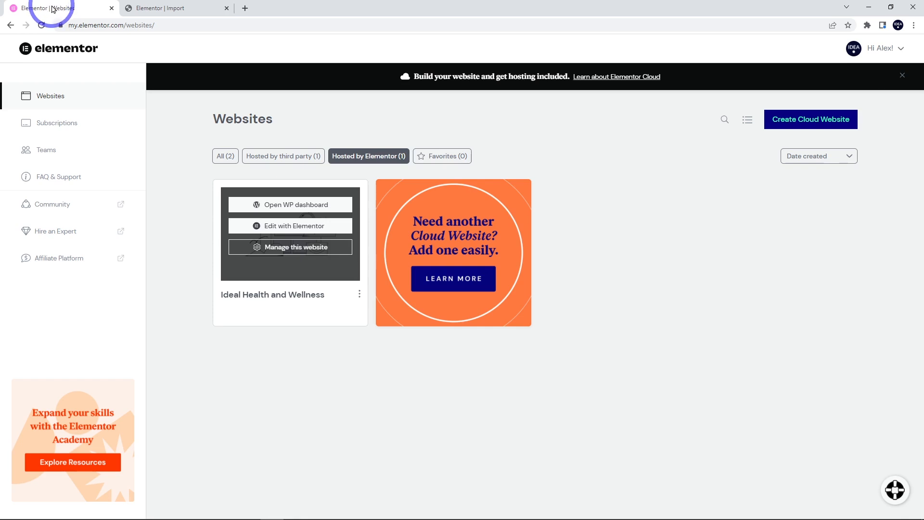
# - Open the Home page in Elementor, inspect the hero heading and photo, and open the main menu
pyautogui.click(280, 231)
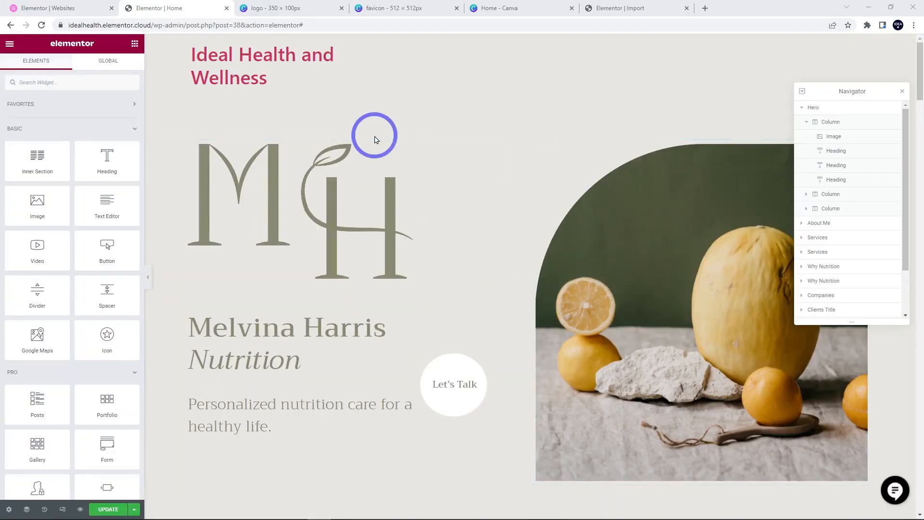
pyautogui.click(288, 315)
pyautogui.click(24, 67)
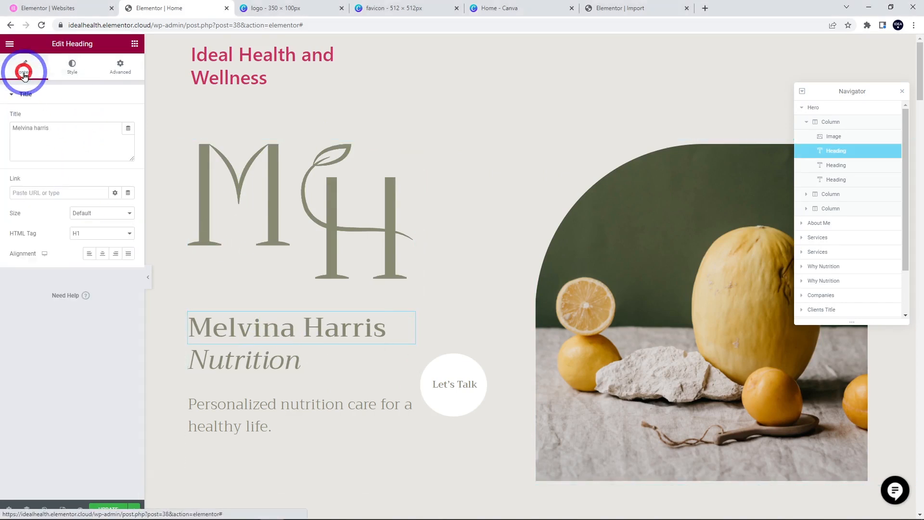
pyautogui.click(622, 311)
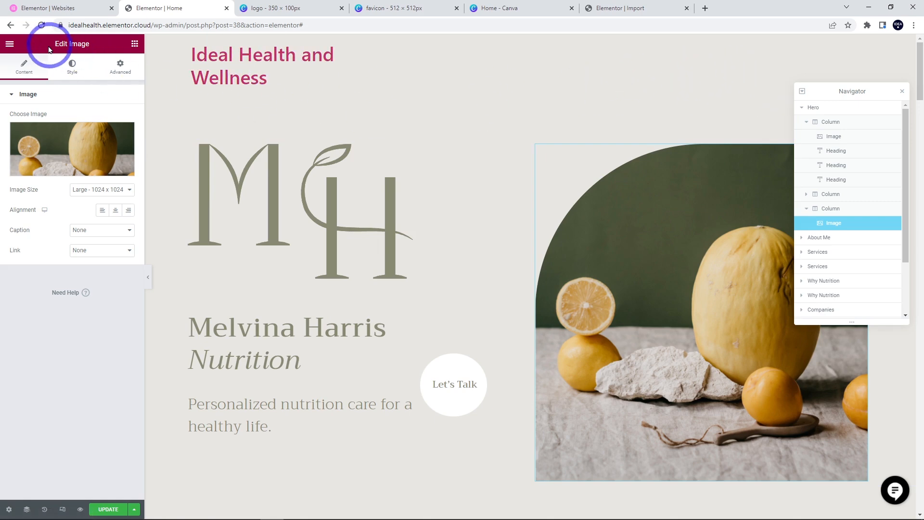
pyautogui.click(10, 45)
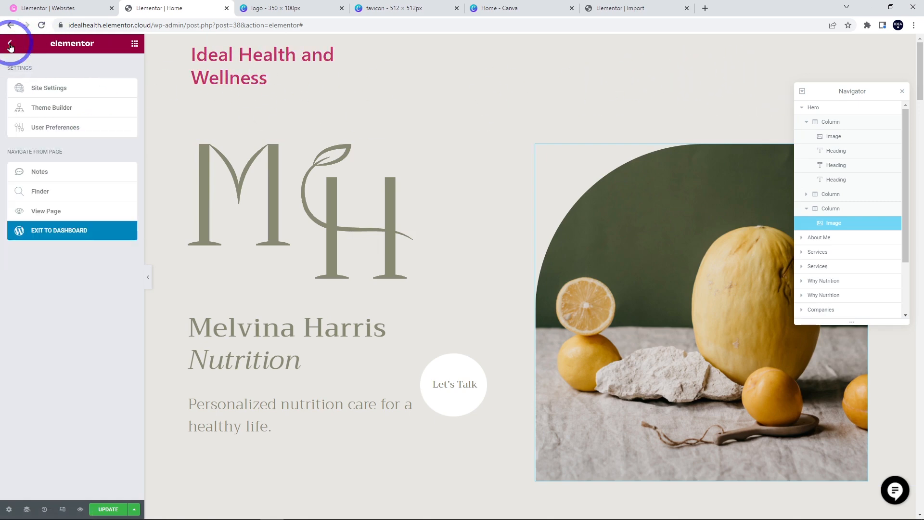
# - In Site Identity, upload logo.png and favicon.png and set the Ideal logo as Site Logo
pyautogui.click(57, 90)
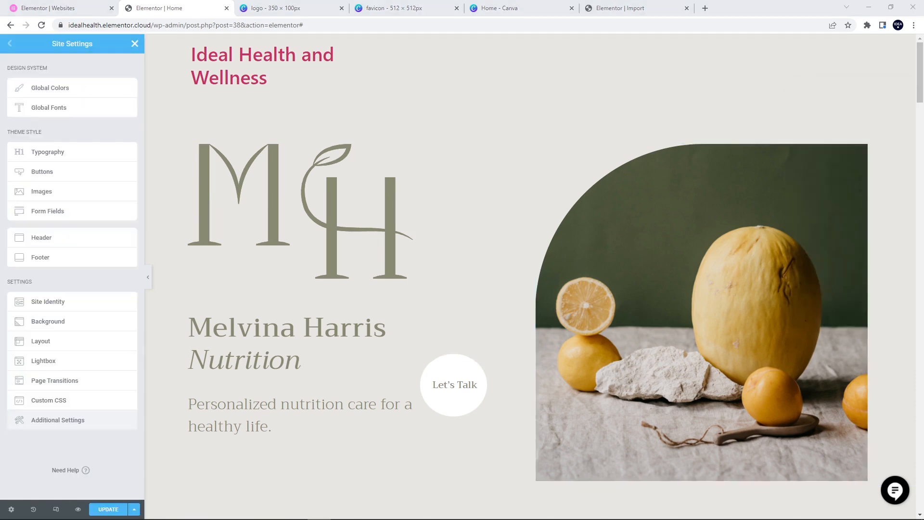
pyautogui.click(35, 305)
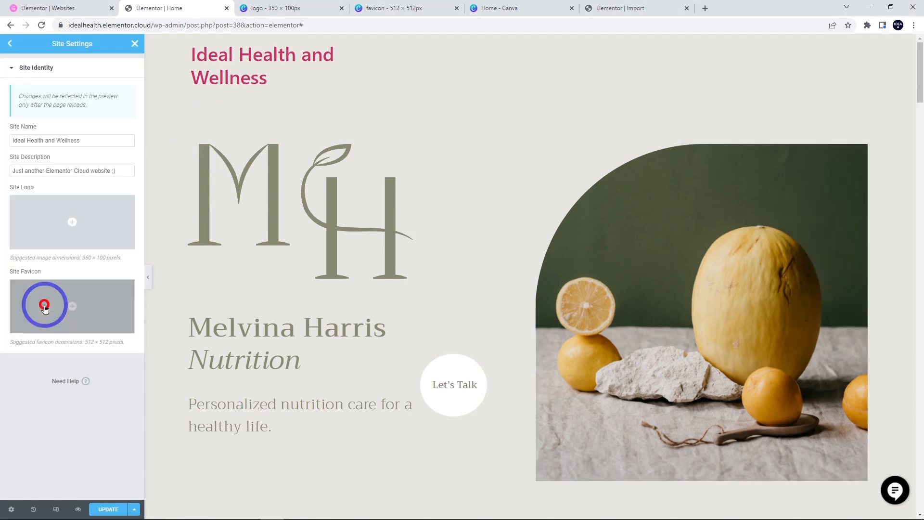
pyautogui.click(61, 223)
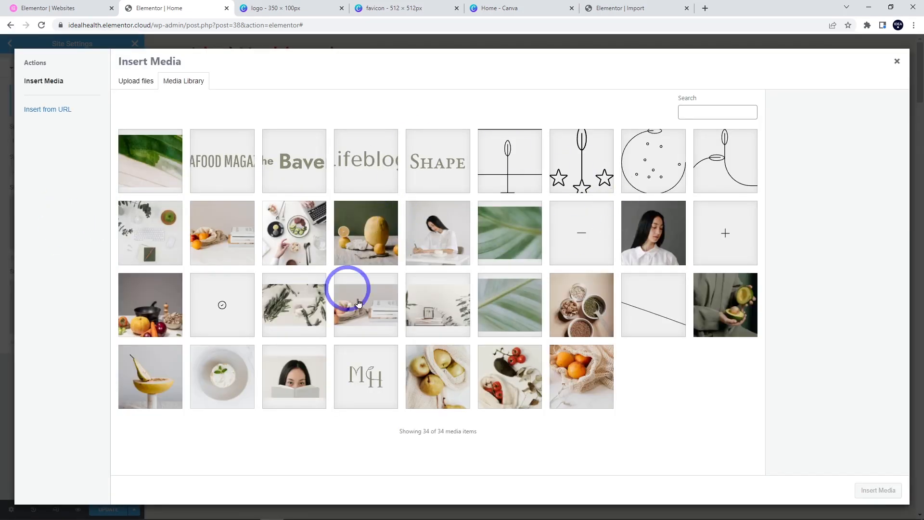
pyautogui.click(135, 82)
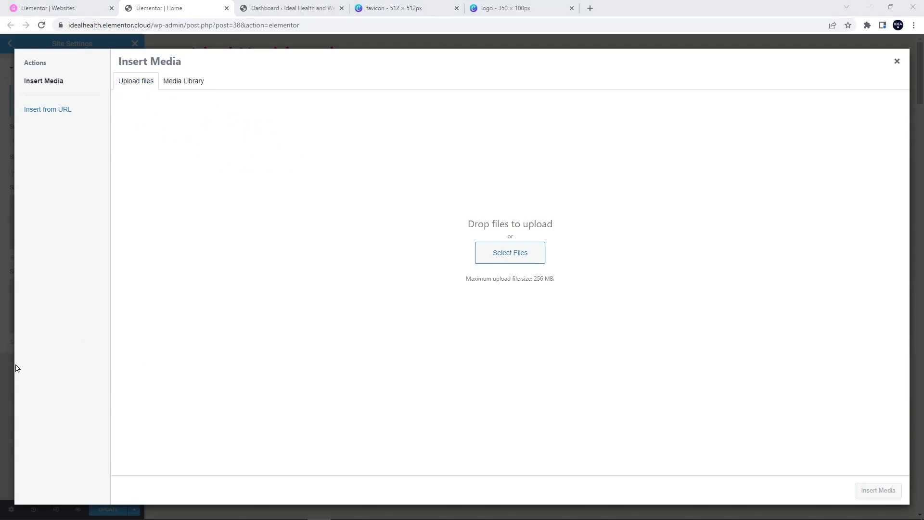
pyautogui.click(505, 251)
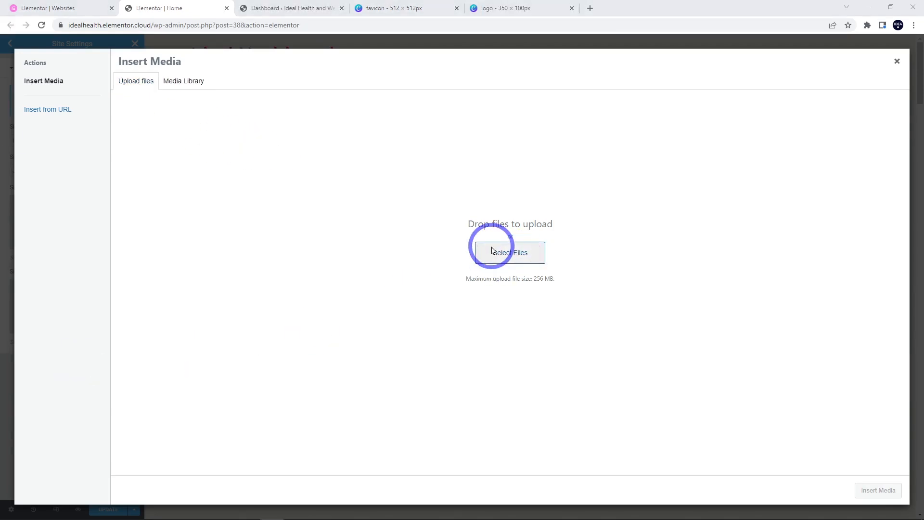
pyautogui.click(43, 113)
pyautogui.keyDown('ctrl'); pyautogui.click(83, 107); pyautogui.keyUp('ctrl')
pyautogui.click(537, 303)
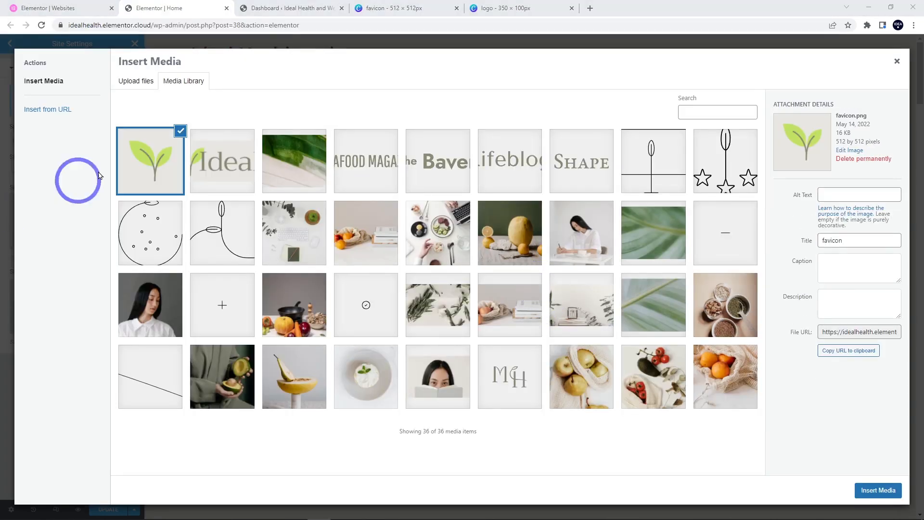
pyautogui.click(218, 175)
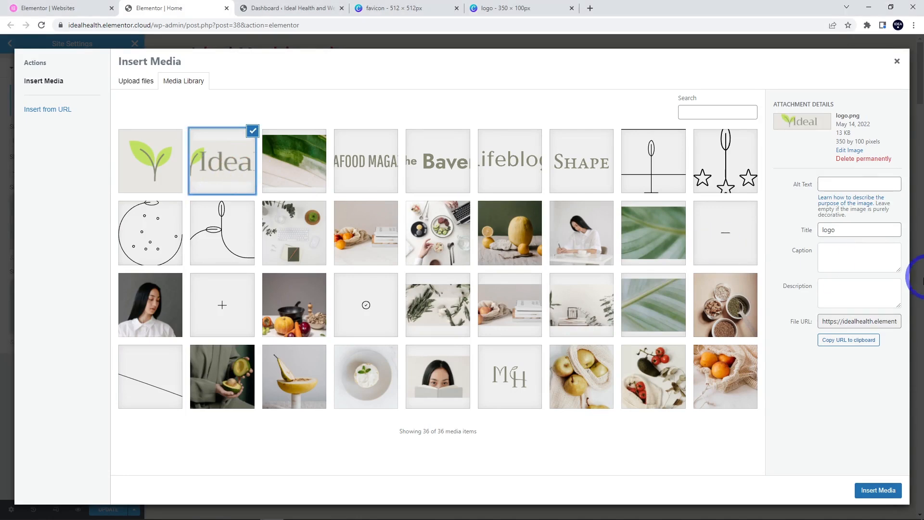
pyautogui.click(874, 490)
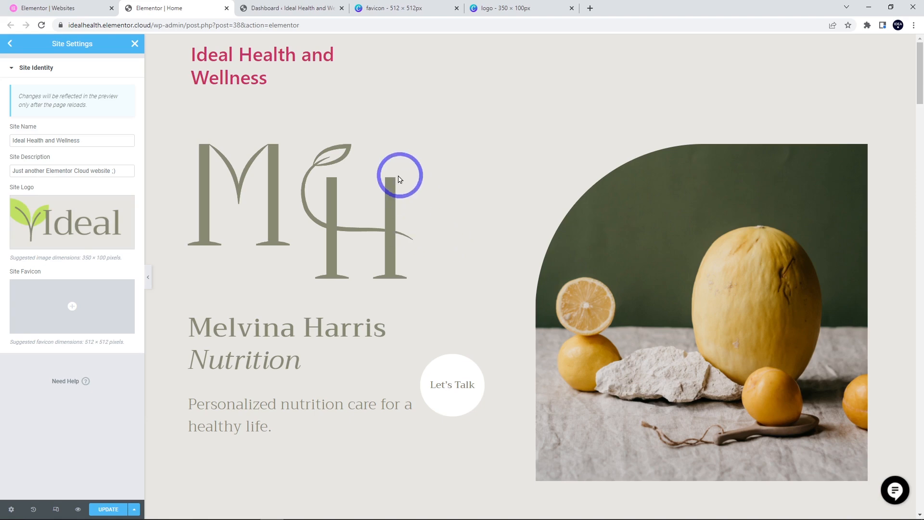
# - After reviewing the Canva favicon and logo designs, set favicon.png as the Site Favicon and update
pyautogui.click(404, 7)
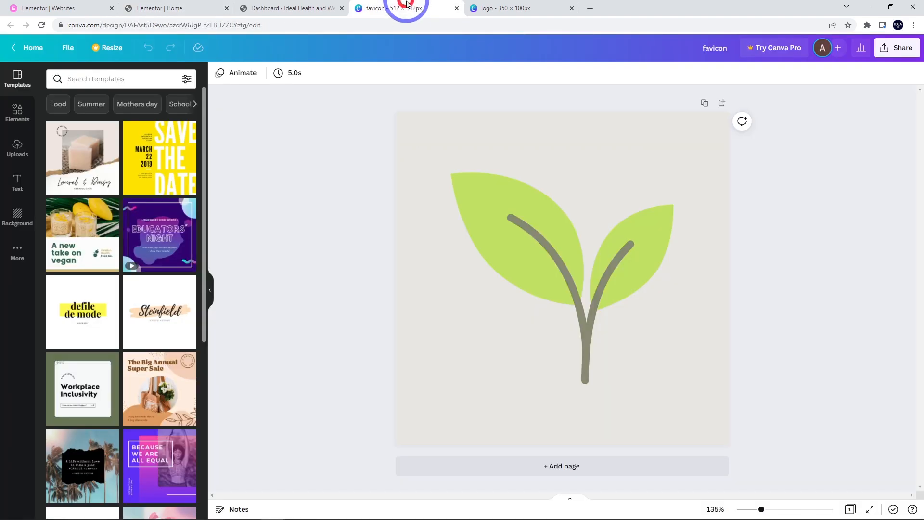
pyautogui.click(521, 7)
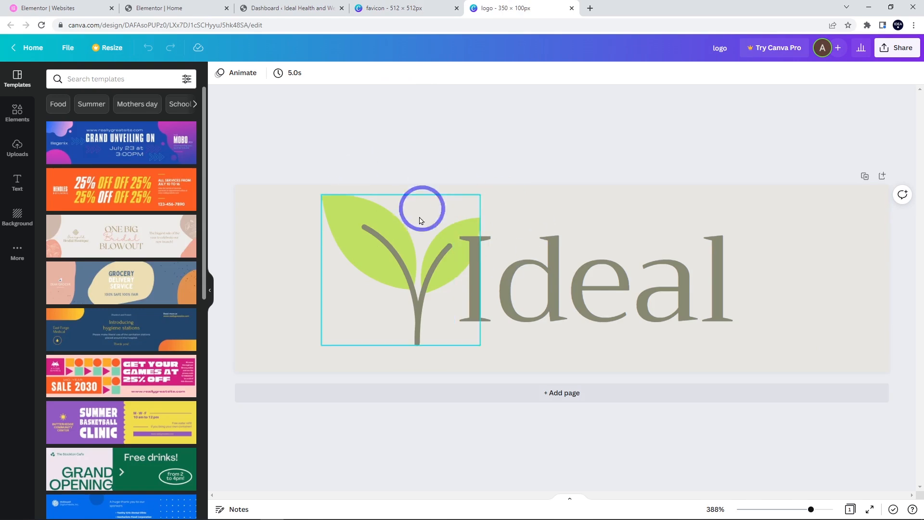
pyautogui.click(195, 6)
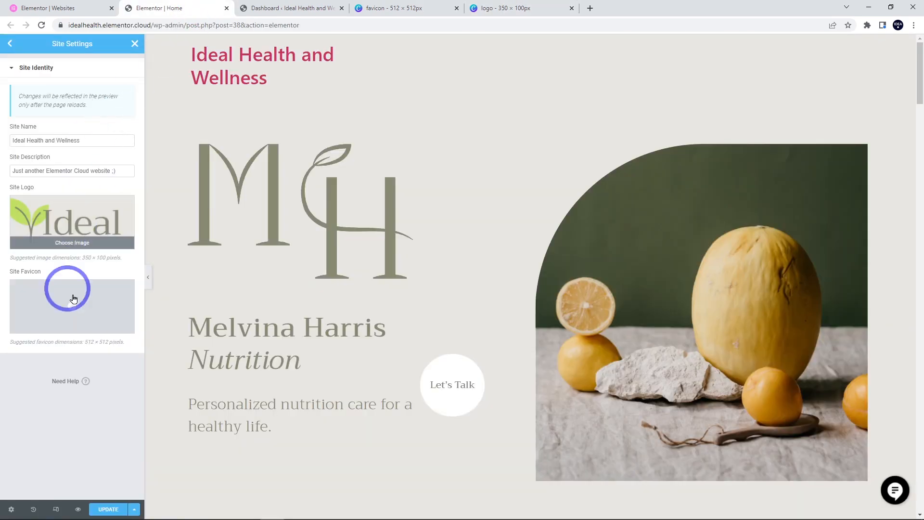
pyautogui.click(73, 305)
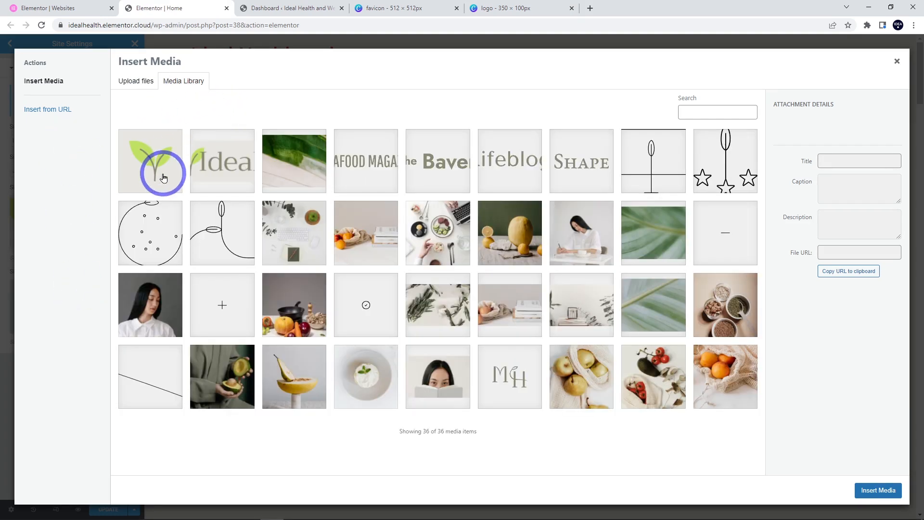
pyautogui.click(143, 170)
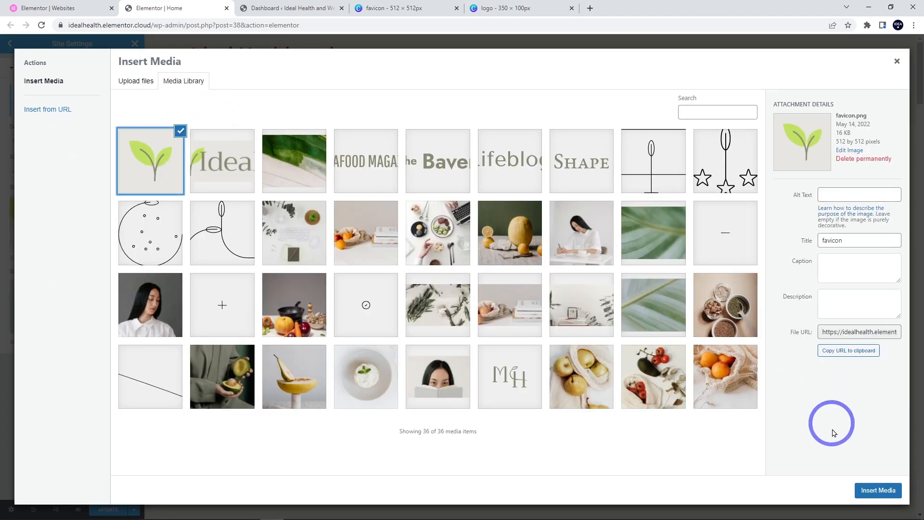
pyautogui.click(881, 490)
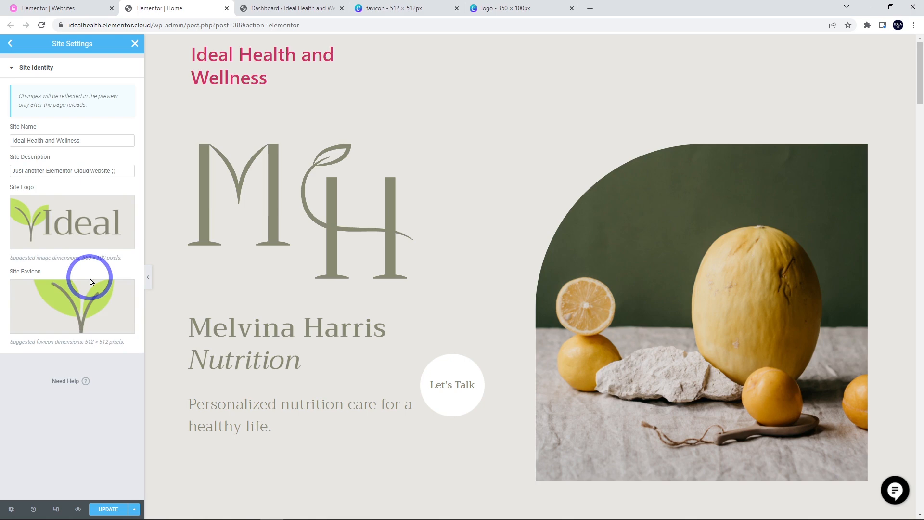
pyautogui.click(109, 510)
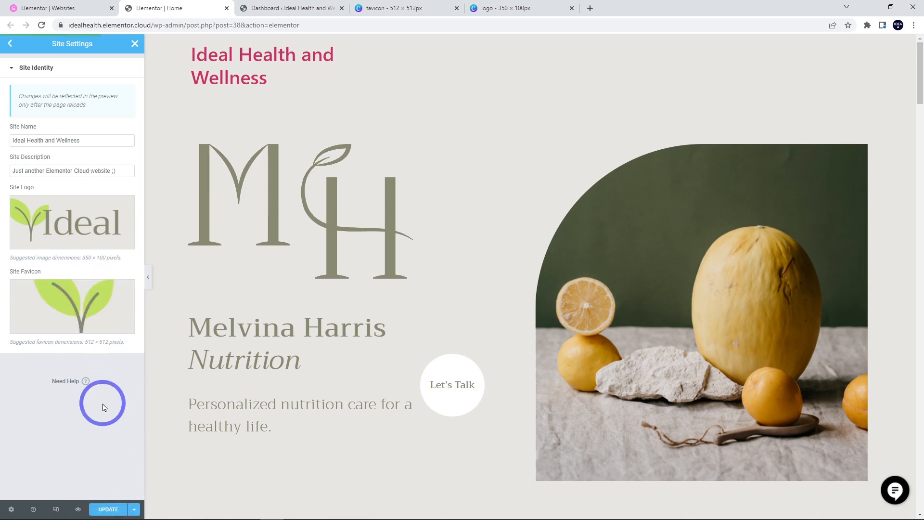
# - Set the site header to display the Primary Menu, then reload the editor to confirm
pyautogui.click(9, 46)
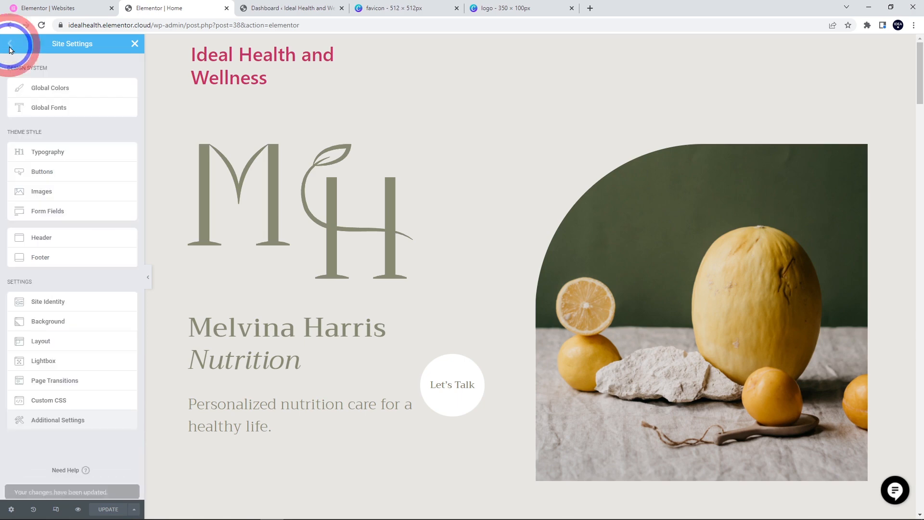
pyautogui.click(51, 238)
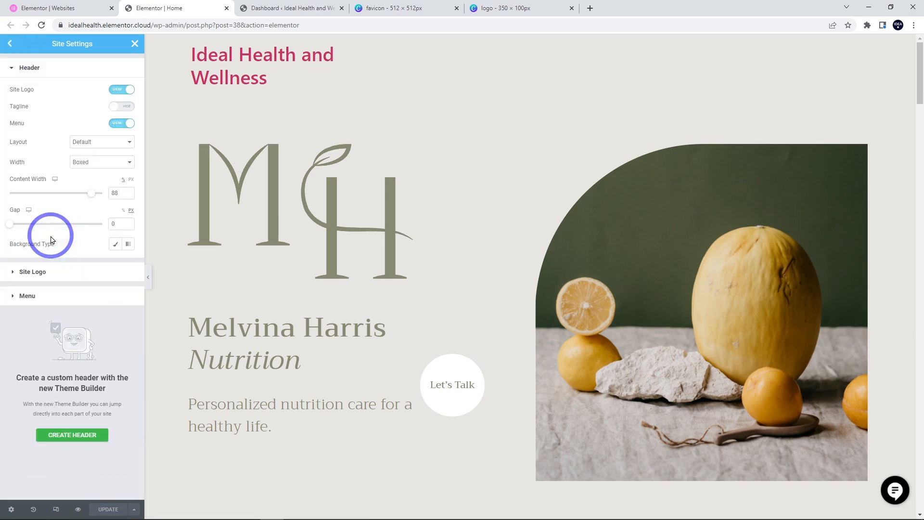
pyautogui.click(53, 295)
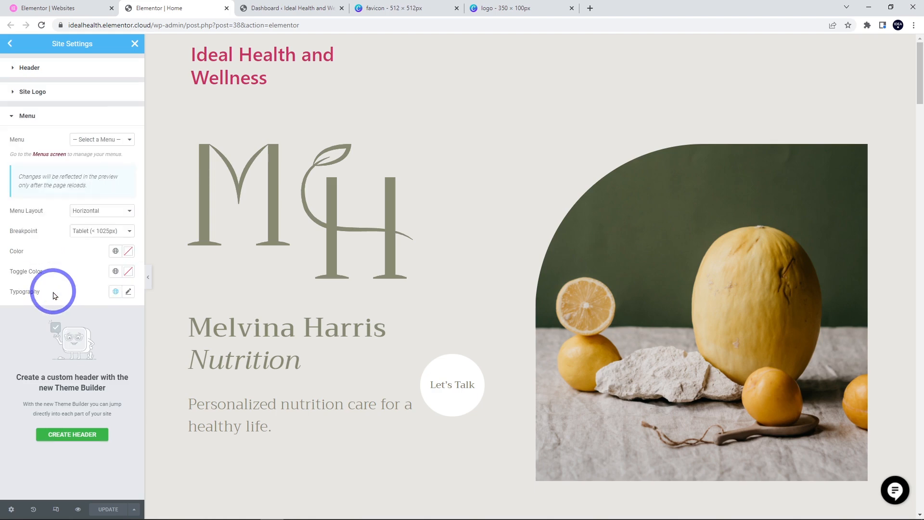
pyautogui.click(93, 140)
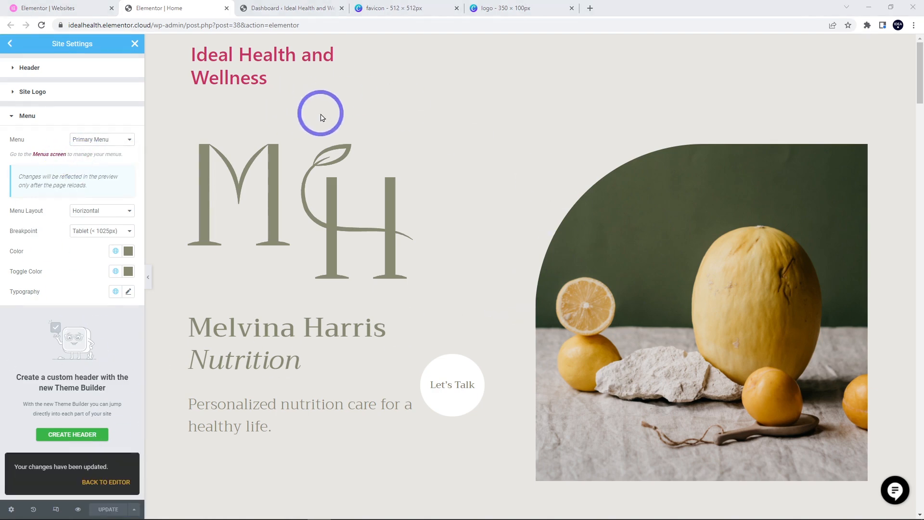
pyautogui.click(41, 25)
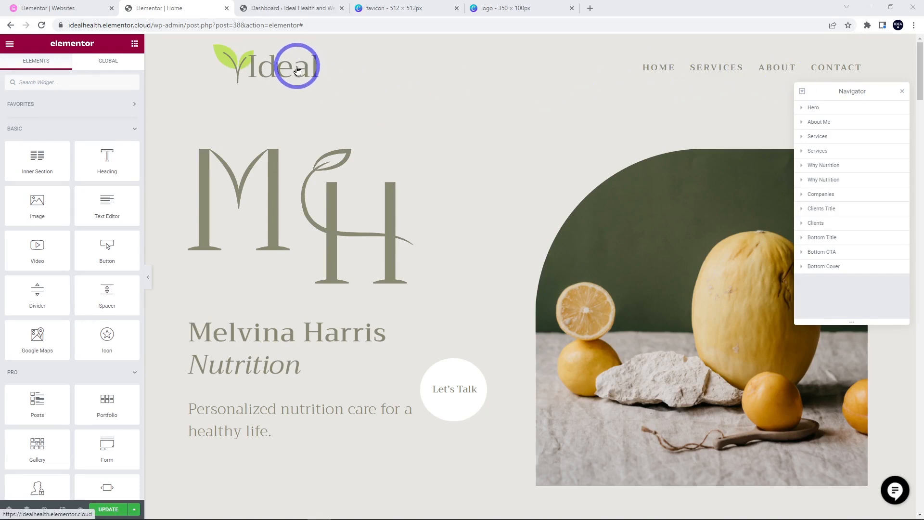
# - Check the hero name heading's typography and confirm its text colour is #888973
pyautogui.click(235, 333)
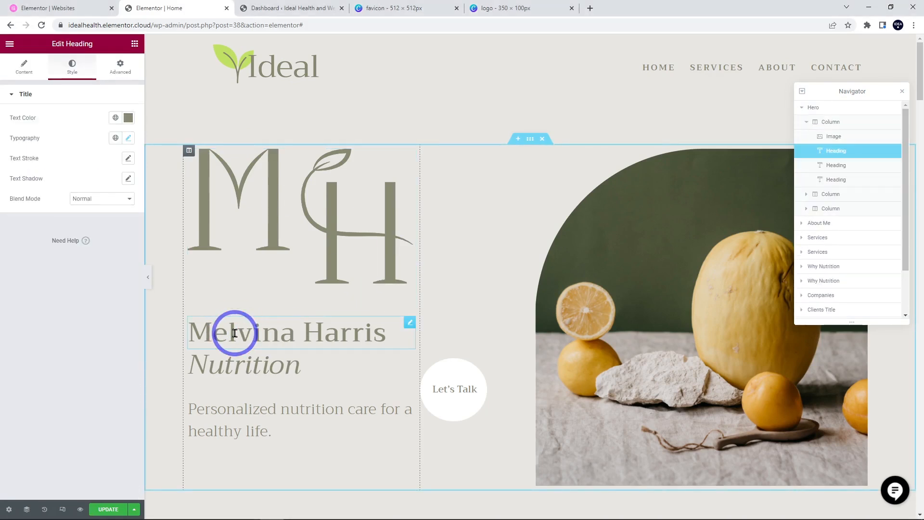
pyautogui.click(128, 140)
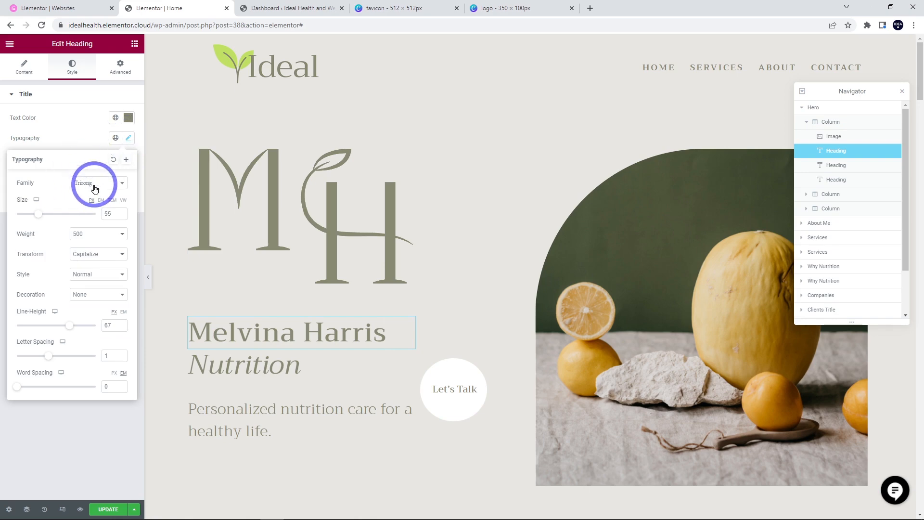
pyautogui.click(128, 118)
pyautogui.doubleClick(36, 266)
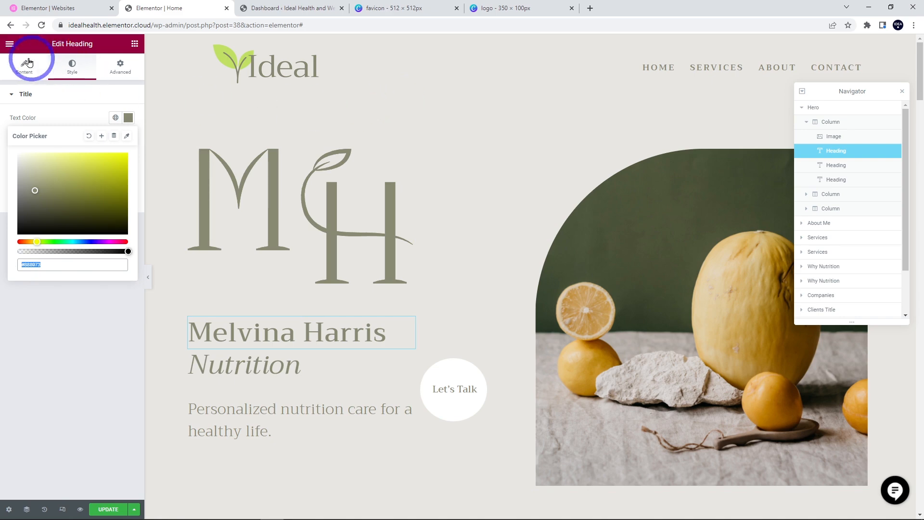
pyautogui.click(10, 44)
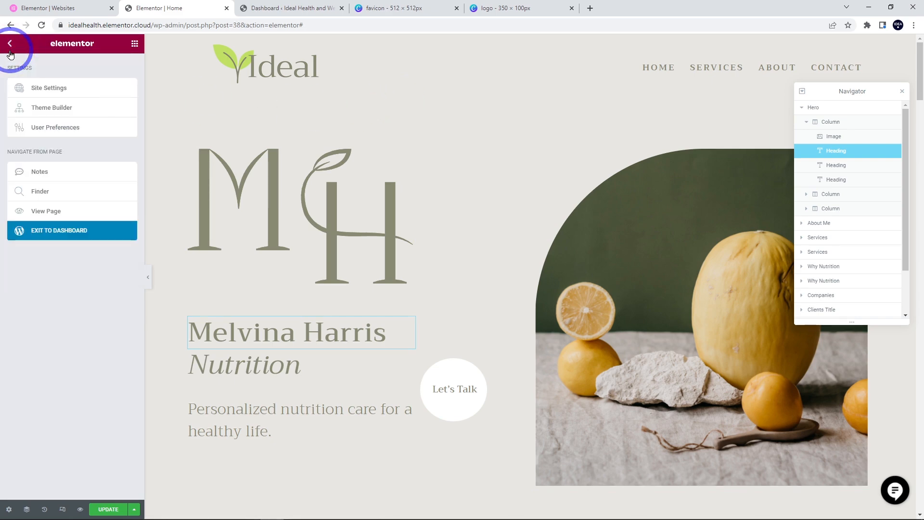
# - Confirm in Global Colors that the Primary colour is #888973, then close Site Settings
pyautogui.click(39, 95)
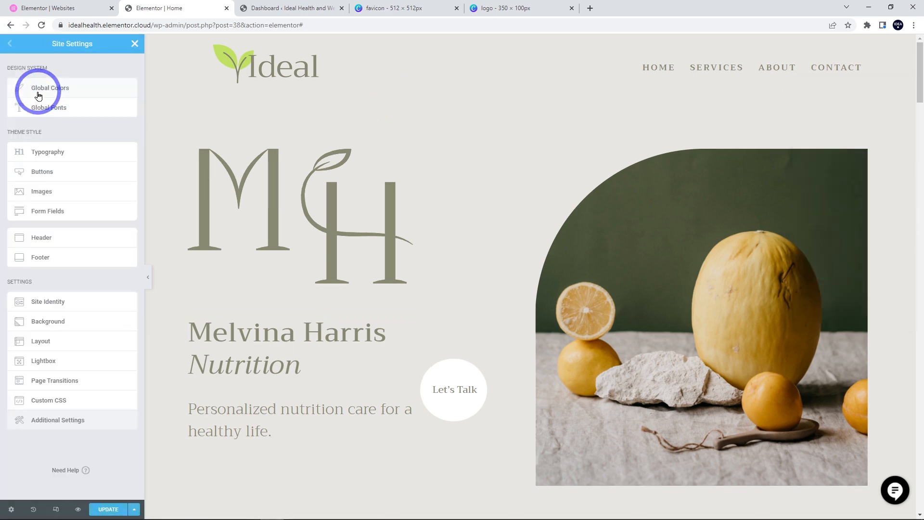
pyautogui.click(38, 89)
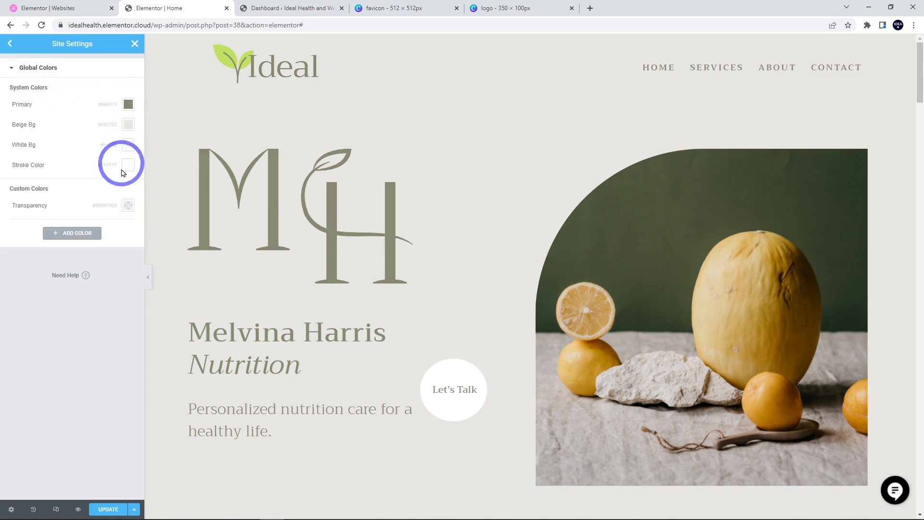
pyautogui.click(128, 102)
pyautogui.tripleClick(28, 250)
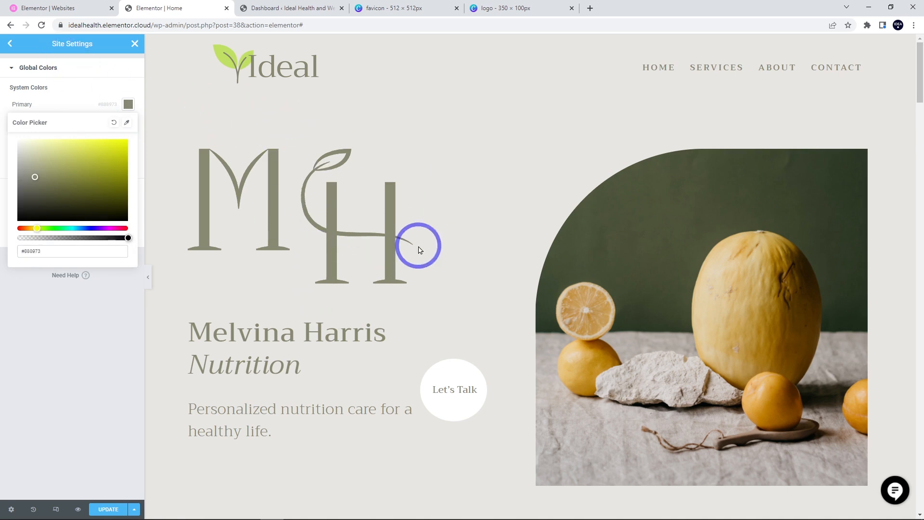
pyautogui.scroll(-1, 403, 218)
pyautogui.scroll(-2, 403, 218)
pyautogui.scroll(3, 406, 223)
pyautogui.scroll(-8, 413, 227)
pyautogui.scroll(8, 412, 226)
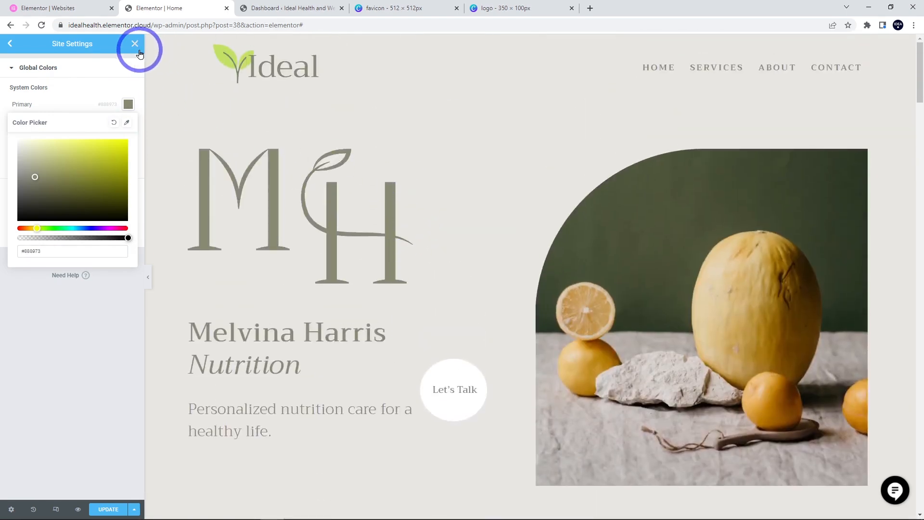
pyautogui.click(135, 44)
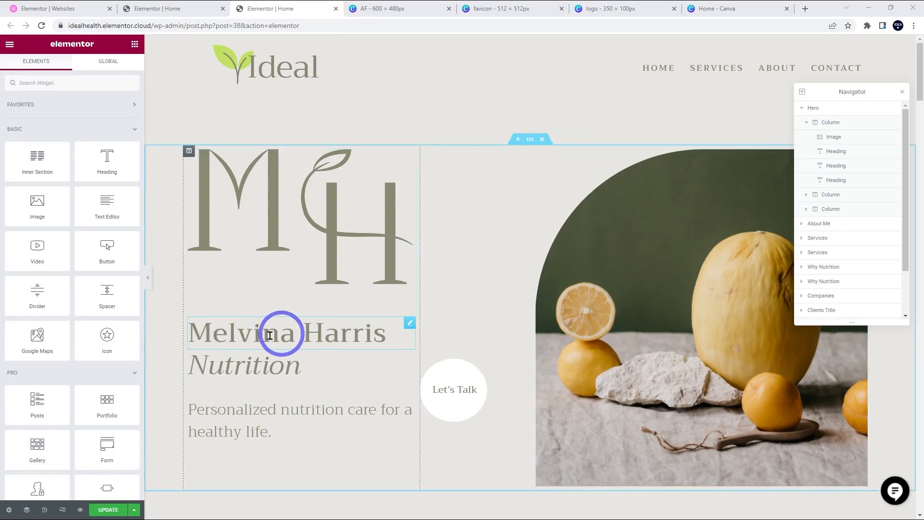
pyautogui.click(383, 334)
pyautogui.moveTo(384, 334); pyautogui.dragTo(190, 331)
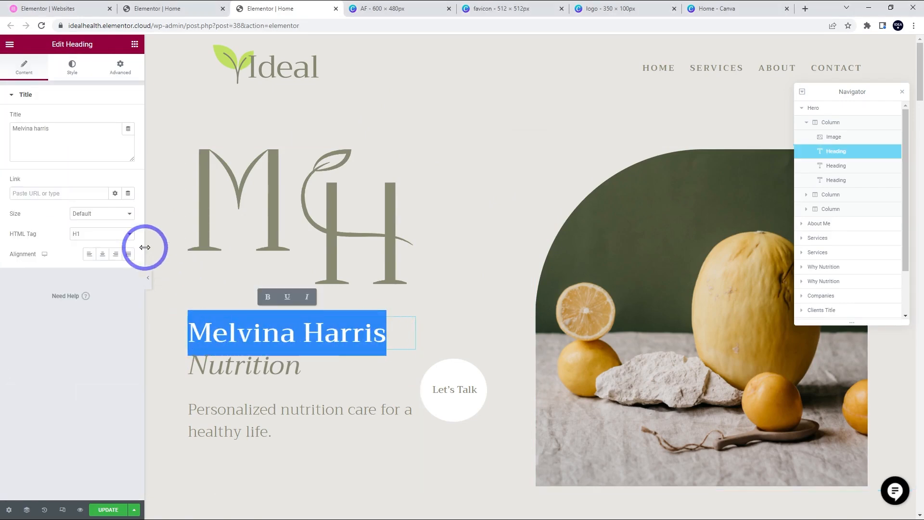
pyautogui.moveTo(56, 126); pyautogui.dragTo(7, 128)
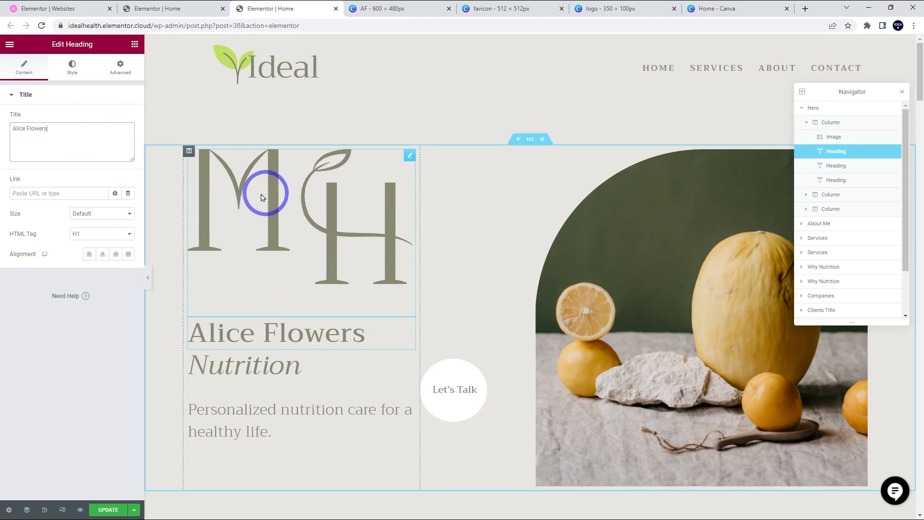
# - Review the AF monogram design in Canva, then select the hero's MH logo image
pyautogui.click(393, 8)
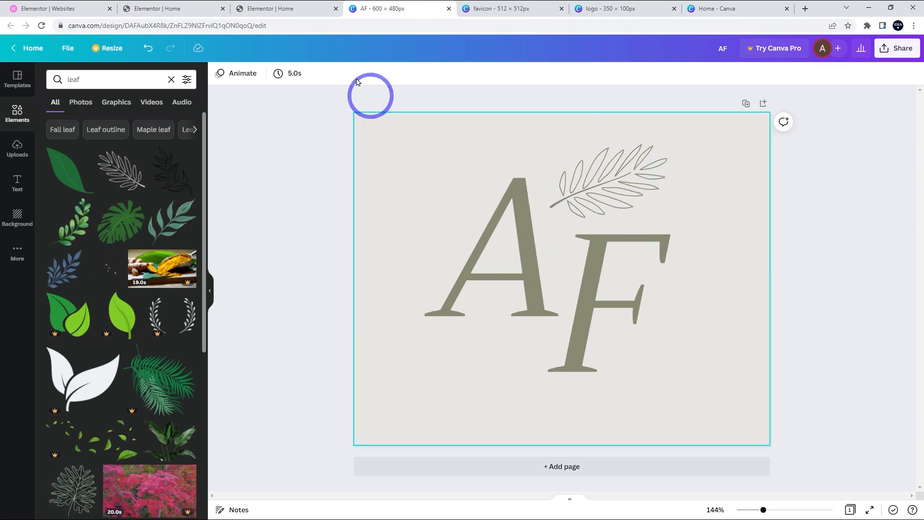
pyautogui.click(286, 8)
pyautogui.click(274, 213)
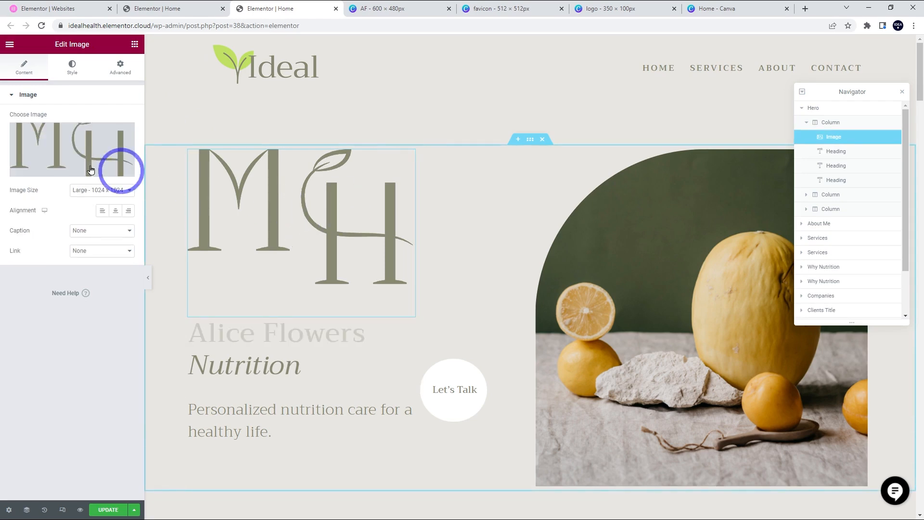
# - Replace the hero's MH monogram with AF.png from the Media Library
pyautogui.click(45, 149)
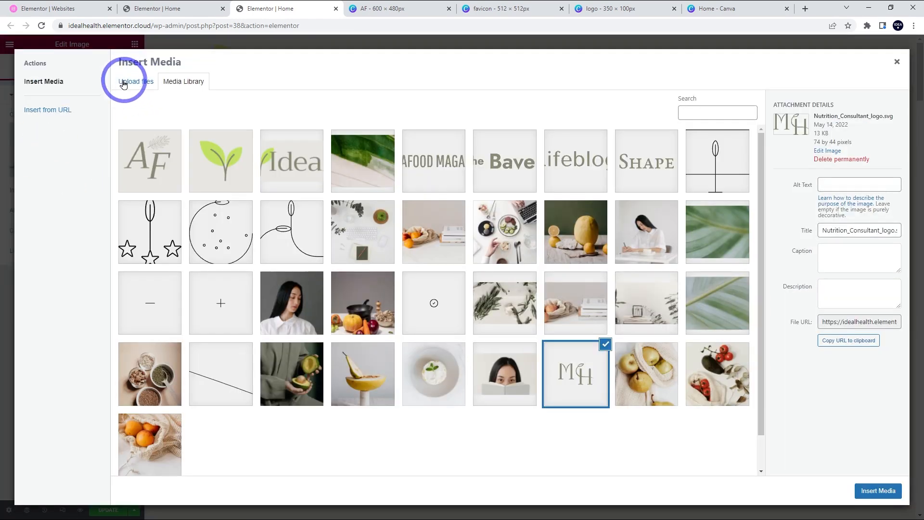
pyautogui.click(153, 163)
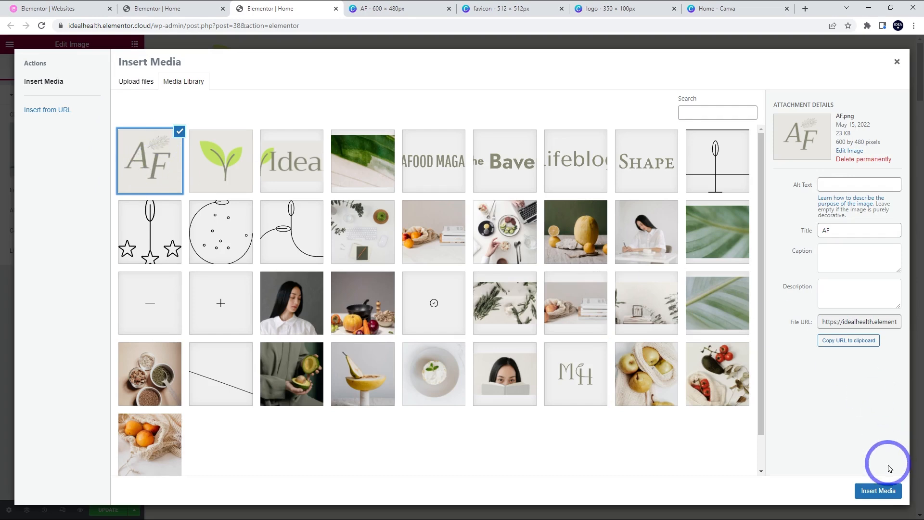
pyautogui.click(877, 490)
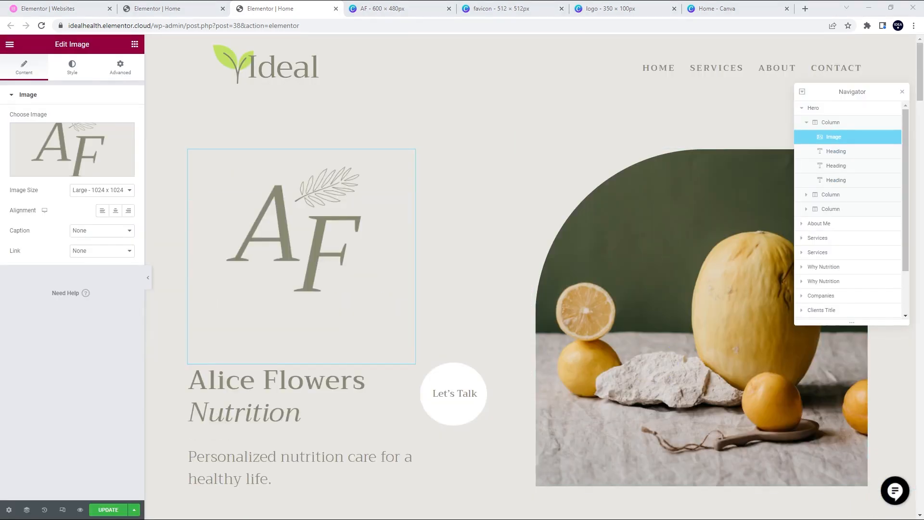
pyautogui.scroll(-3, 319, 222)
pyautogui.scroll(3, 304, 298)
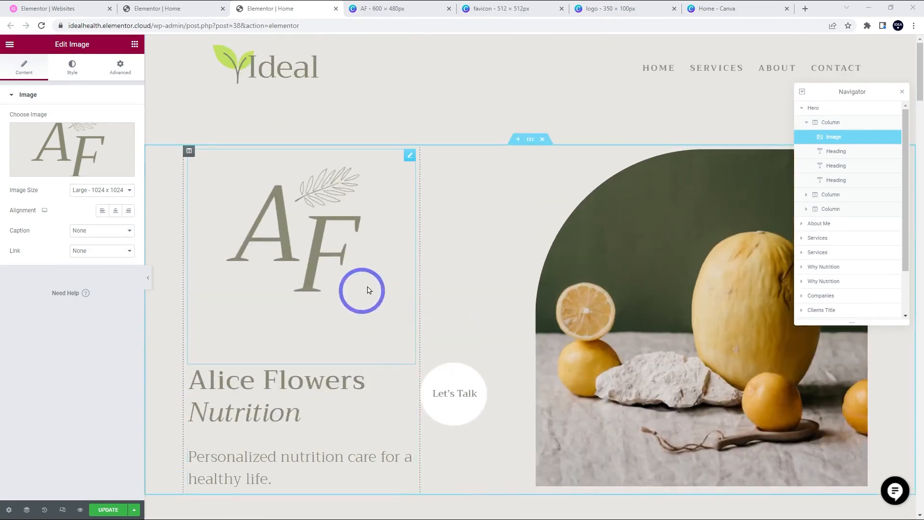
# - Select the hero's fruit photo and scroll through the page to review it
pyautogui.click(687, 307)
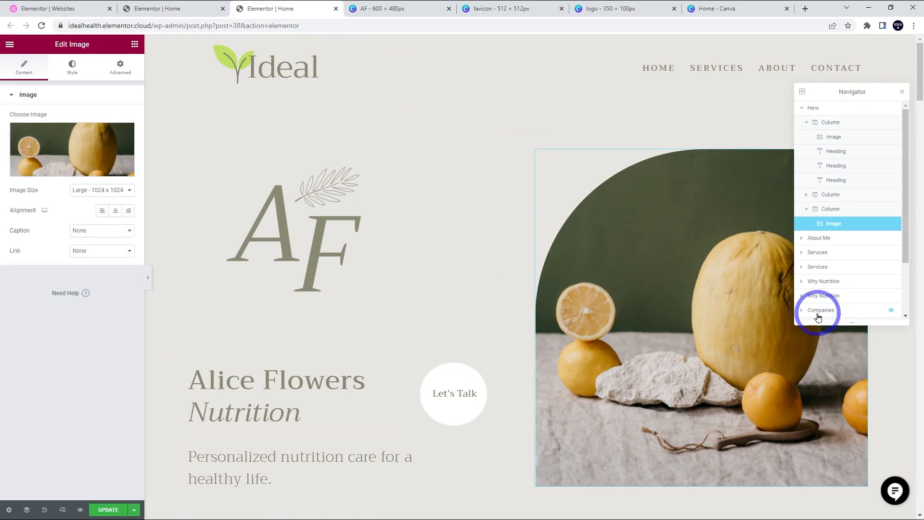
pyautogui.scroll(-6, 671, 272)
pyautogui.scroll(4, 696, 214)
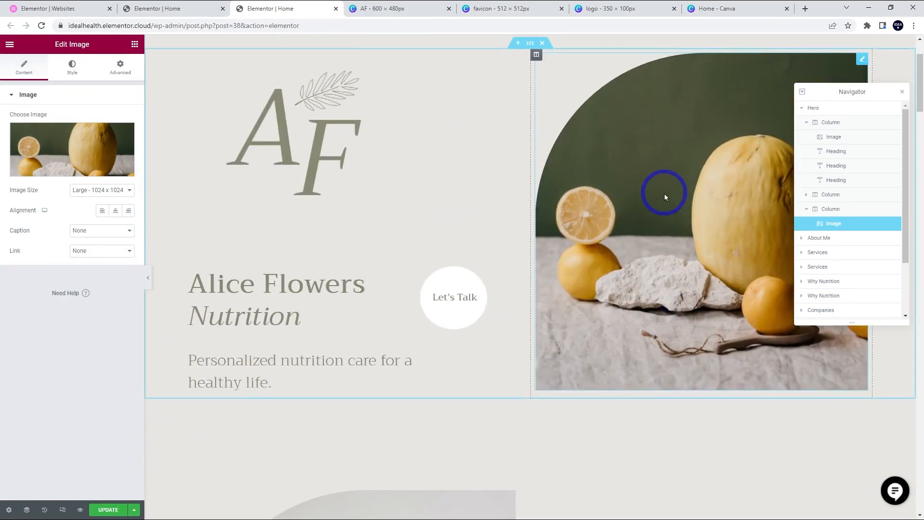
pyautogui.scroll(-10, 664, 194)
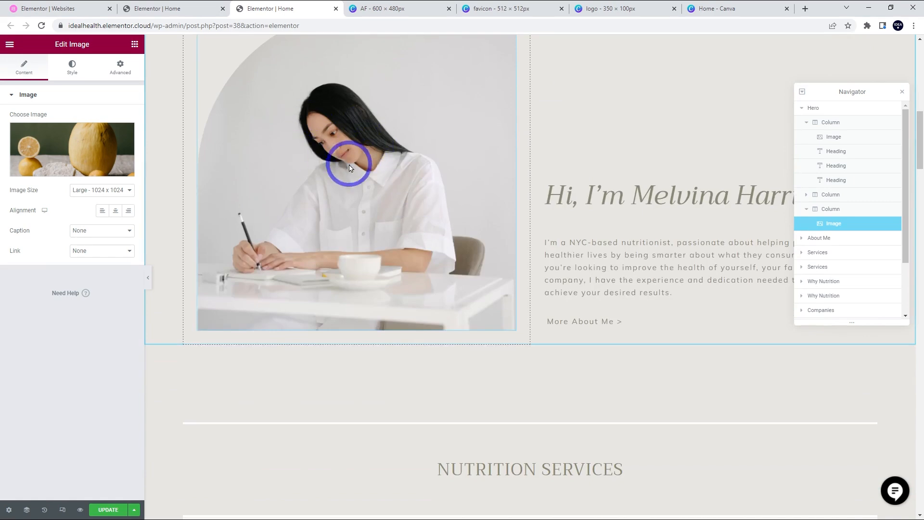
pyautogui.scroll(-9, 349, 168)
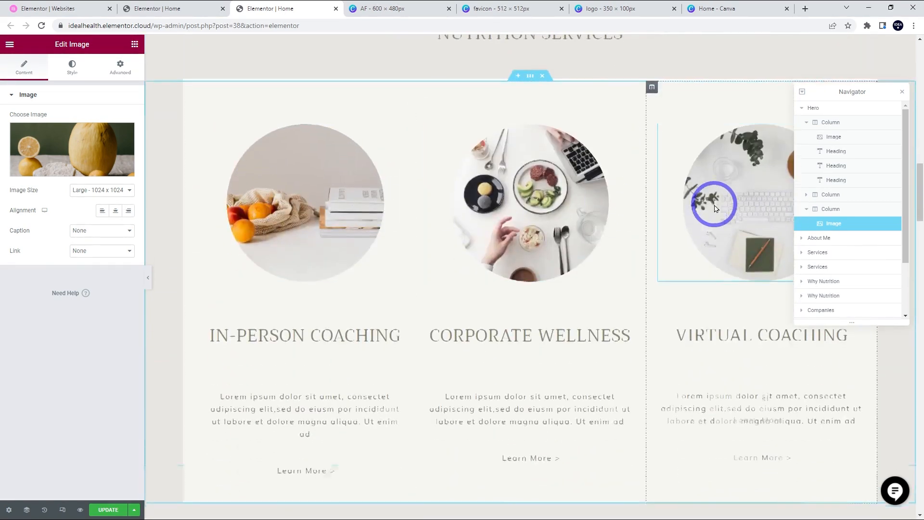
pyautogui.scroll(-20, 715, 208)
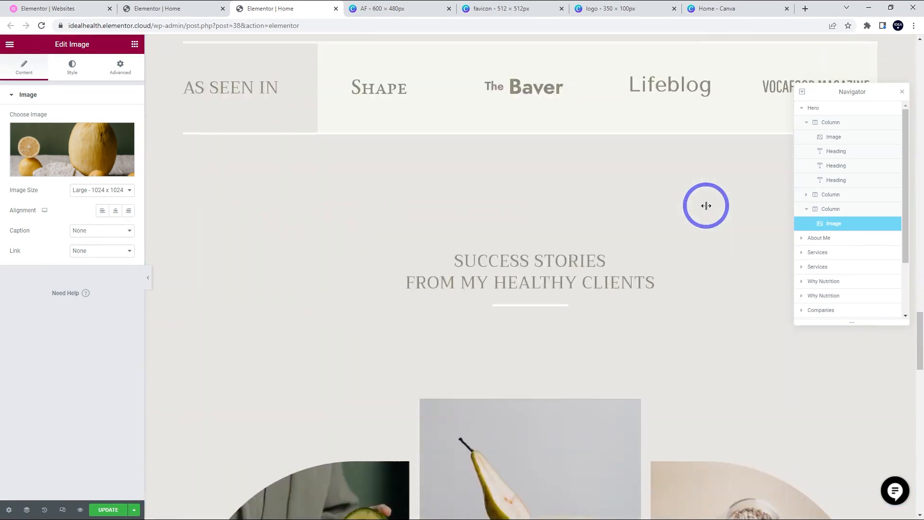
pyautogui.scroll(-8, 706, 206)
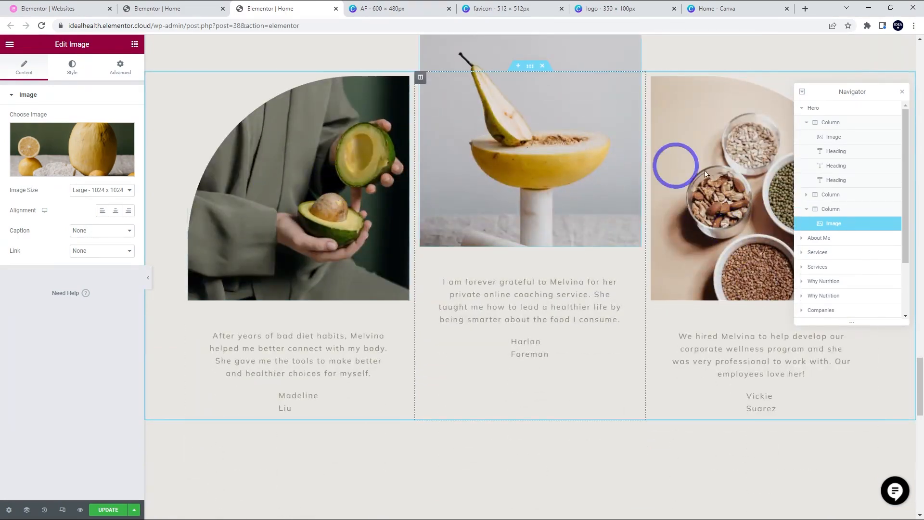
pyautogui.scroll(-20, 635, 166)
pyautogui.scroll(18, 602, 181)
pyautogui.scroll(20, 603, 181)
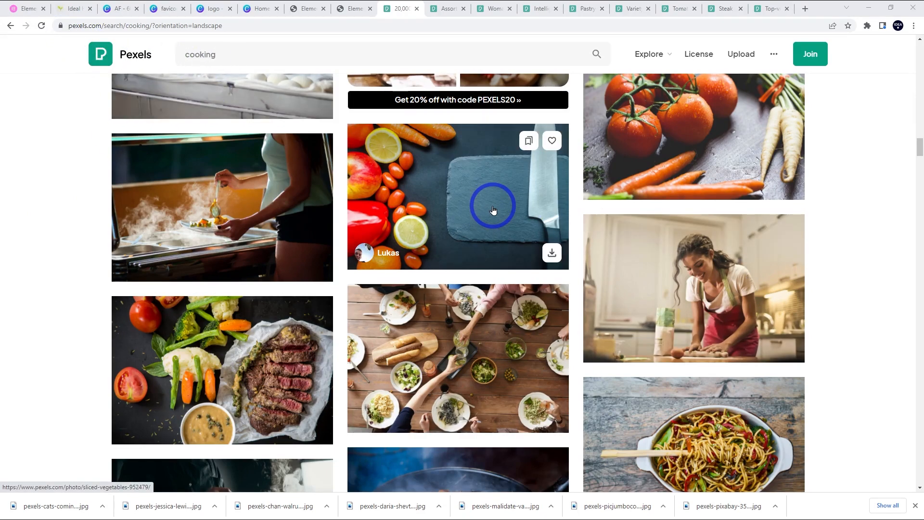
# - Open the Pexels photo of assorted vegetables and spices and show its download sizes
pyautogui.click(446, 6)
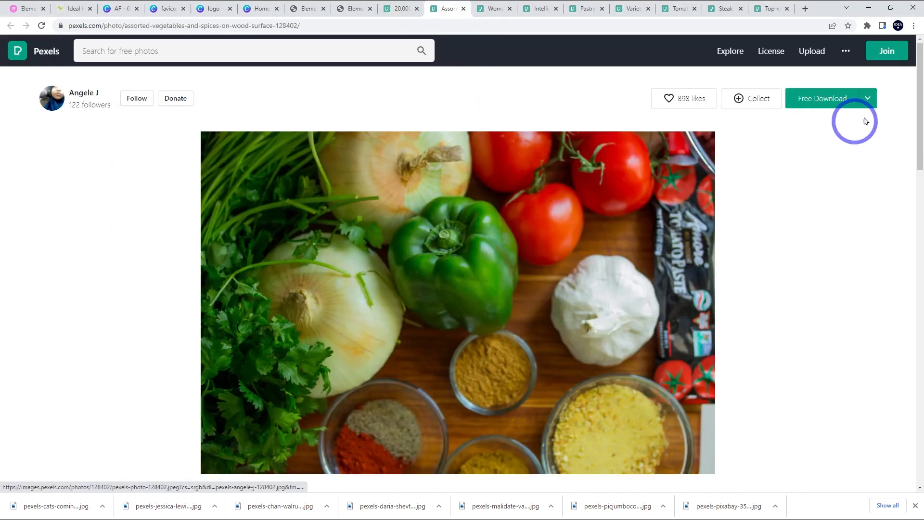
pyautogui.click(867, 98)
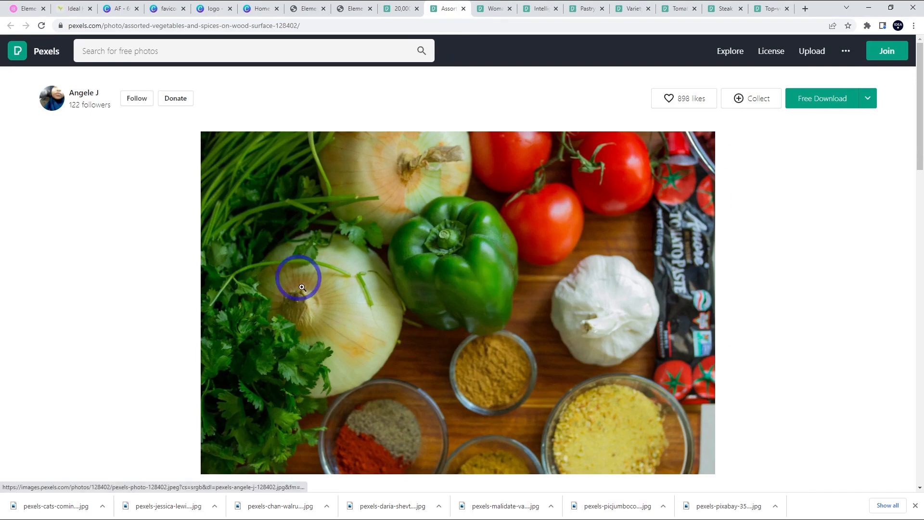
# - Upload all the downloaded Pexels food photos to the media library from the hero image
pyautogui.click(368, 5)
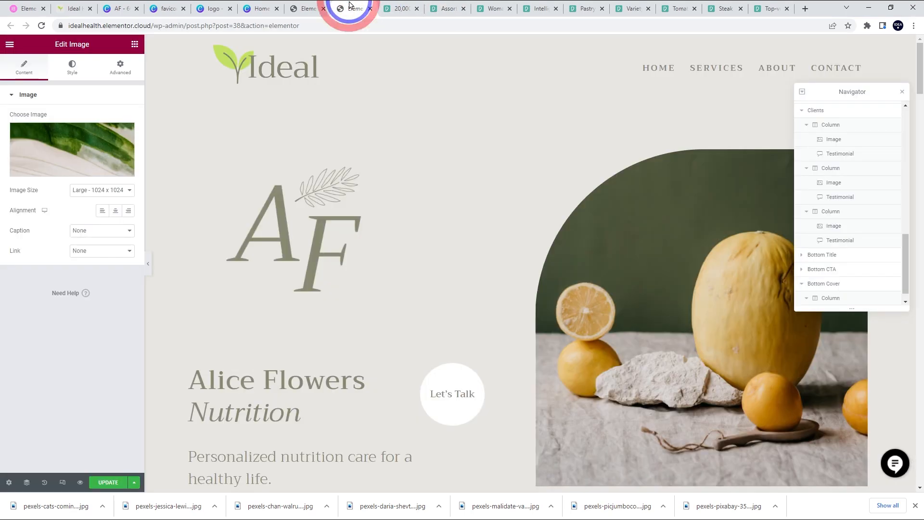
pyautogui.click(633, 326)
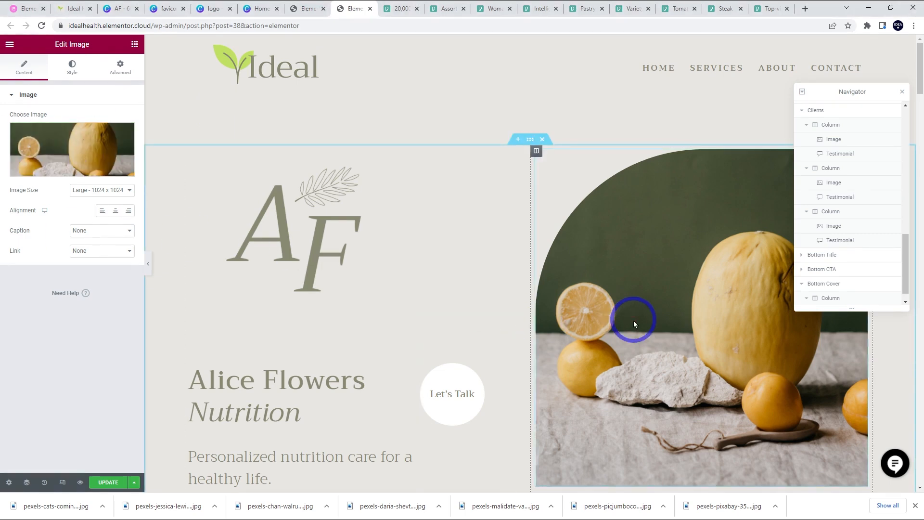
pyautogui.click(72, 153)
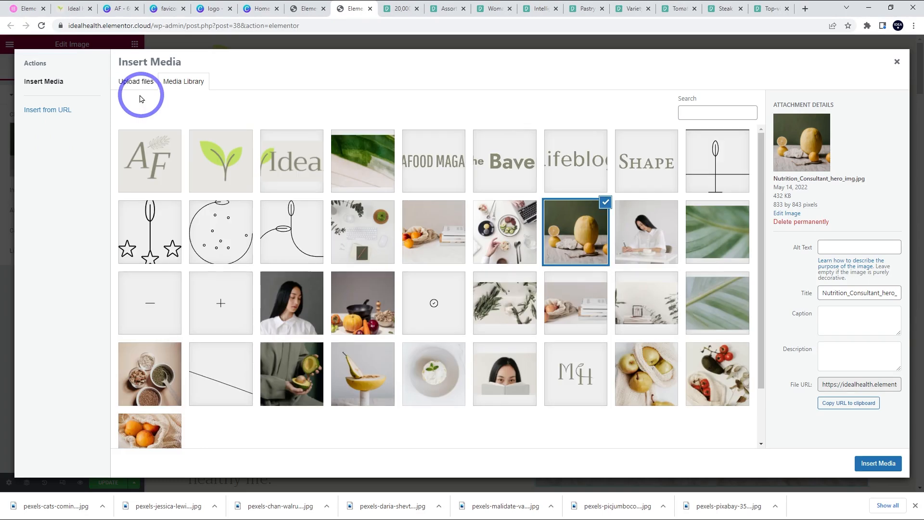
pyautogui.click(137, 82)
pyautogui.click(499, 246)
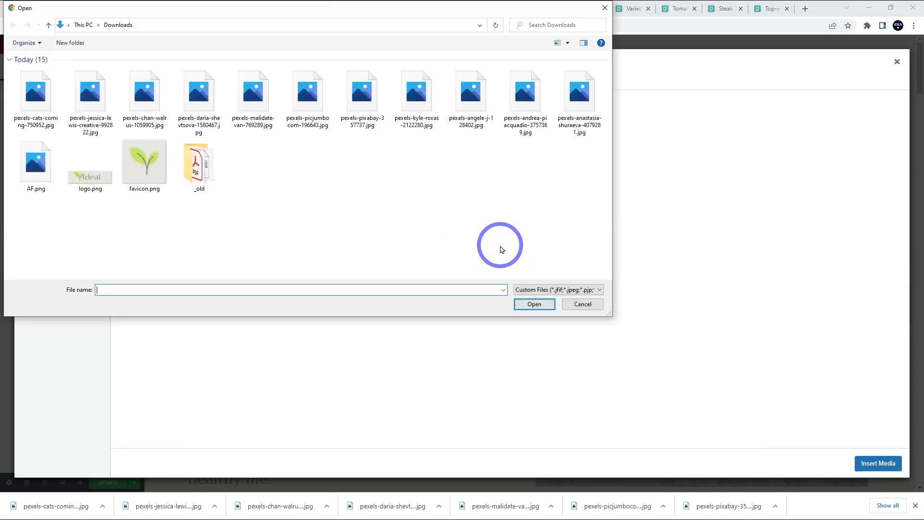
pyautogui.click(26, 100)
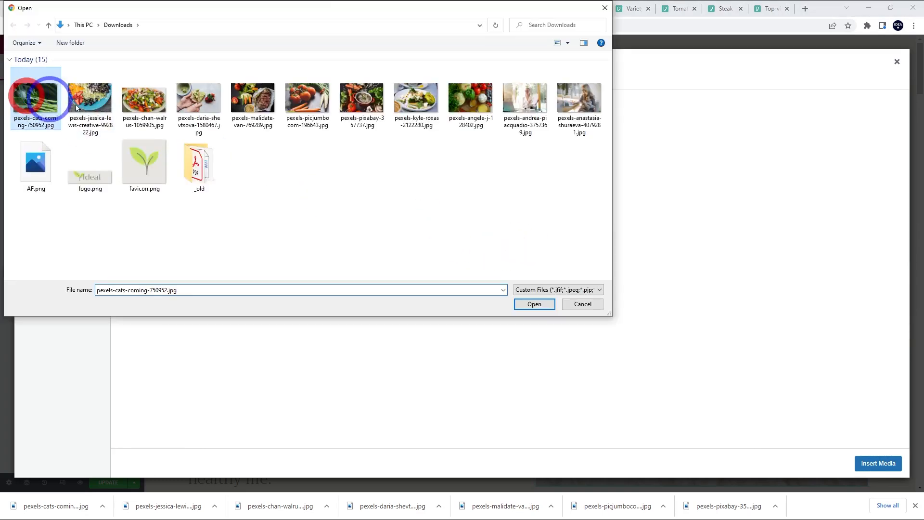
pyautogui.keyDown('shift'); pyautogui.click(580, 98); pyautogui.keyUp('shift')
pyautogui.click(538, 304)
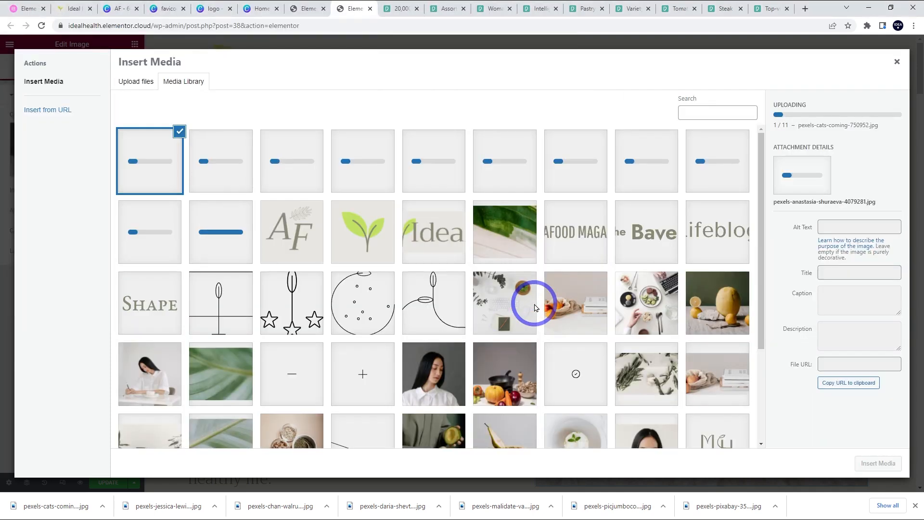
# - Replace the hero's fruit photo with the tomato and carrot photo
pyautogui.click(179, 177)
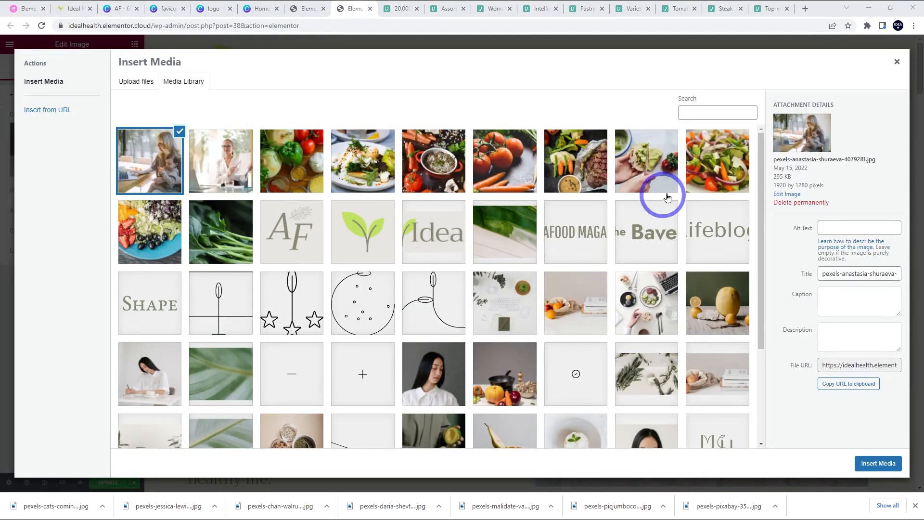
pyautogui.click(505, 170)
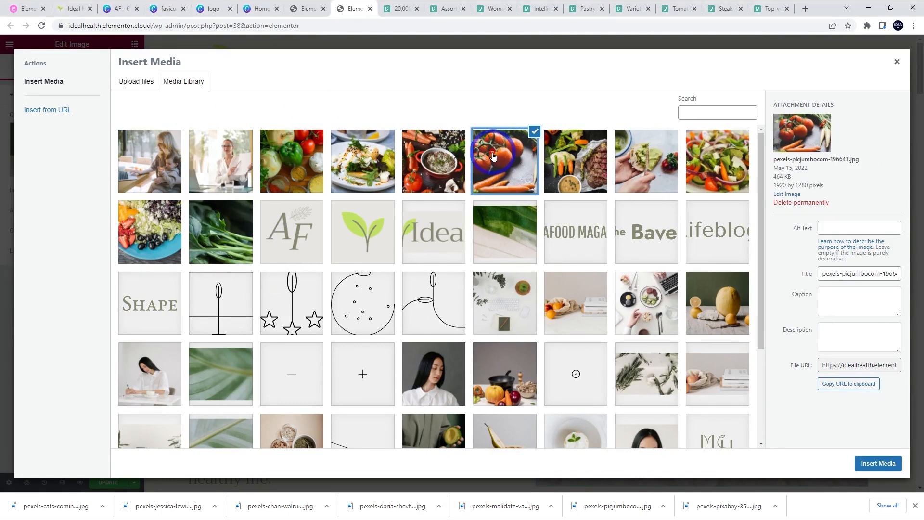
pyautogui.click(881, 466)
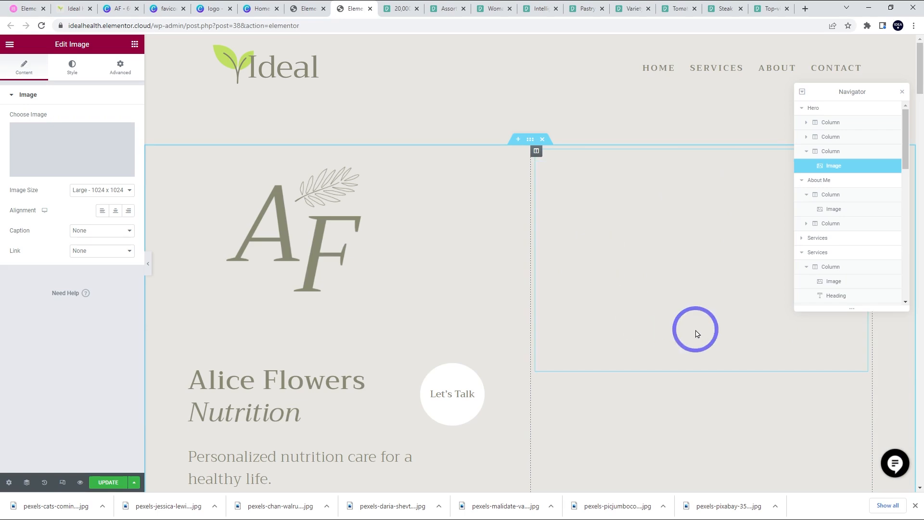
pyautogui.scroll(-5, 683, 316)
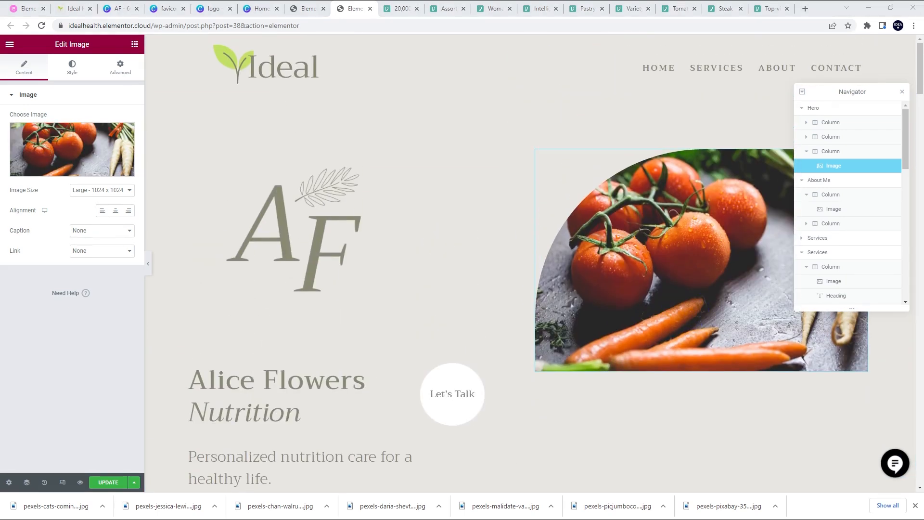
# - Crop the tomato photo to a 1282-wide square, save it, and reinsert it as the hero image
pyautogui.click(737, 262)
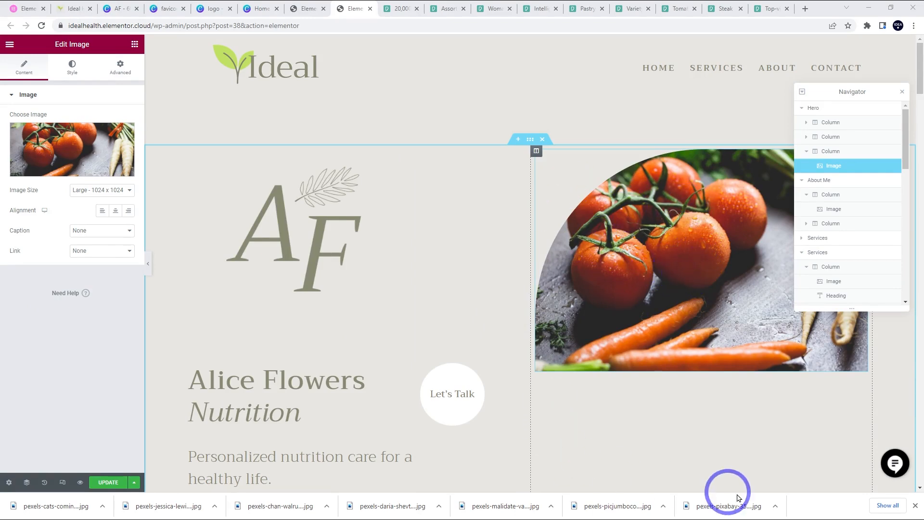
pyautogui.click(69, 151)
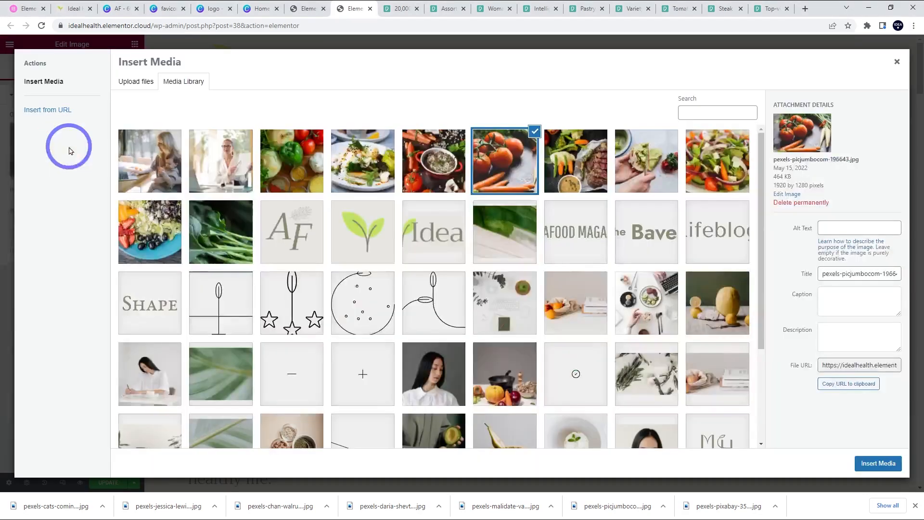
pyautogui.click(779, 194)
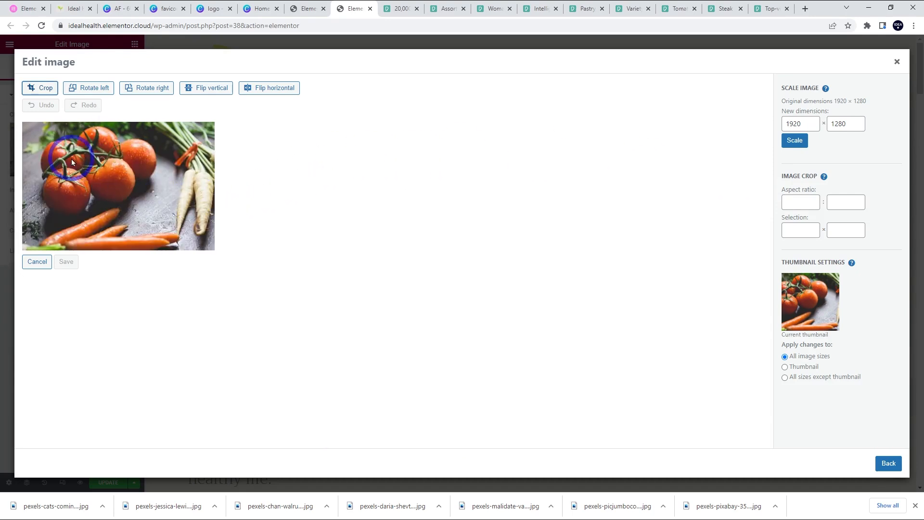
pyautogui.click(41, 87)
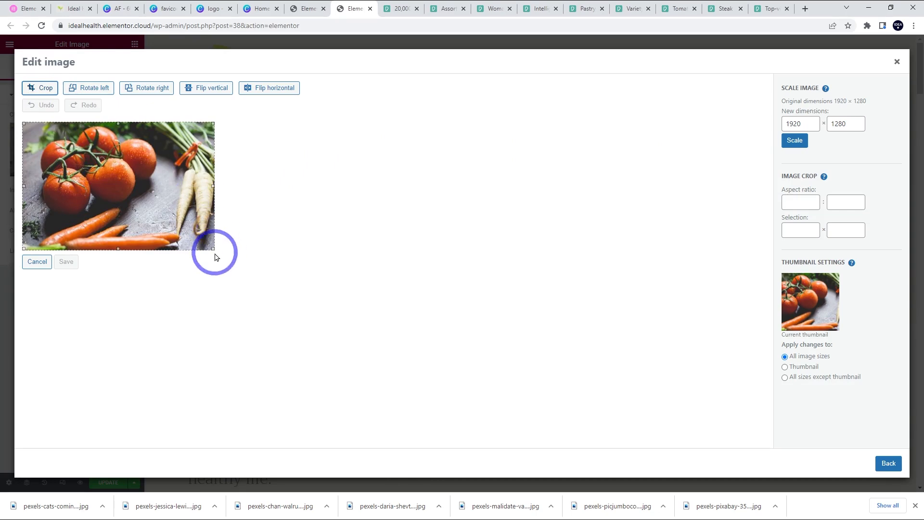
pyautogui.moveTo(212, 248); pyautogui.dragTo(177, 249)
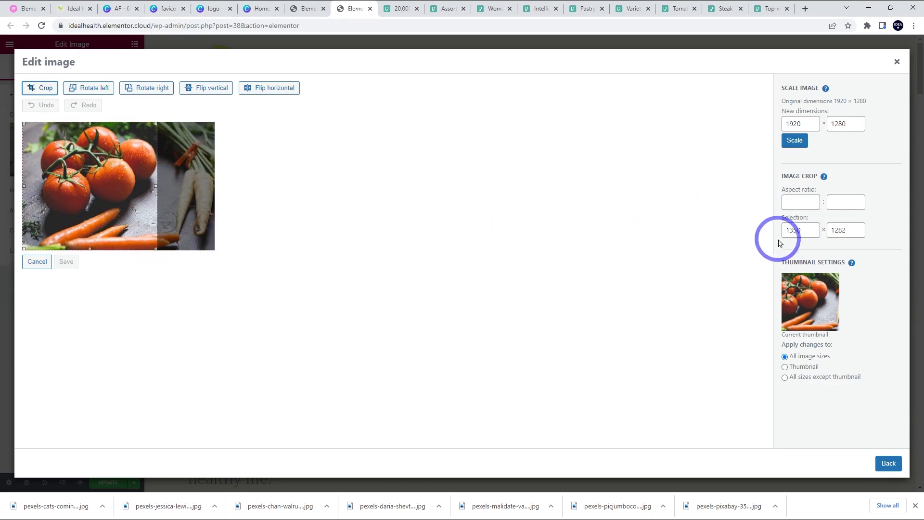
pyautogui.moveTo(811, 231); pyautogui.dragTo(771, 224)
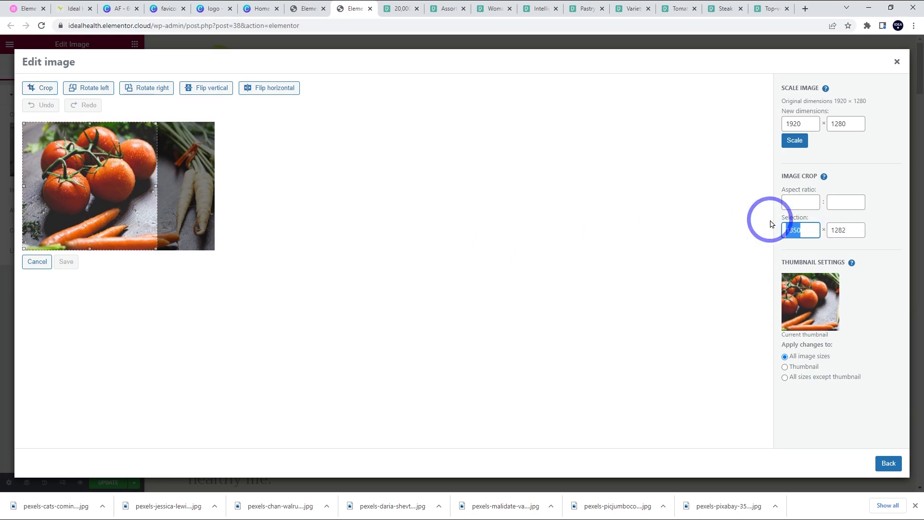
pyautogui.write('1282')
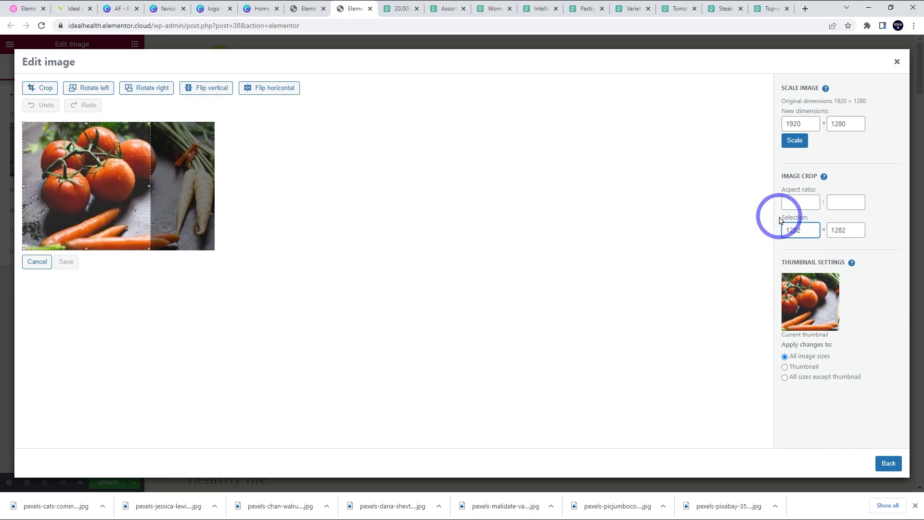
pyautogui.moveTo(65, 206); pyautogui.dragTo(69, 206)
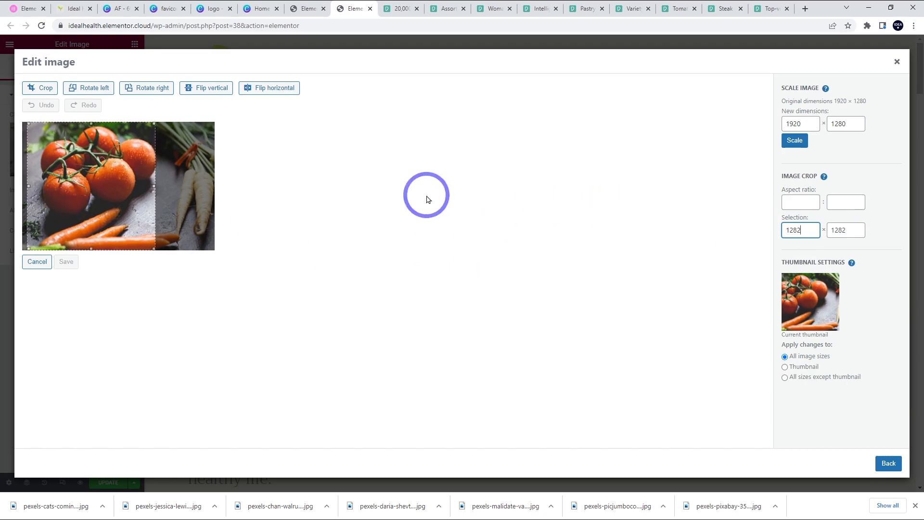
pyautogui.click(47, 91)
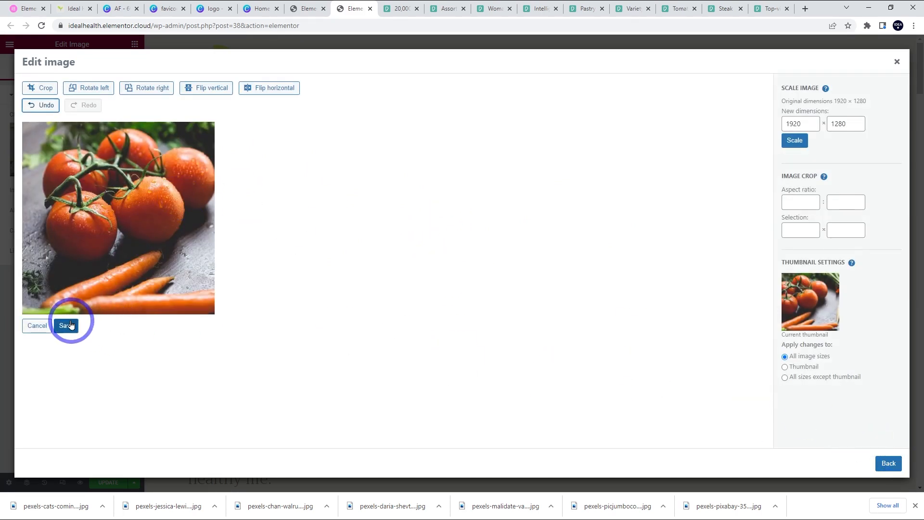
pyautogui.click(71, 326)
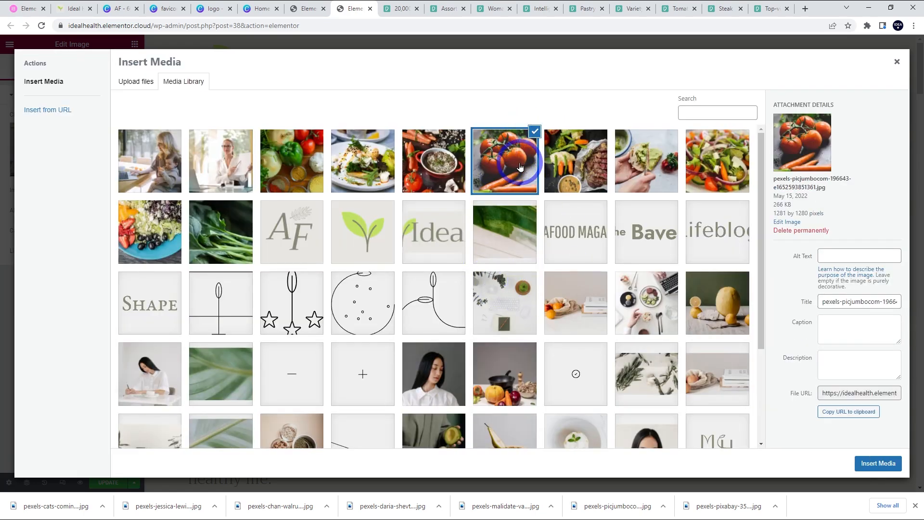
pyautogui.click(878, 463)
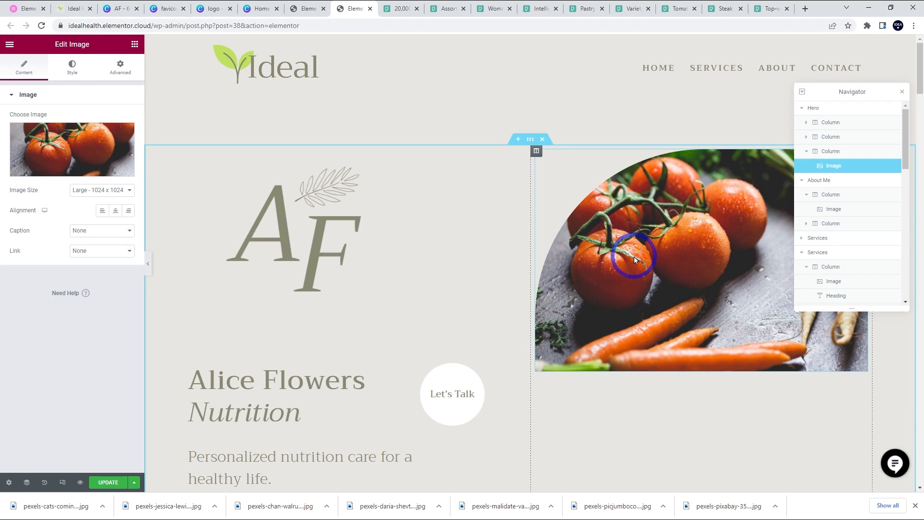
# - Scroll to the About Me section and pick the woman-at-a-desk photo for its image
pyautogui.click(310, 245)
pyautogui.click(657, 257)
pyautogui.scroll(-1, 640, 318)
pyautogui.scroll(1, 660, 322)
pyautogui.scroll(-2, 674, 313)
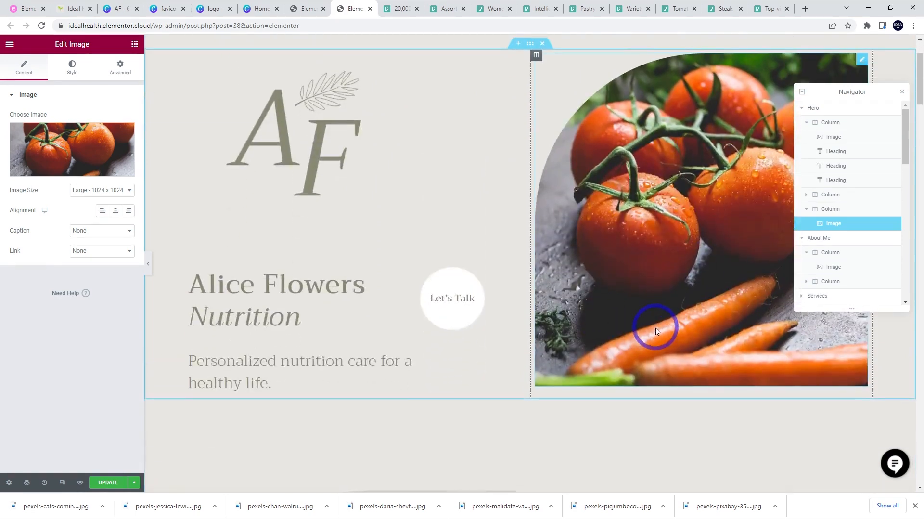
pyautogui.scroll(2, 658, 331)
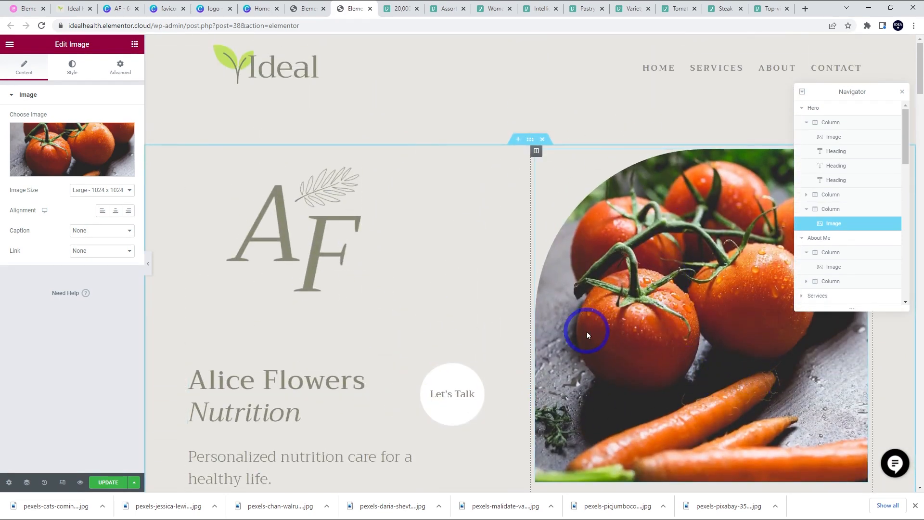
pyautogui.scroll(-2, 682, 326)
pyautogui.scroll(-7, 439, 142)
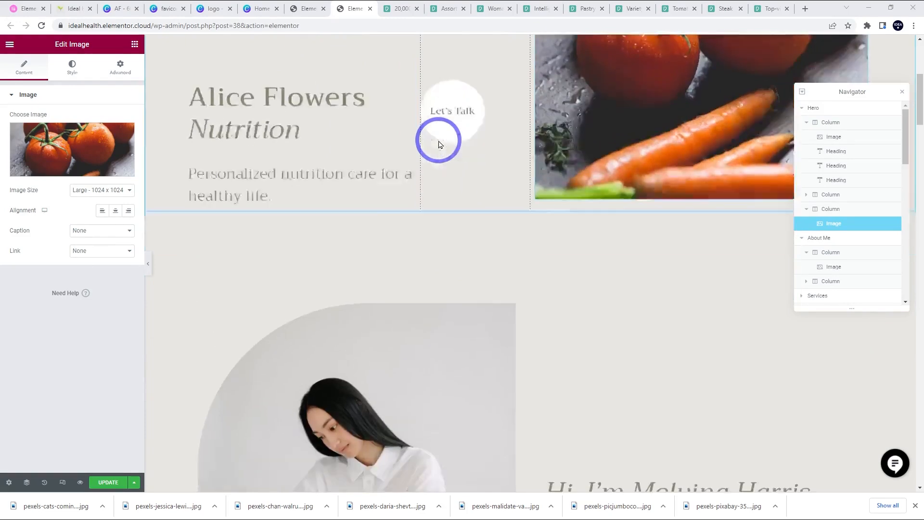
pyautogui.scroll(-2, 441, 155)
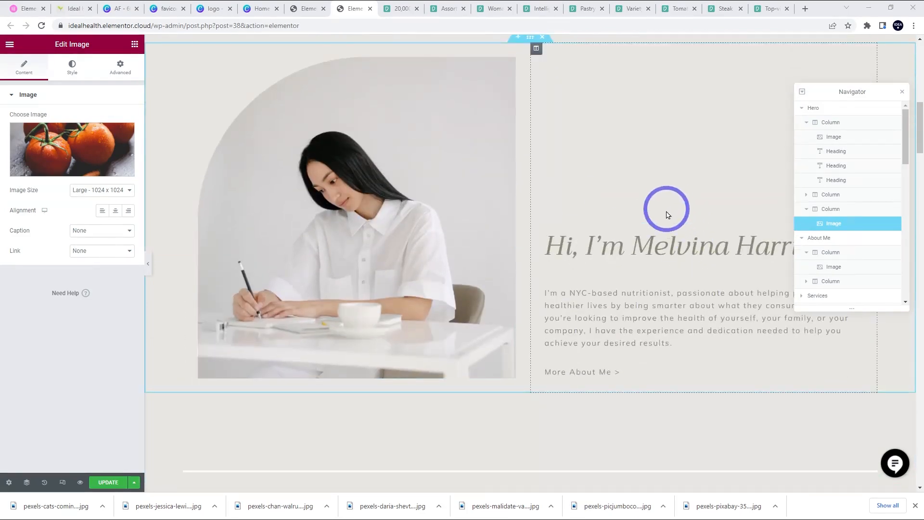
pyautogui.click(346, 212)
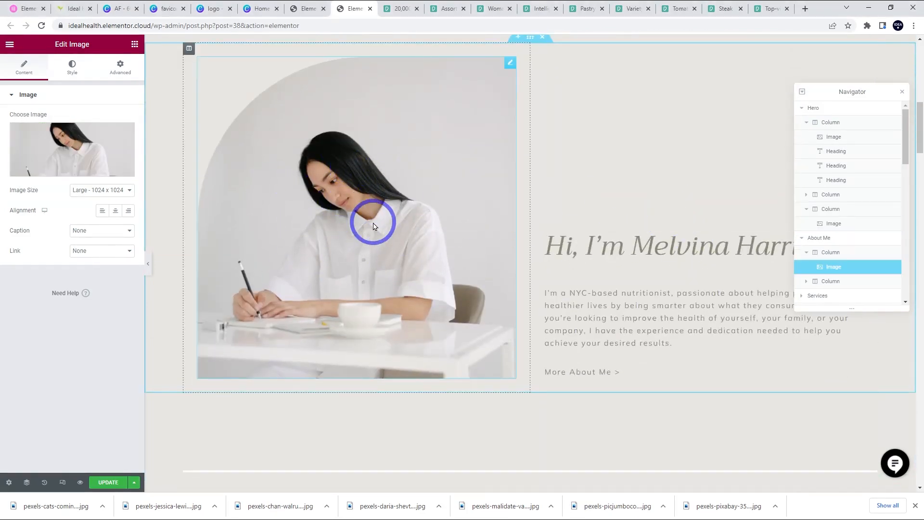
pyautogui.click(62, 150)
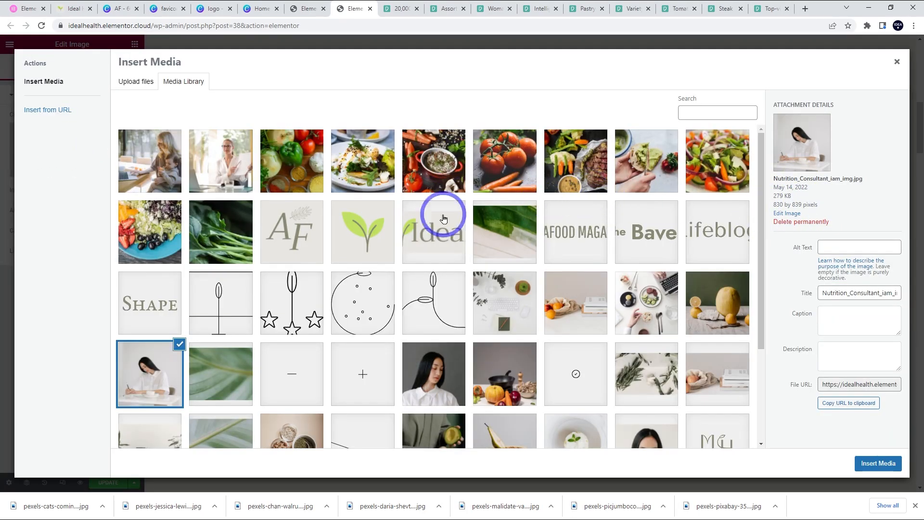
pyautogui.click(223, 156)
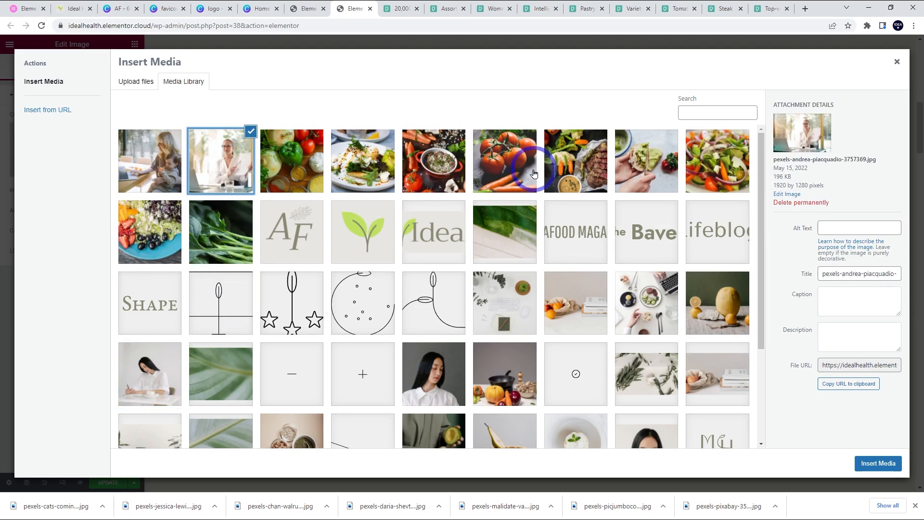
# - Crop the desk photo to a 1282-wide square, save it, and insert it as the About Me image
pyautogui.click(791, 194)
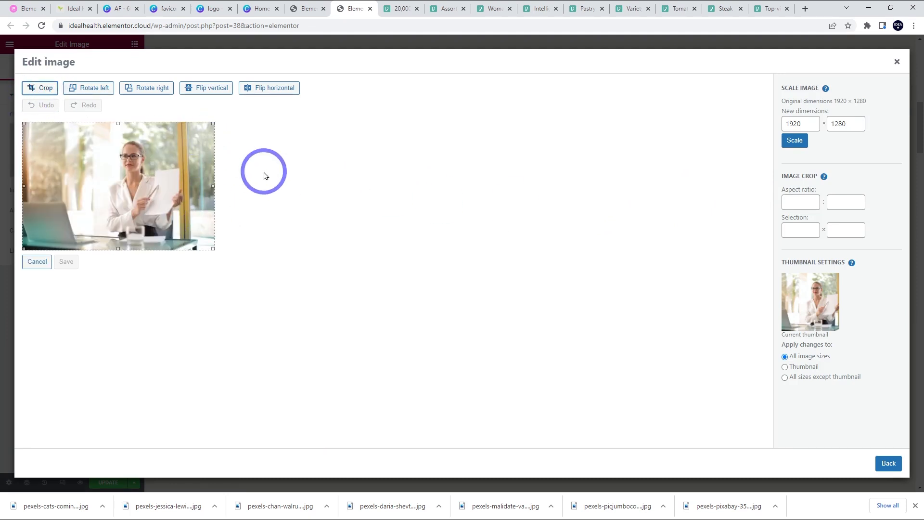
pyautogui.moveTo(24, 248); pyautogui.dragTo(75, 251)
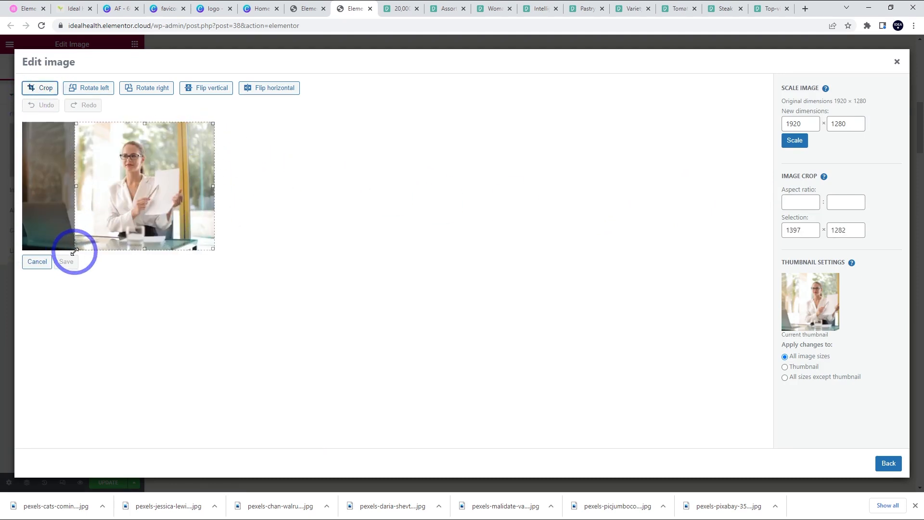
pyautogui.moveTo(815, 231); pyautogui.dragTo(666, 238)
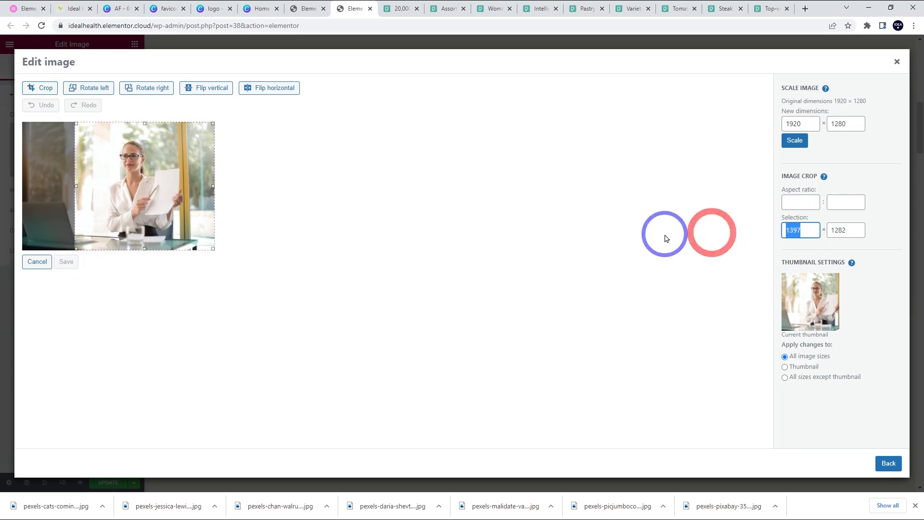
pyautogui.write('1282')
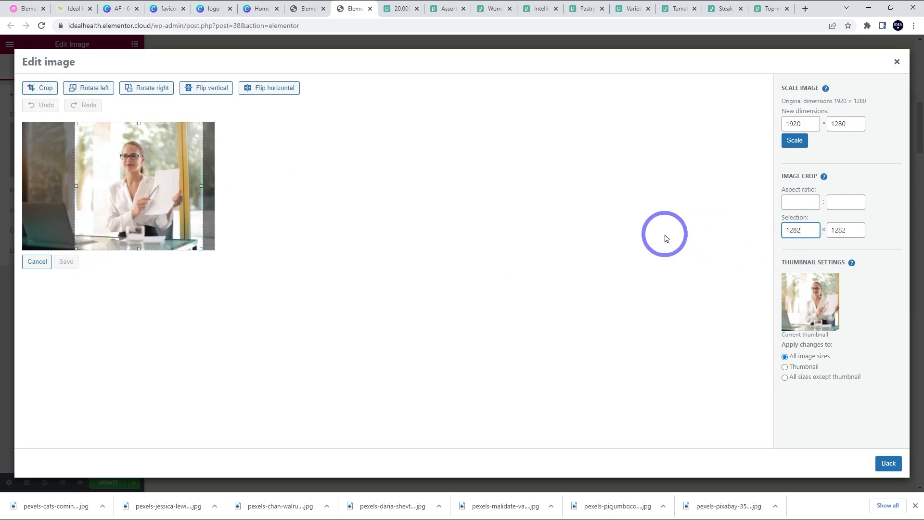
pyautogui.moveTo(154, 205); pyautogui.dragTo(142, 211)
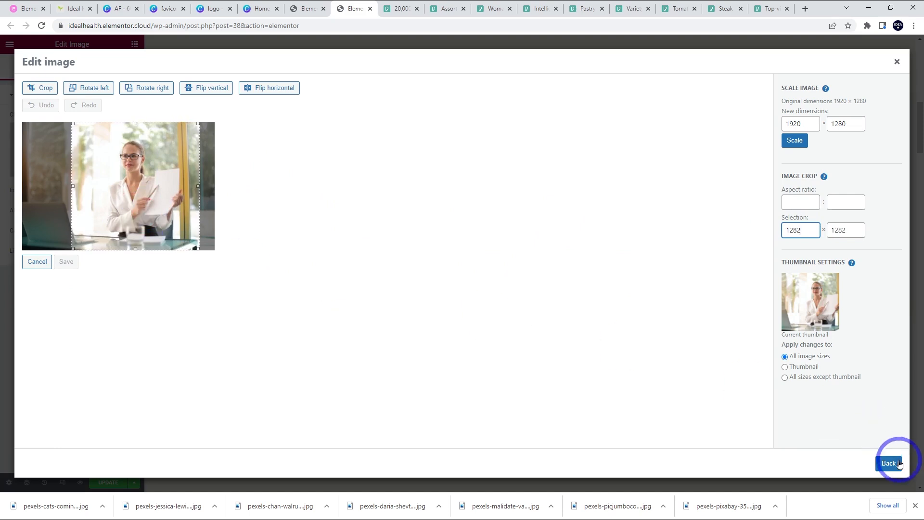
pyautogui.click(30, 94)
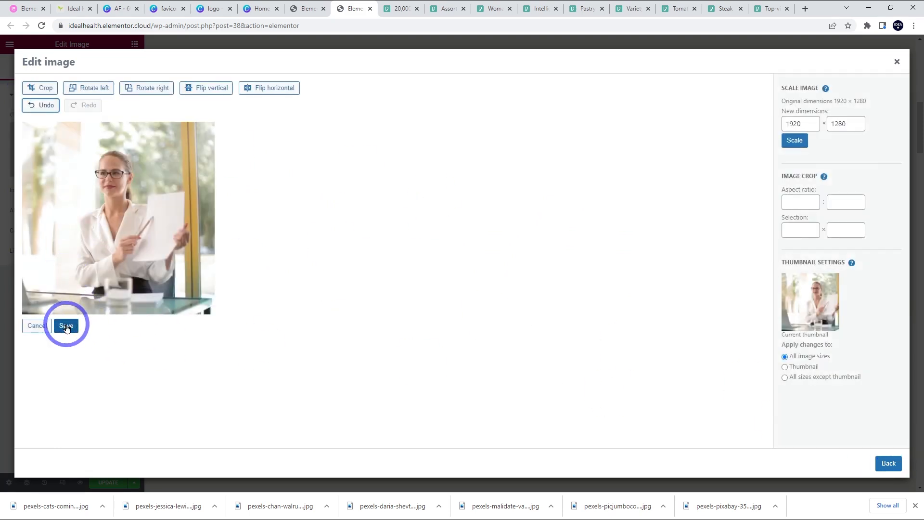
pyautogui.click(66, 326)
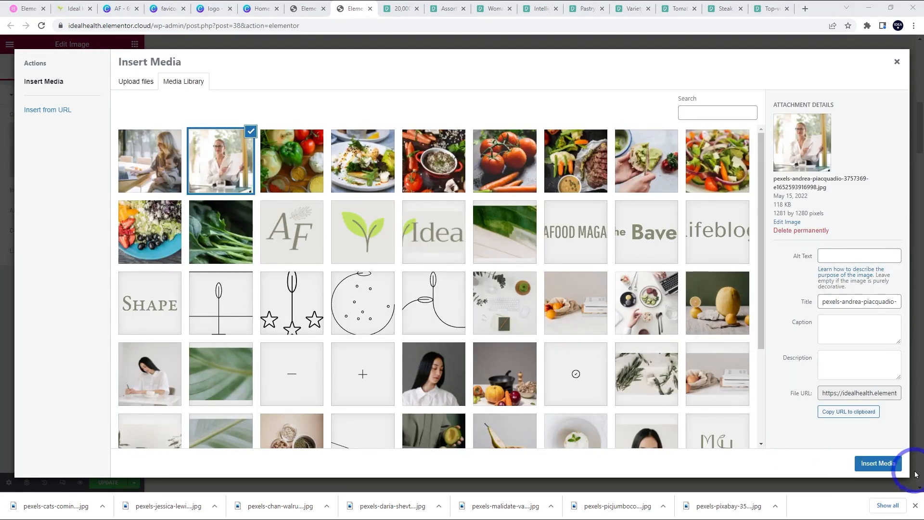
pyautogui.click(888, 463)
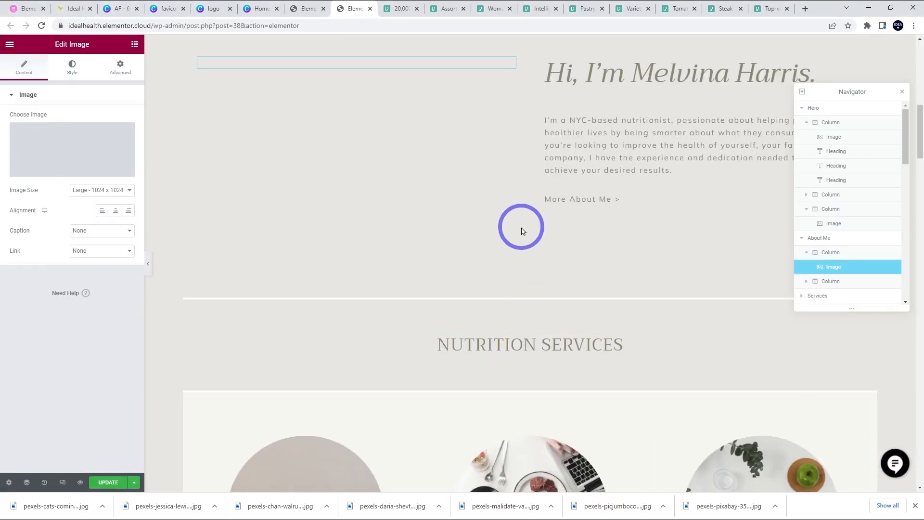
pyautogui.scroll(2, 523, 231)
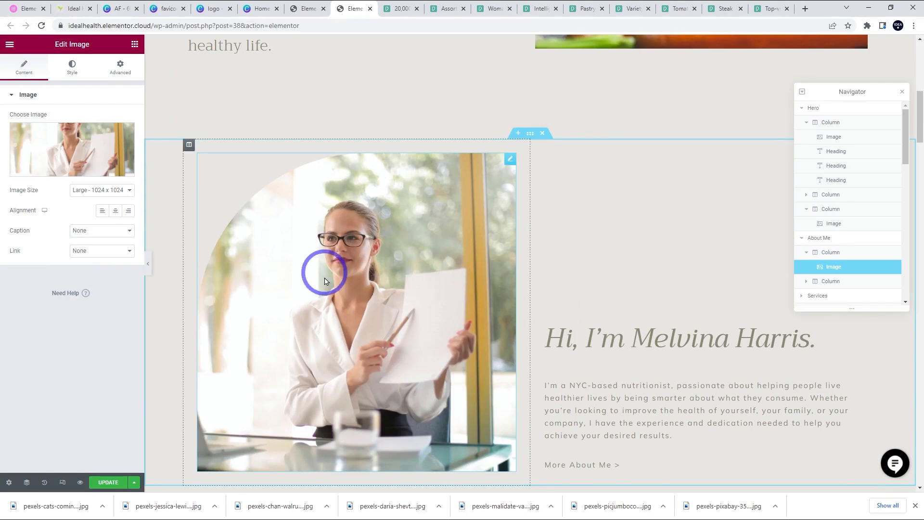
pyautogui.scroll(-3, 376, 255)
# - Replace the In-Person Coaching circle image with the carrots, tomatoes and food-bowl photo
pyautogui.scroll(-3, 417, 257)
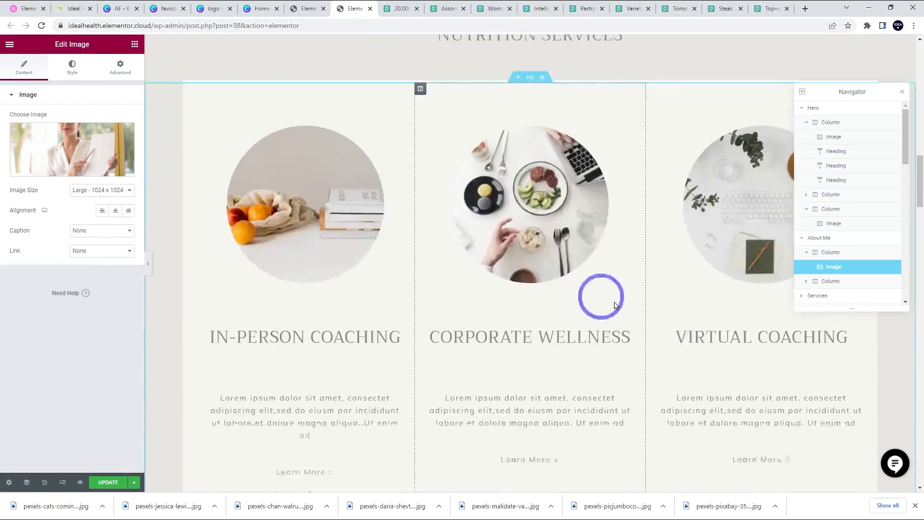
pyautogui.click(291, 206)
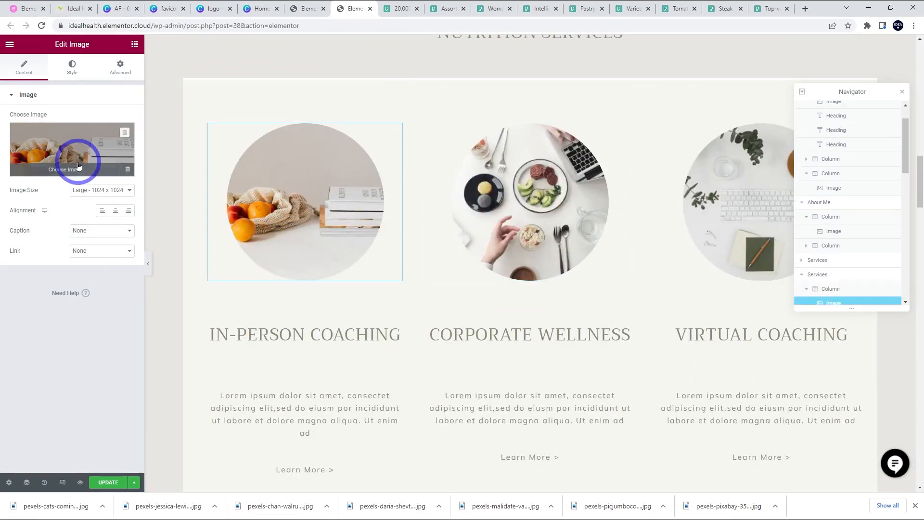
pyautogui.click(77, 154)
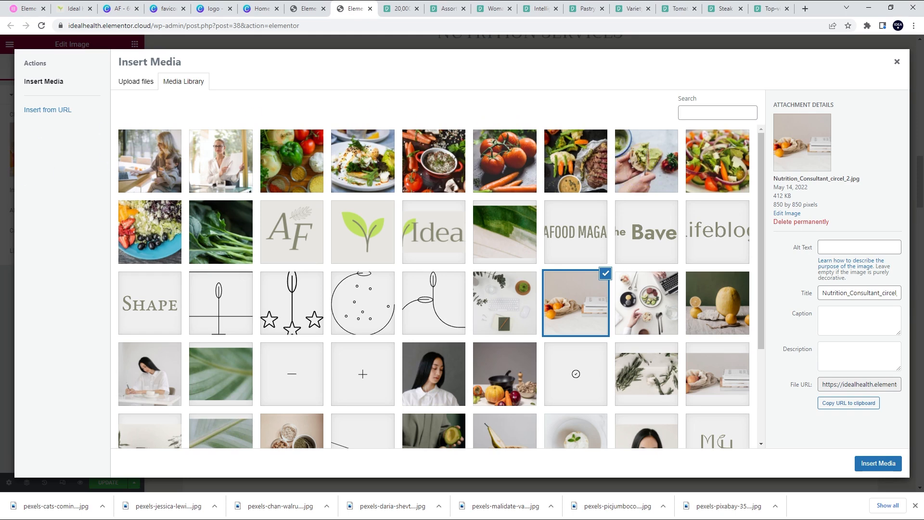
pyautogui.click(12, 171)
pyautogui.click(255, 206)
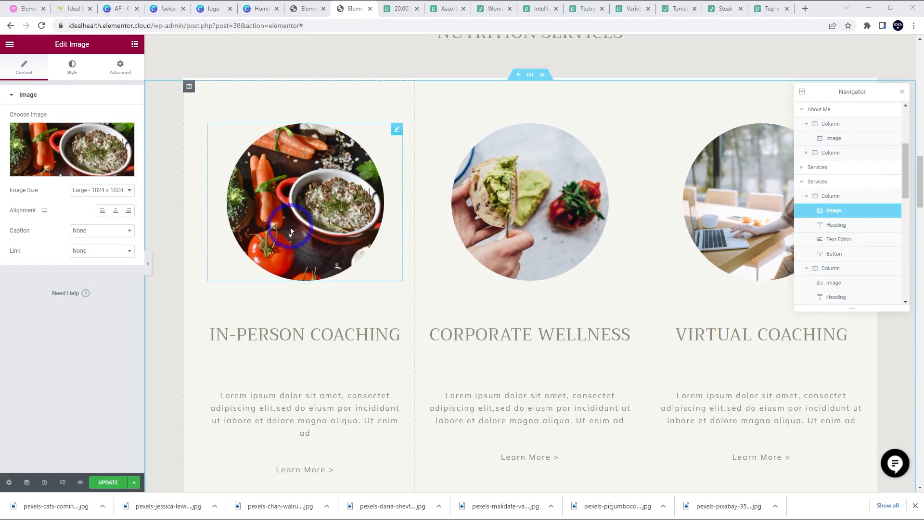
pyautogui.click(520, 231)
# - Select the In-Person Coaching image and expand its Advanced Mask settings
pyautogui.click(321, 223)
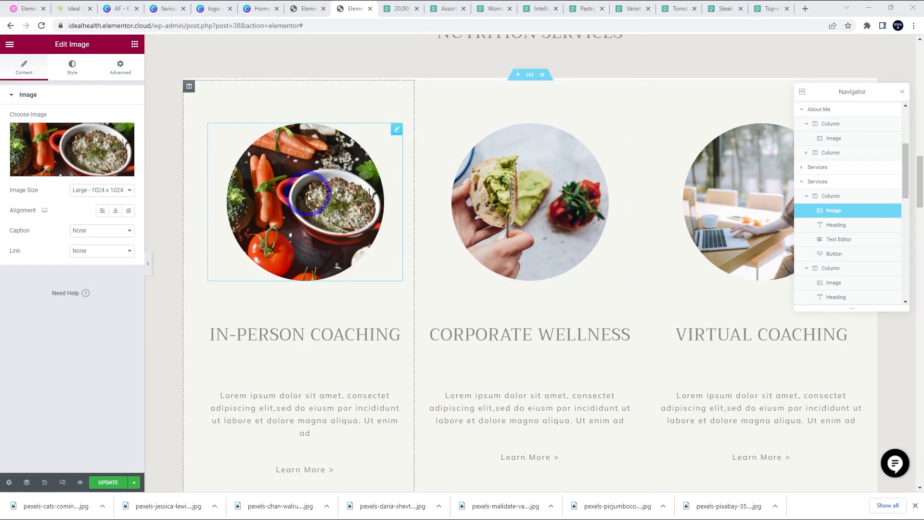
pyautogui.click(568, 192)
pyautogui.click(341, 188)
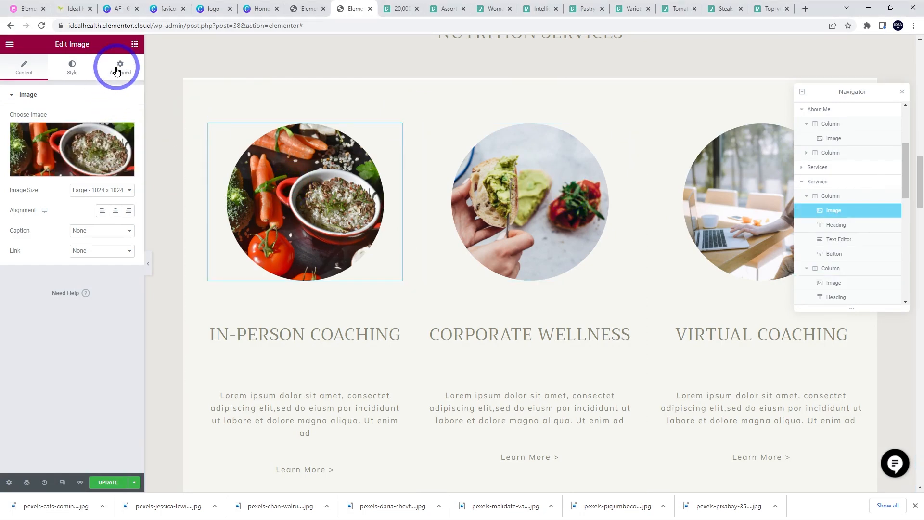
pyautogui.click(117, 70)
pyautogui.scroll(-3, 75, 105)
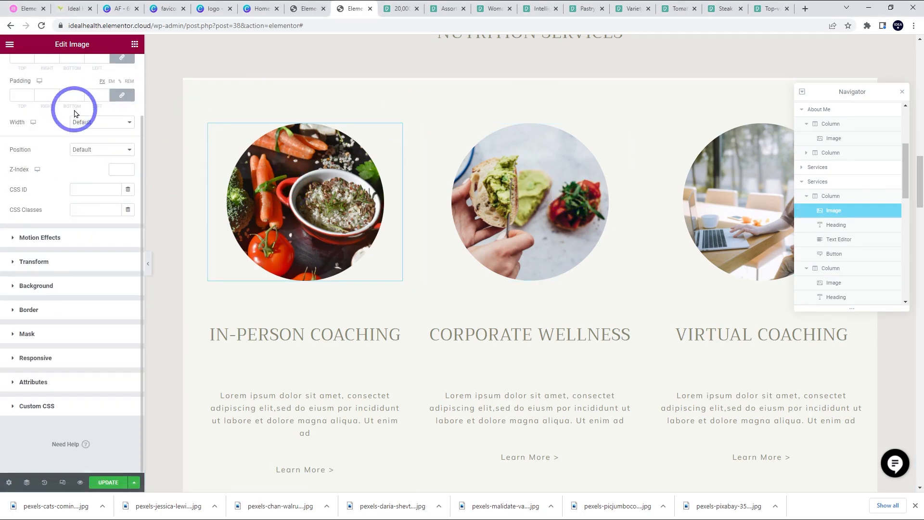
pyautogui.click(20, 340)
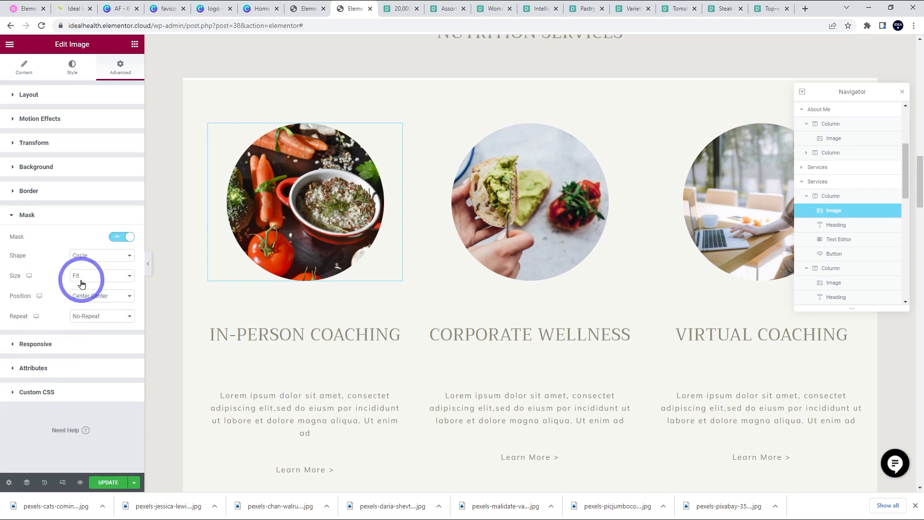
# - Try the Flower and Sketch mask shapes, then restore the Circle mask
pyautogui.click(89, 257)
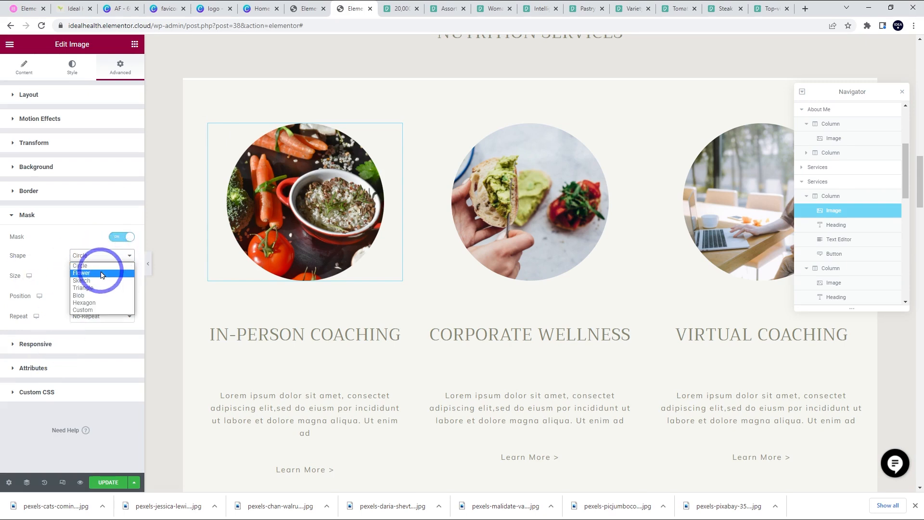
pyautogui.click(97, 273)
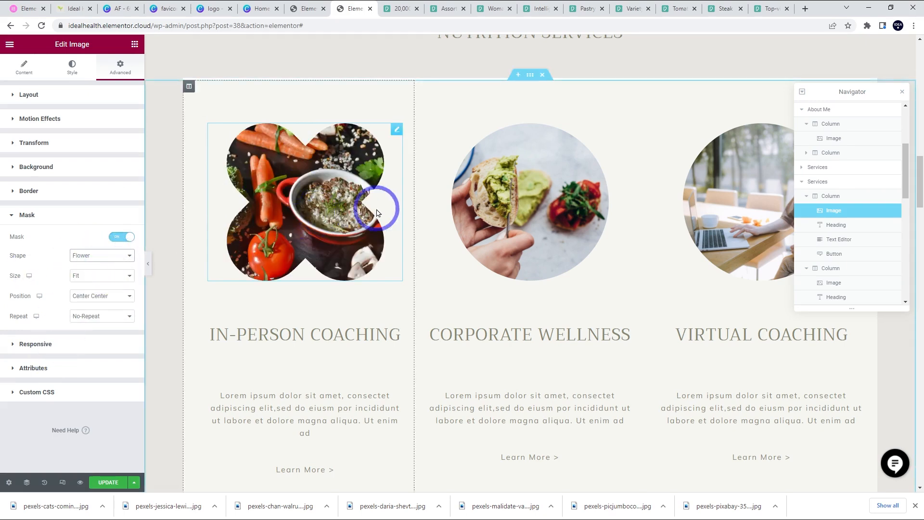
pyautogui.click(97, 254)
pyautogui.click(95, 284)
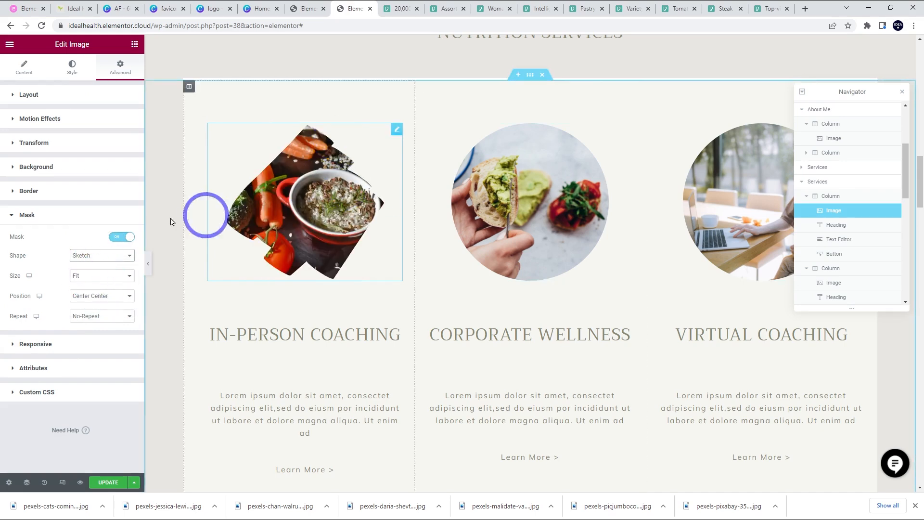
pyautogui.click(97, 254)
pyautogui.click(85, 266)
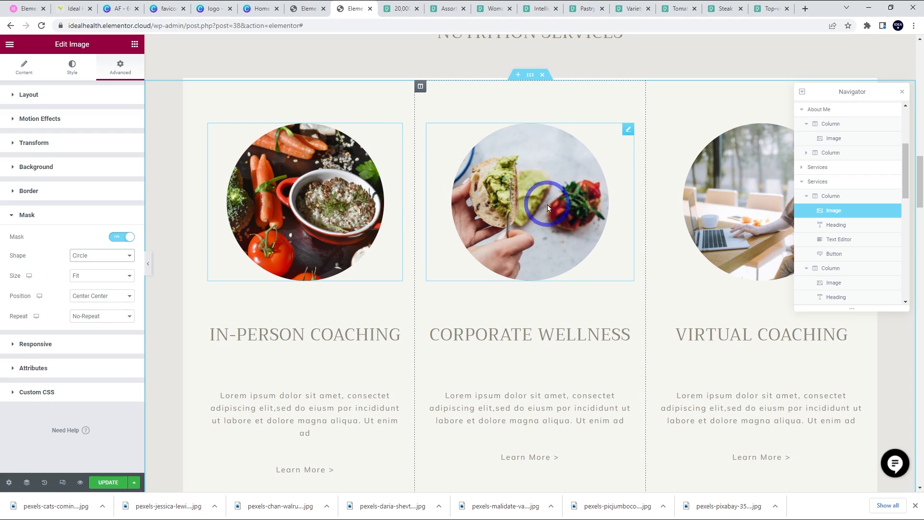
# - Delete the Why Nutrition cards section, then undo the deletion with Ctrl+Z
pyautogui.scroll(-4, 395, 198)
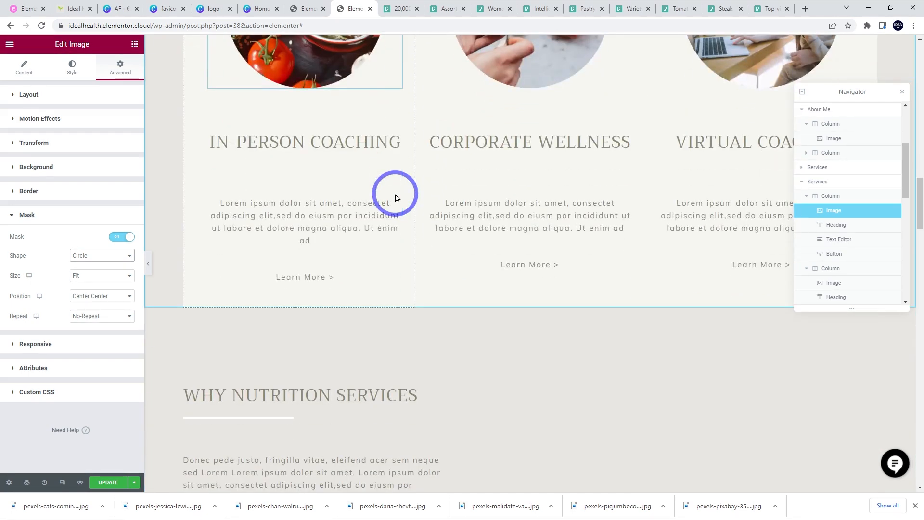
pyautogui.scroll(-10, 395, 198)
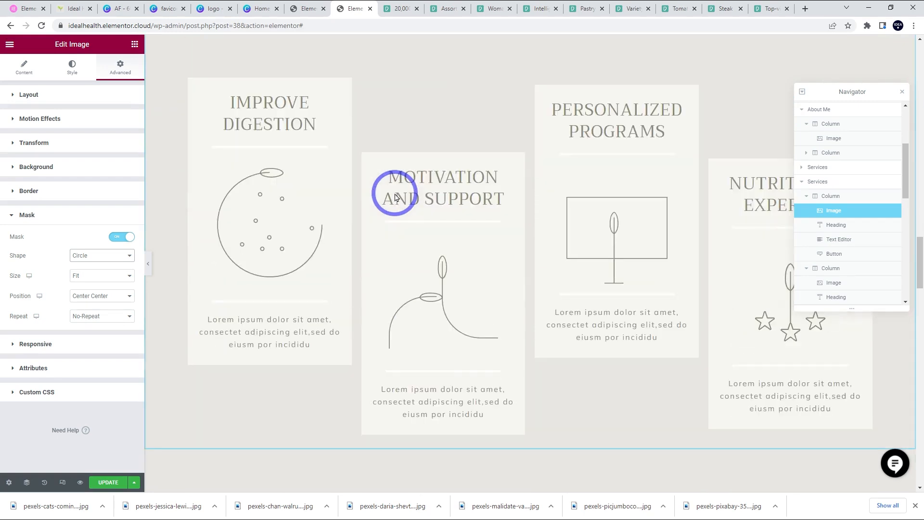
pyautogui.click(260, 248)
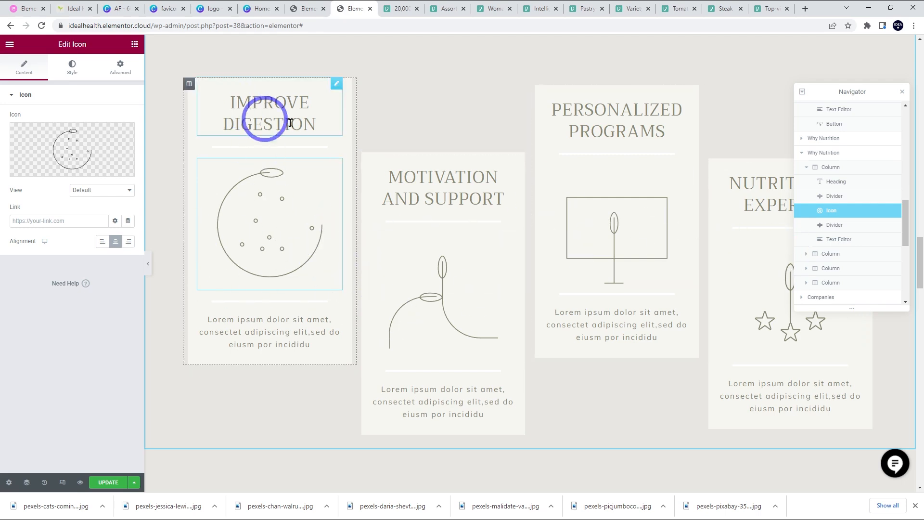
pyautogui.click(268, 330)
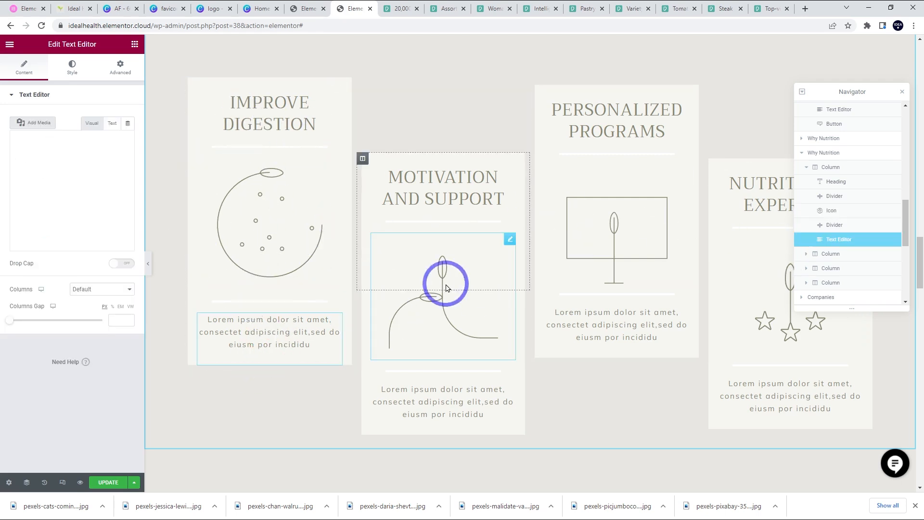
pyautogui.scroll(1, 414, 279)
pyautogui.scroll(2, 416, 281)
pyautogui.scroll(-2, 425, 340)
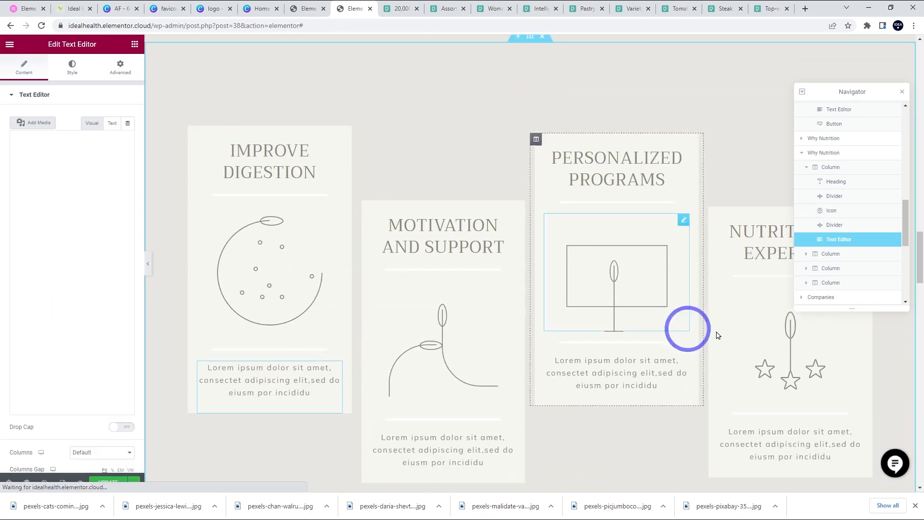
pyautogui.scroll(1, 291, 301)
pyautogui.scroll(2, 293, 296)
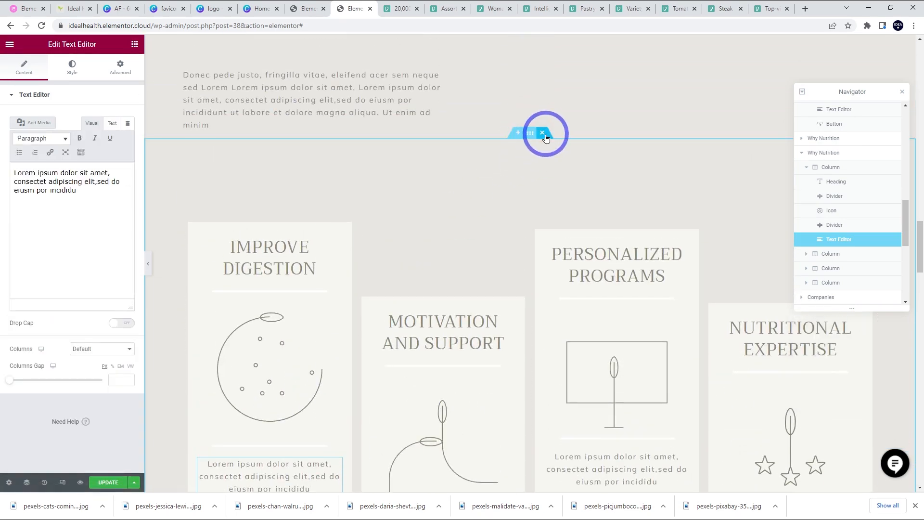
pyautogui.click(544, 137)
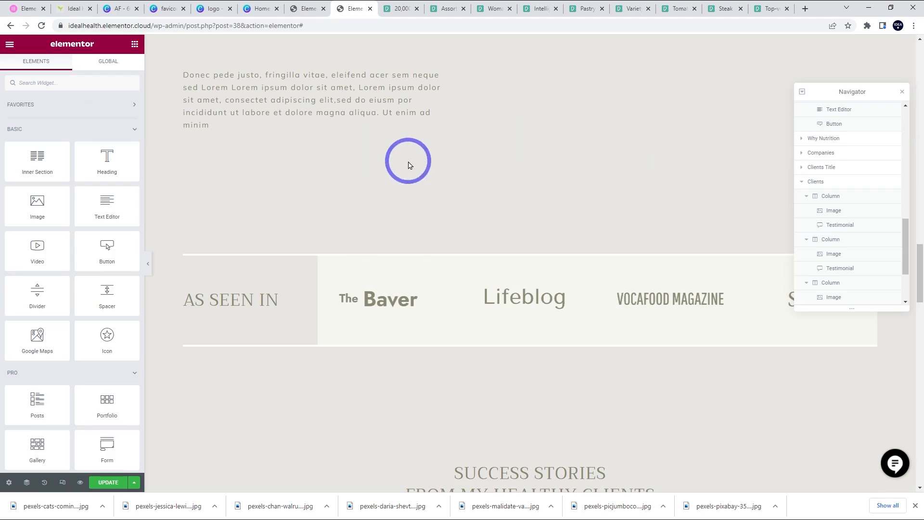
pyautogui.hotkey('ctrl', 'z')
# - Scroll down to the Success Stories testimonials section
pyautogui.scroll(15, 446, 332)
pyautogui.scroll(-2, 445, 270)
pyautogui.scroll(-15, 490, 274)
pyautogui.scroll(6, 489, 275)
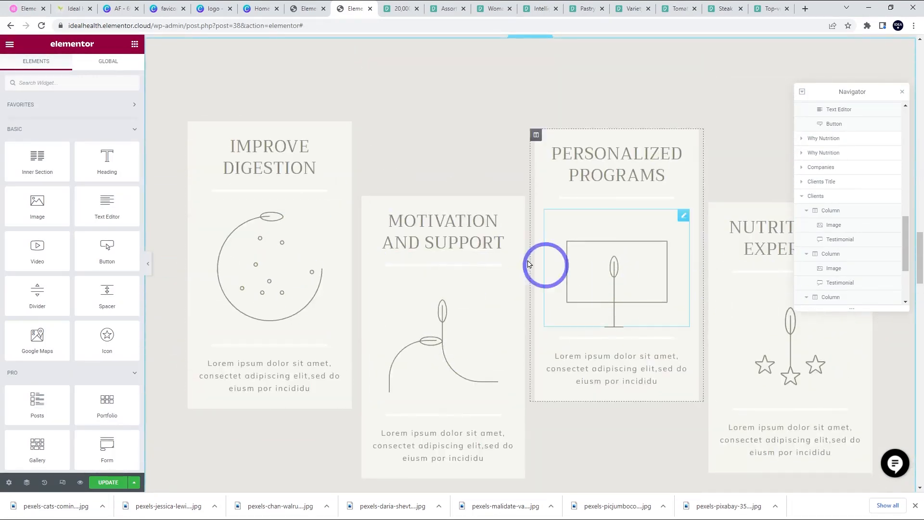
pyautogui.scroll(-3, 518, 259)
pyautogui.scroll(-10, 518, 260)
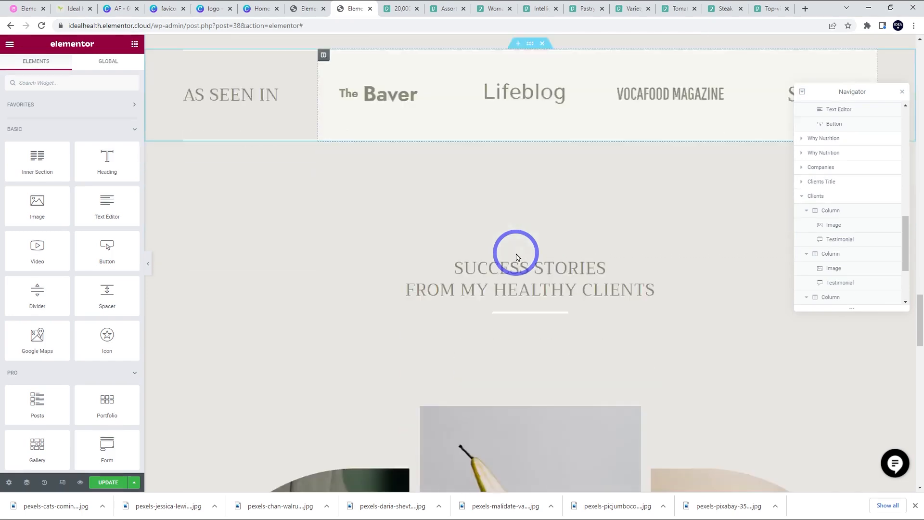
pyautogui.scroll(-6, 517, 256)
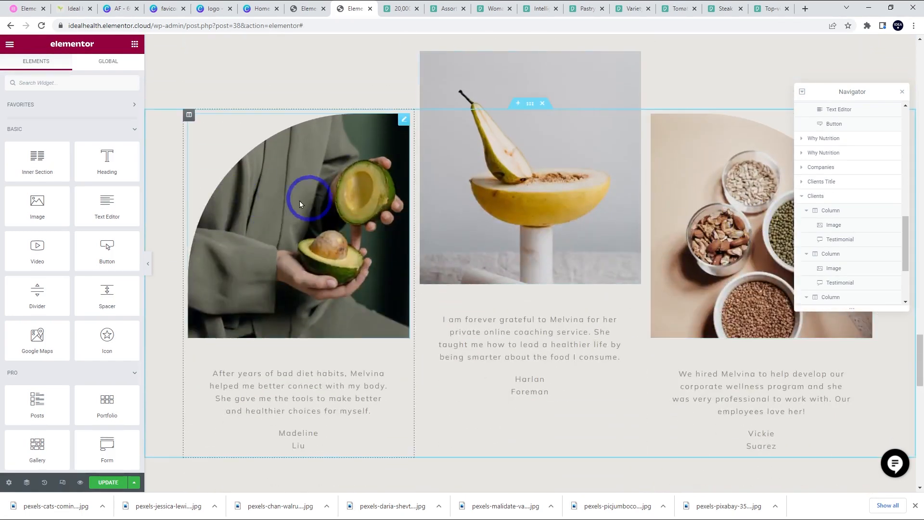
# - Replace the testimonial photos with food dish images from the Media Library
pyautogui.click(296, 238)
pyautogui.click(107, 166)
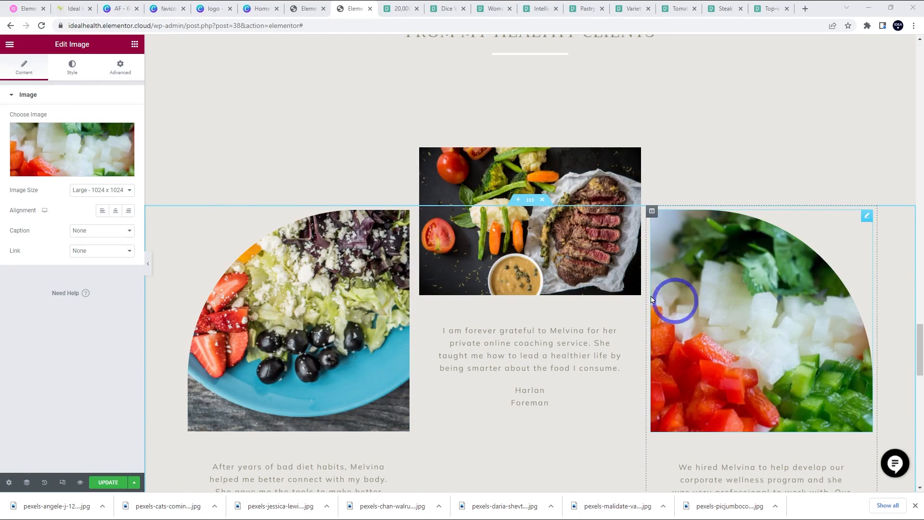
pyautogui.click(319, 281)
pyautogui.click(81, 155)
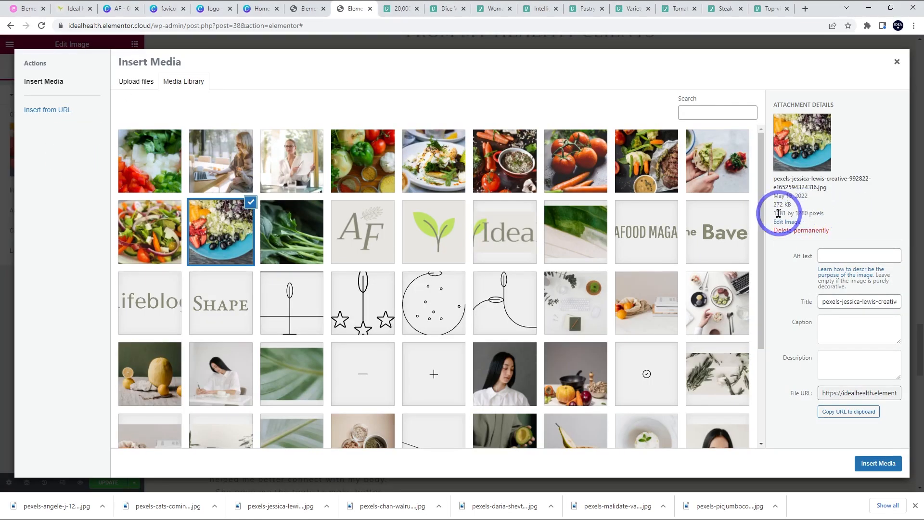
pyautogui.click(897, 62)
# - Swap the wide leaf image near the page bottom for the spinach leaves photo
pyautogui.scroll(-7, 681, 263)
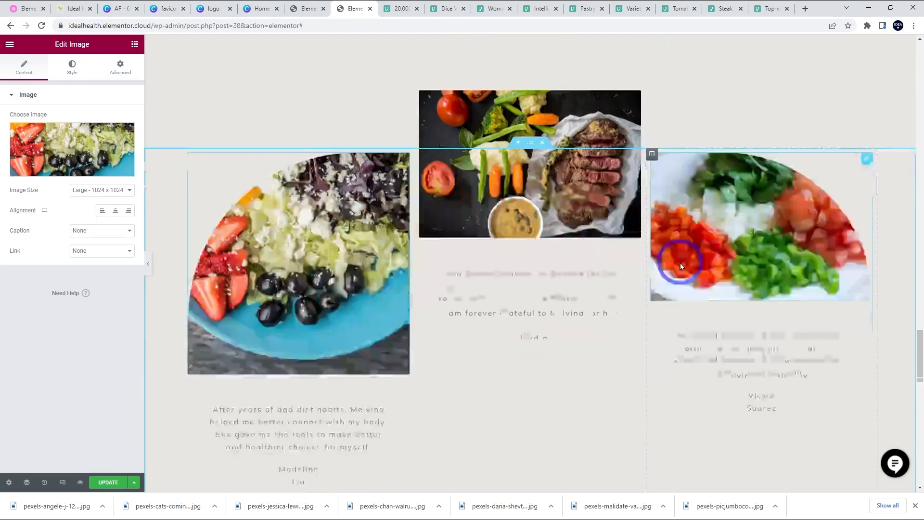
pyautogui.scroll(-11, 687, 243)
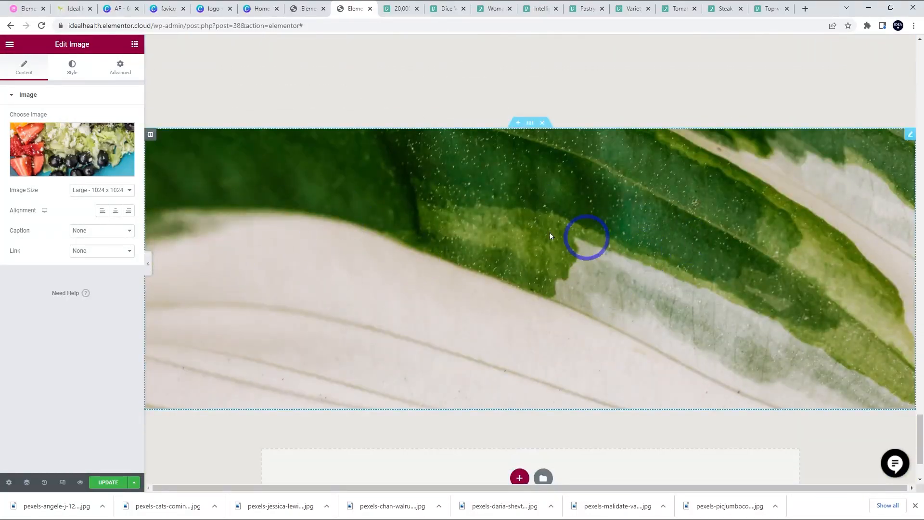
pyautogui.click(447, 221)
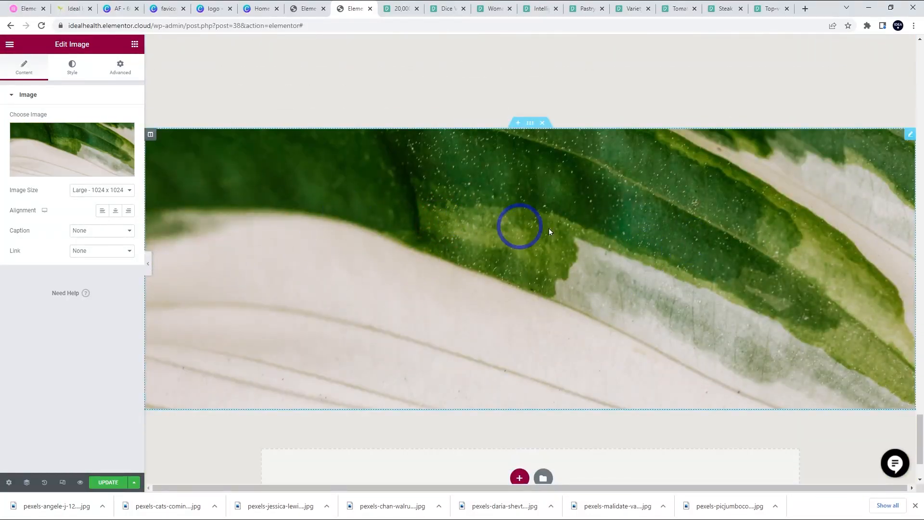
pyautogui.click(53, 142)
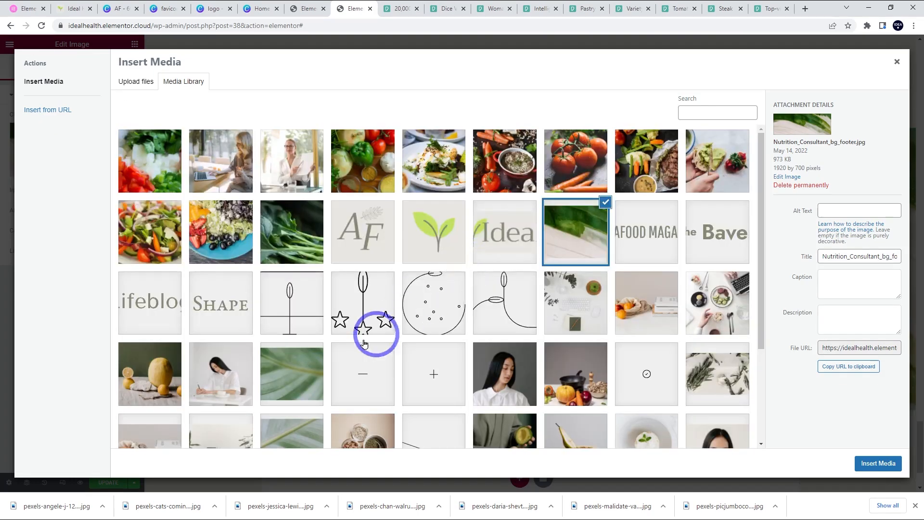
pyautogui.click(293, 240)
pyautogui.click(877, 463)
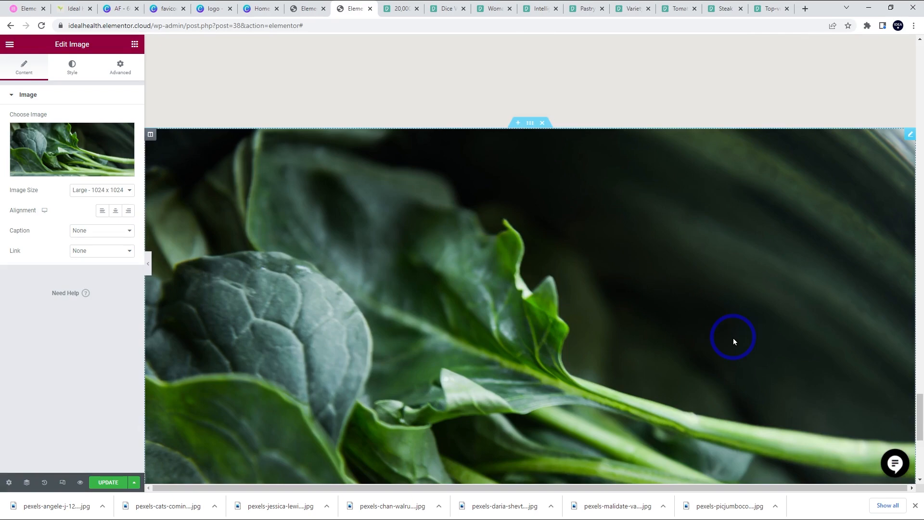
# - Change the curved text to 'ARE YOU READY TO EMBRACE A IDEAL HEALTH?' and select the Nutrition heading
pyautogui.scroll(10, 536, 288)
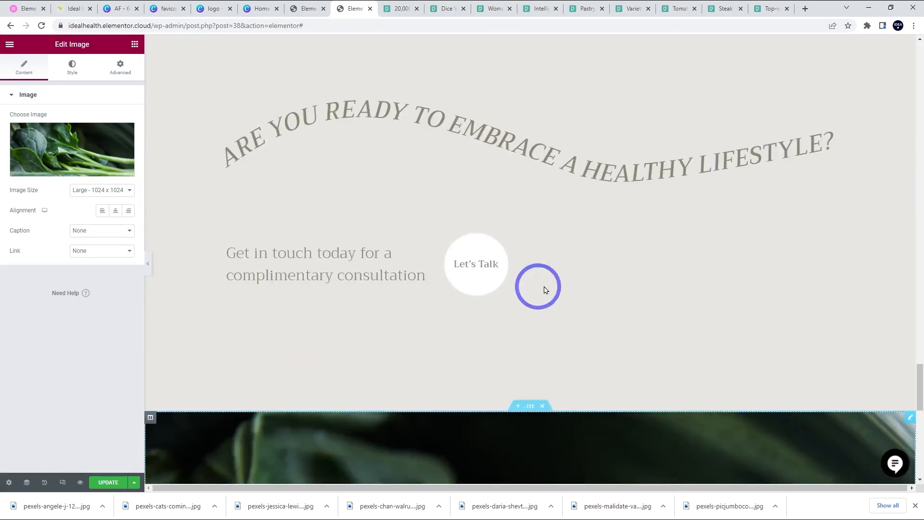
pyautogui.scroll(-1, 235, 371)
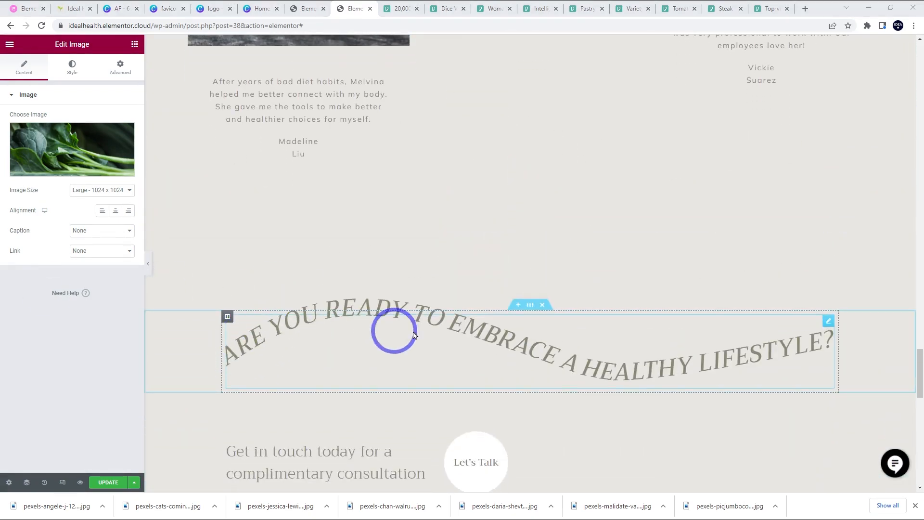
pyautogui.click(509, 339)
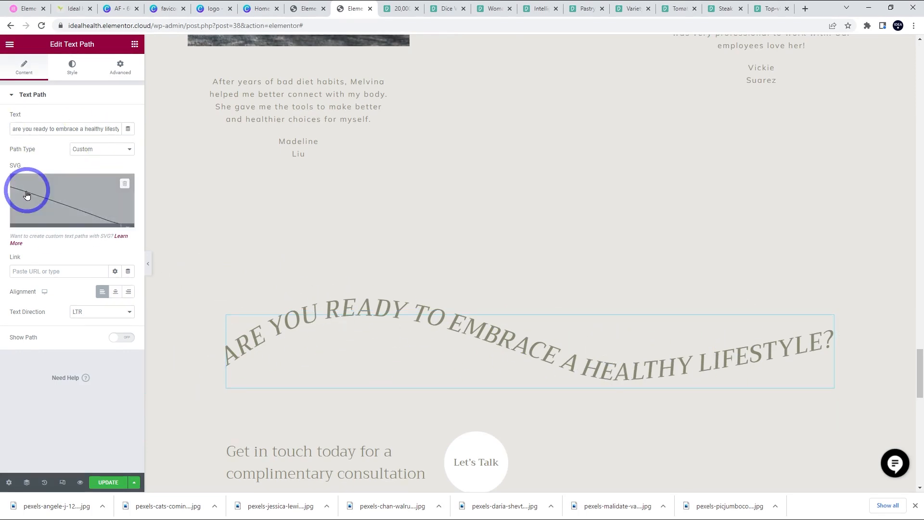
pyautogui.click(86, 152)
pyautogui.click(86, 152)
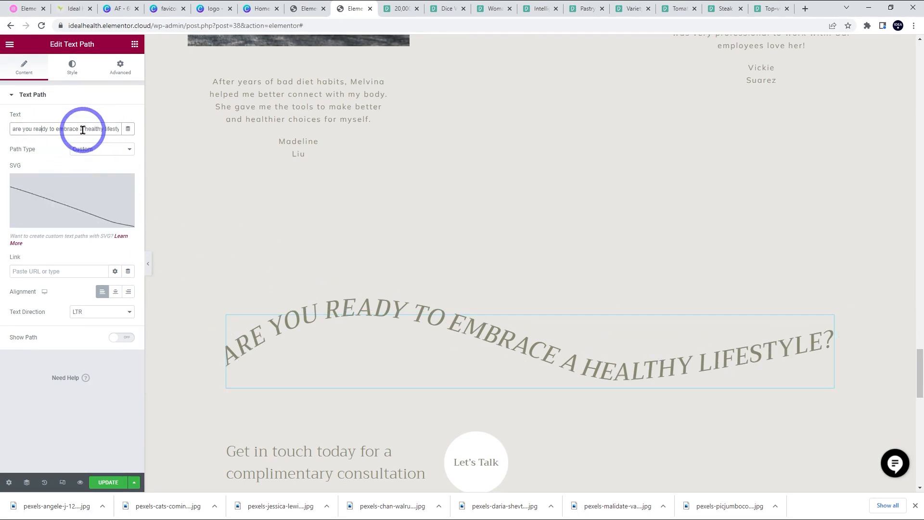
pyautogui.moveTo(85, 129); pyautogui.dragTo(282, 134)
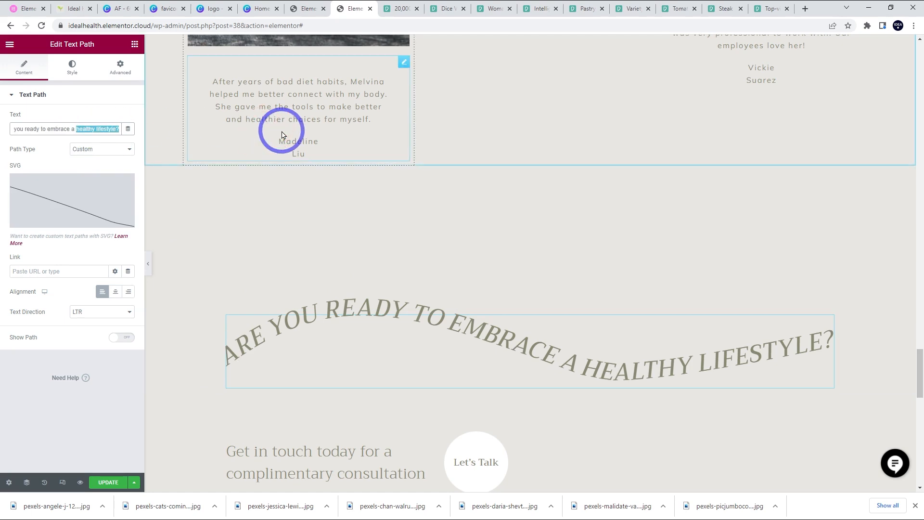
pyautogui.write('ideal')
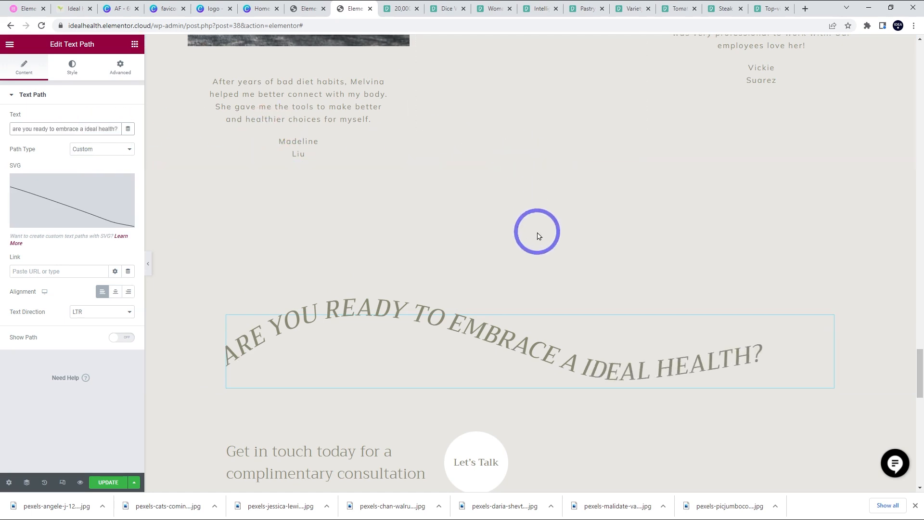
pyautogui.moveTo(920, 383); pyautogui.dragTo(917, 78)
pyautogui.click(260, 378)
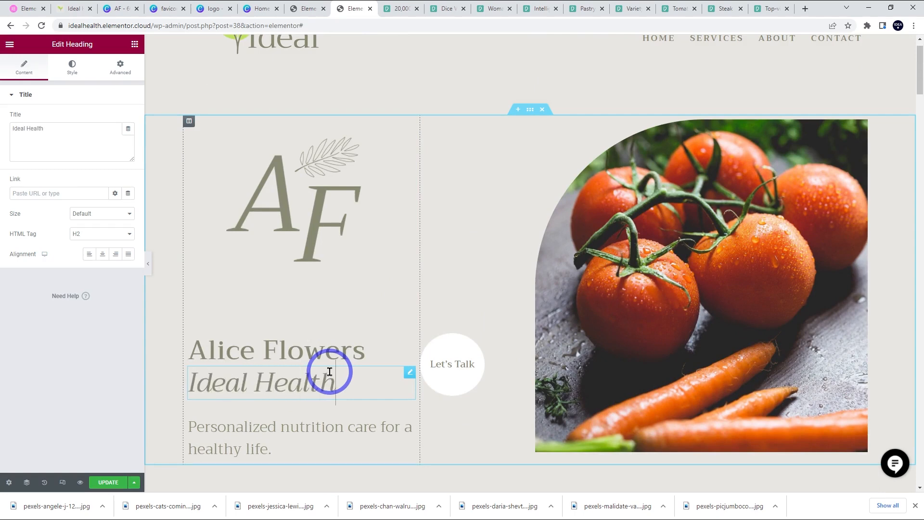
# - Inspect the Personalized nutrition tagline and the hero section settings
pyautogui.click(233, 450)
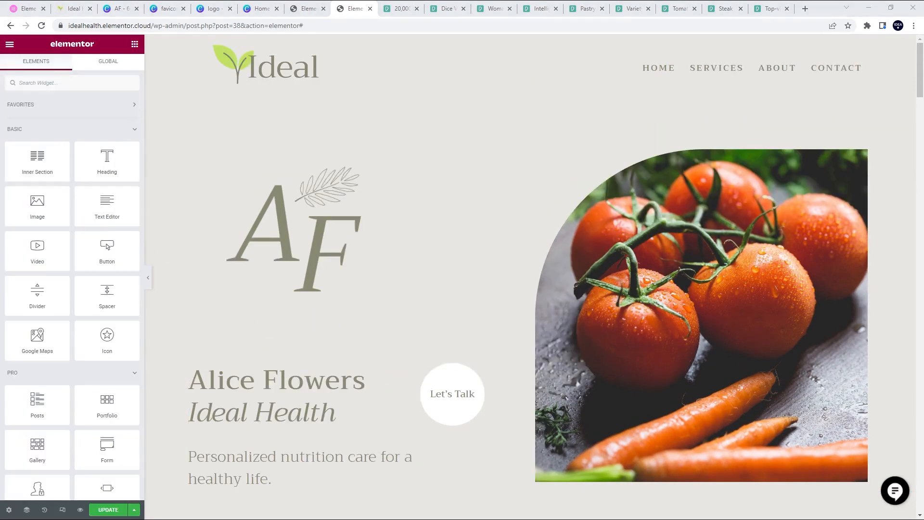
pyautogui.click(635, 212)
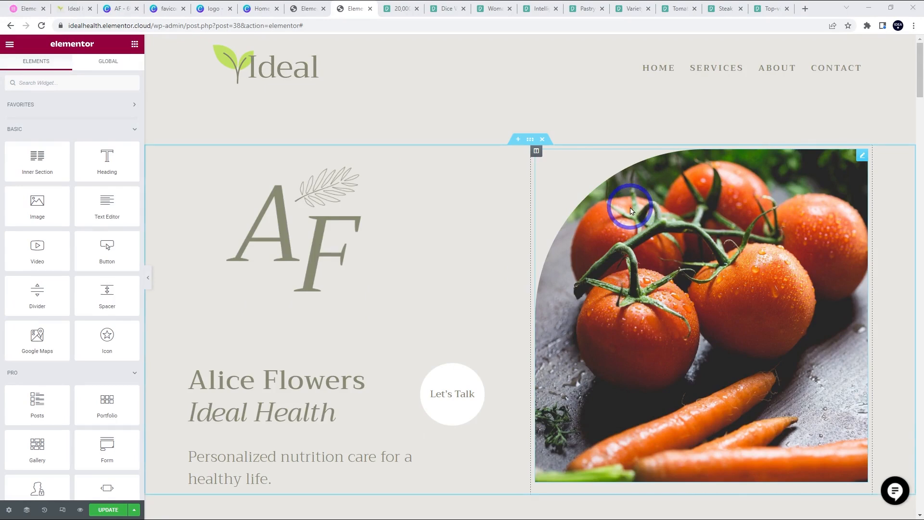
pyautogui.click(451, 123)
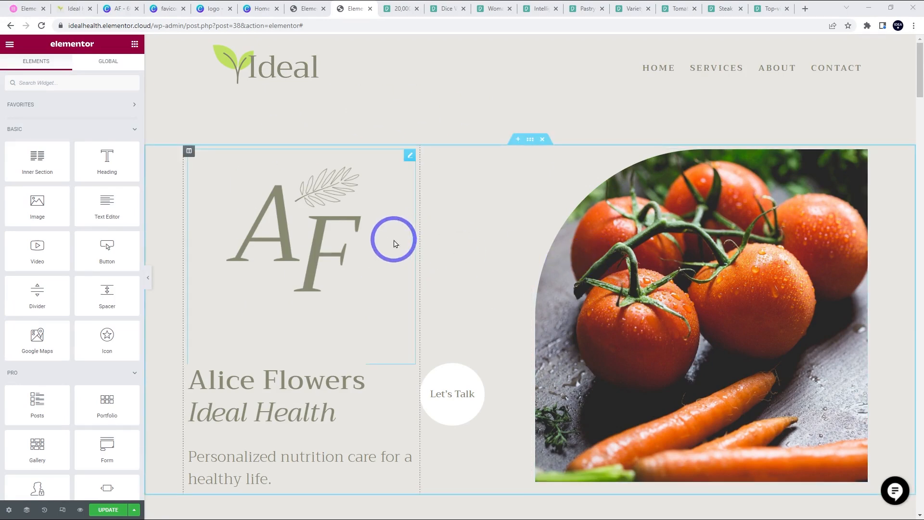
pyautogui.scroll(-3, 315, 284)
pyautogui.scroll(3, 316, 284)
pyautogui.scroll(-8, 315, 287)
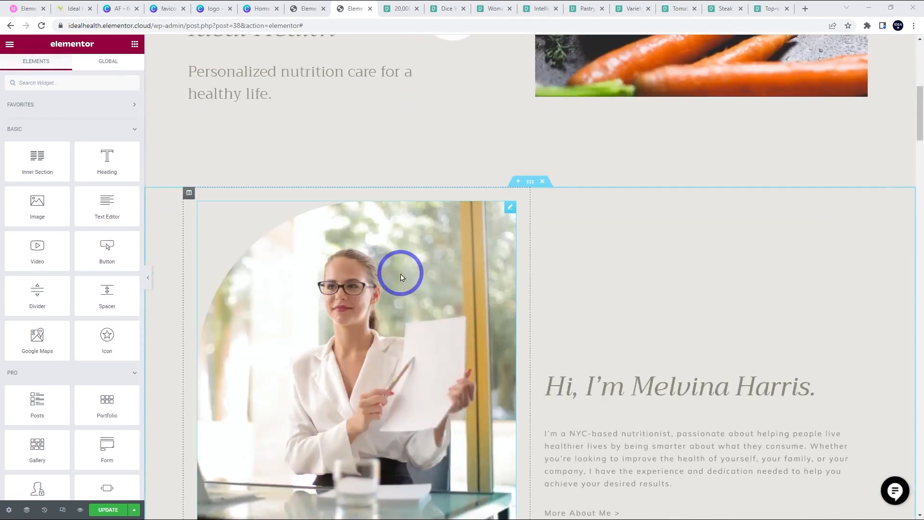
pyautogui.scroll(-4, 29, 309)
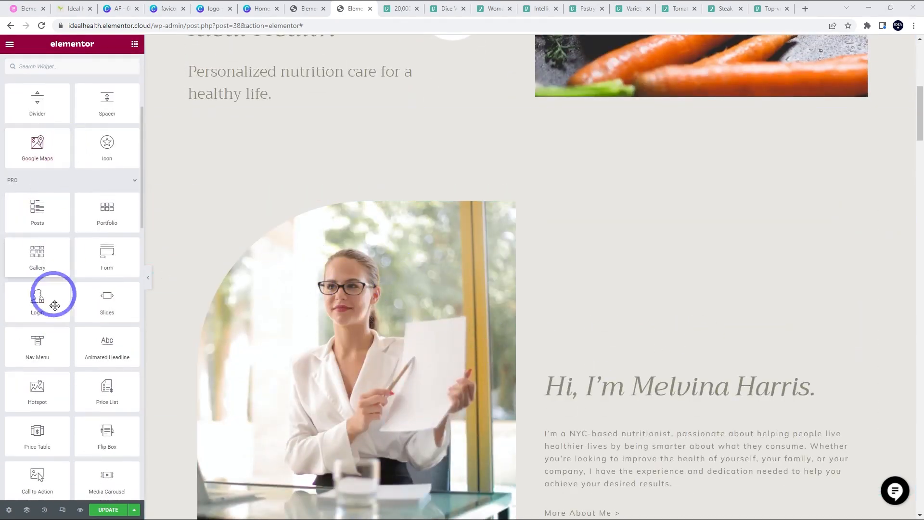
pyautogui.scroll(4, 67, 313)
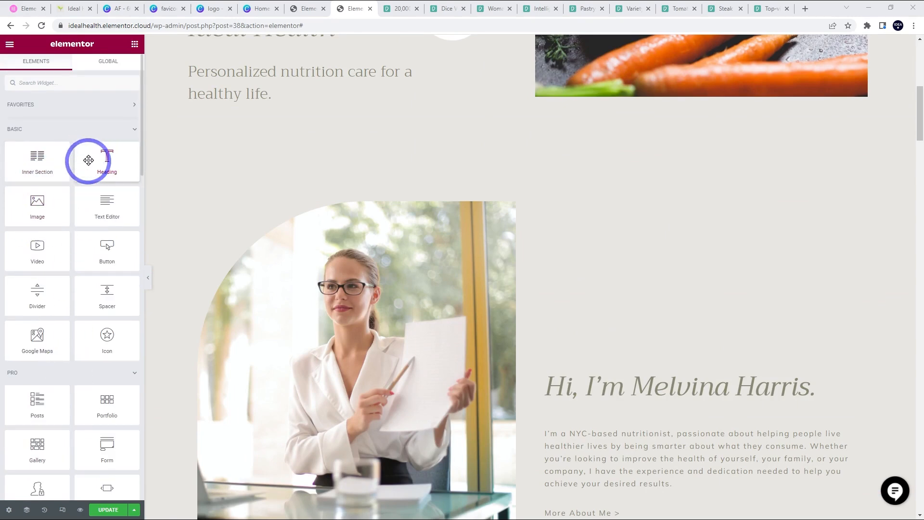
# - Add a test Heading widget below the hero tagline, then delete it
pyautogui.moveTo(103, 183); pyautogui.dragTo(197, 118)
pyautogui.click(329, 122)
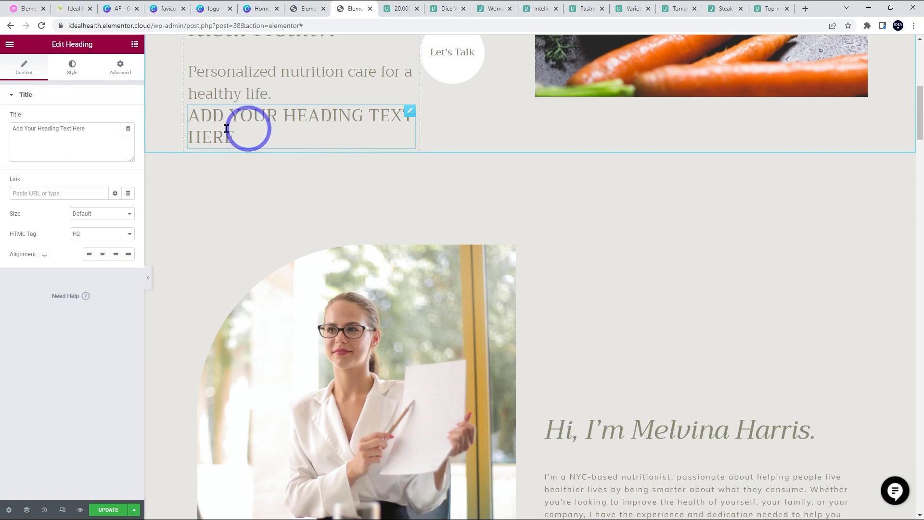
pyautogui.press('Delete')
pyautogui.scroll(3, 395, 207)
pyautogui.scroll(3, 399, 213)
pyautogui.scroll(-15, 398, 207)
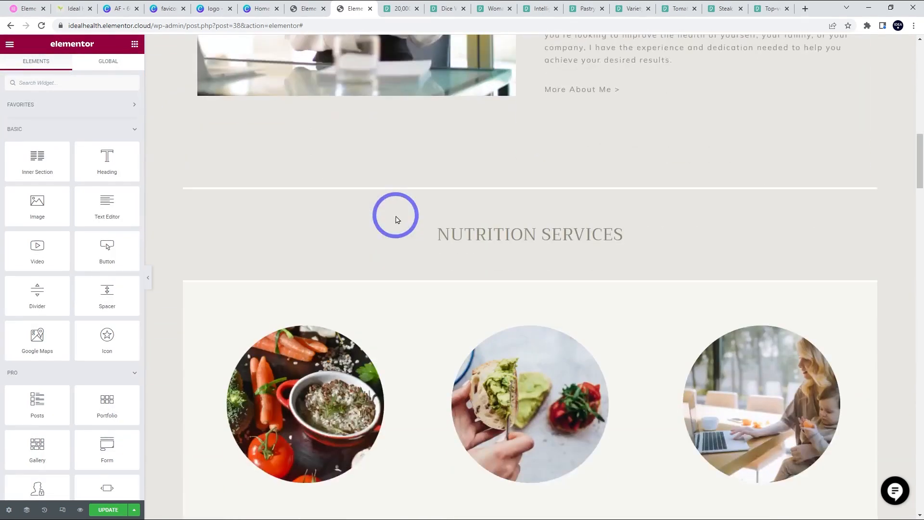
pyautogui.scroll(-3, 397, 220)
pyautogui.scroll(7, 398, 220)
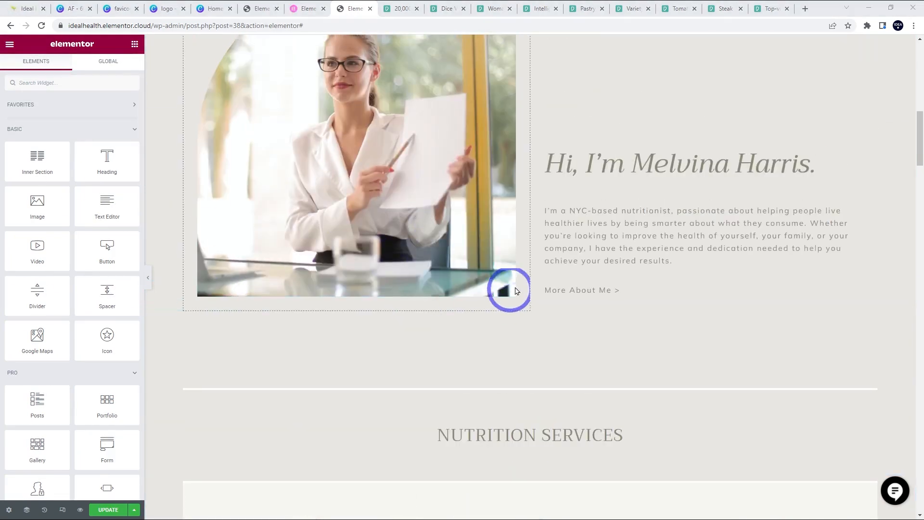
pyautogui.scroll(10, 510, 296)
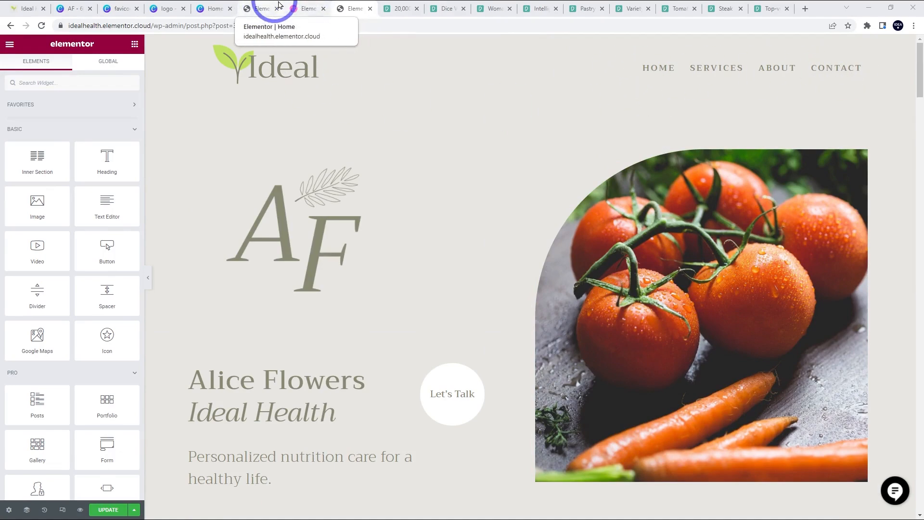
# - Open the WordPress dashboard in a new tab and go to Pages > All Pages
pyautogui.click(262, 7)
pyautogui.click(300, 7)
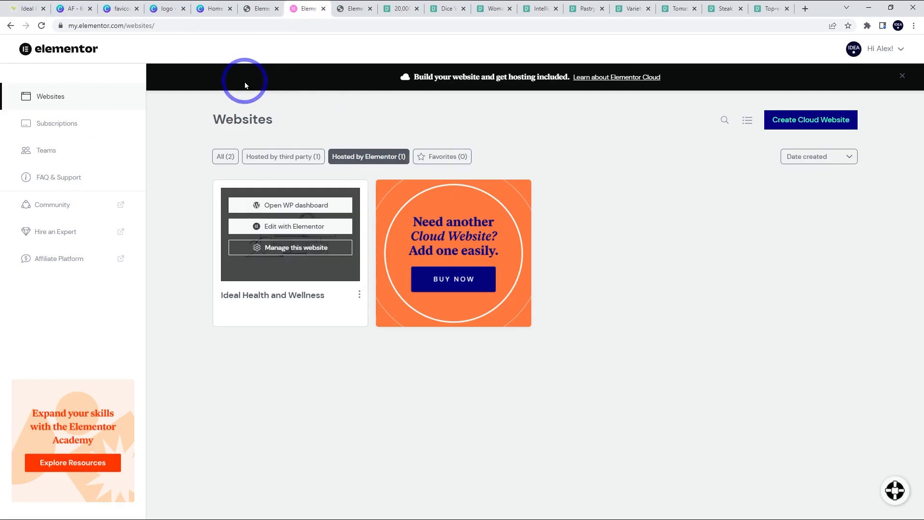
pyautogui.rightClick(272, 207)
pyautogui.click(284, 210)
pyautogui.click(330, 8)
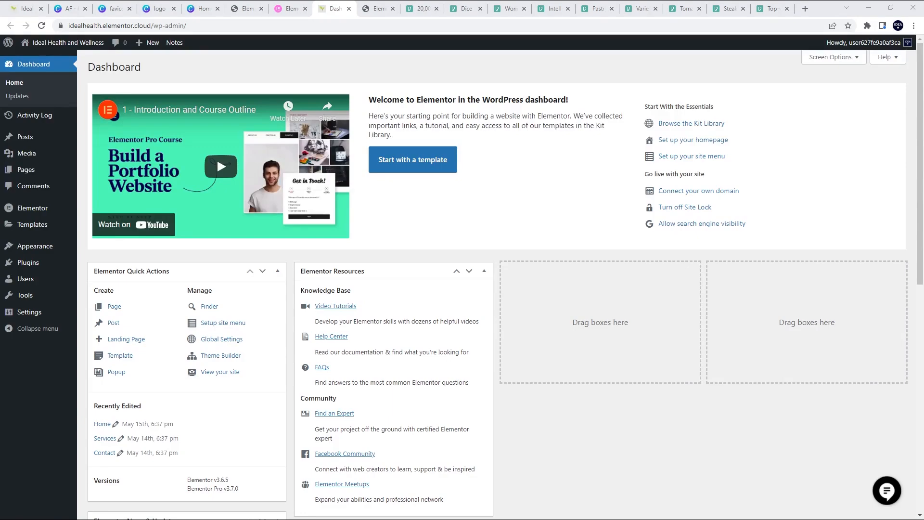
pyautogui.moveTo(48, 171)
pyautogui.click(106, 174)
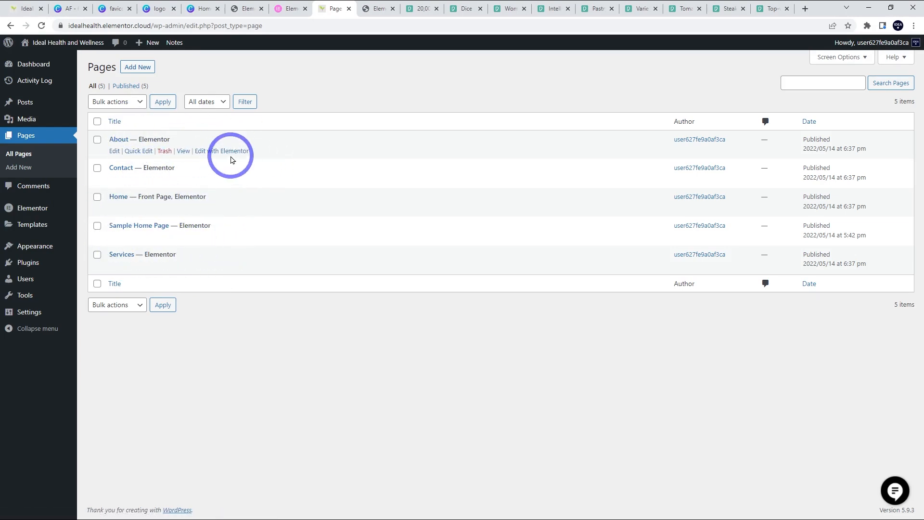
# - Open the About page in Elementor in a new tab, then return to Pages
pyautogui.rightClick(215, 153)
pyautogui.click(217, 157)
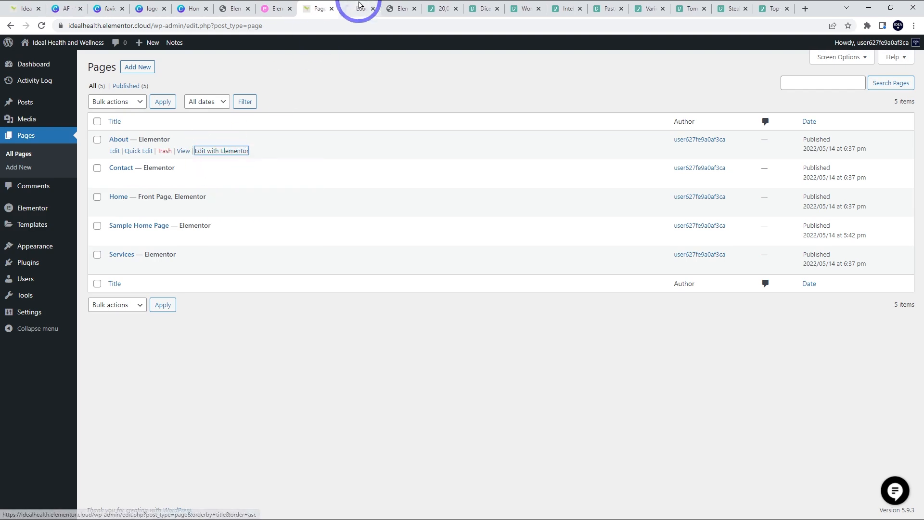
pyautogui.click(359, 8)
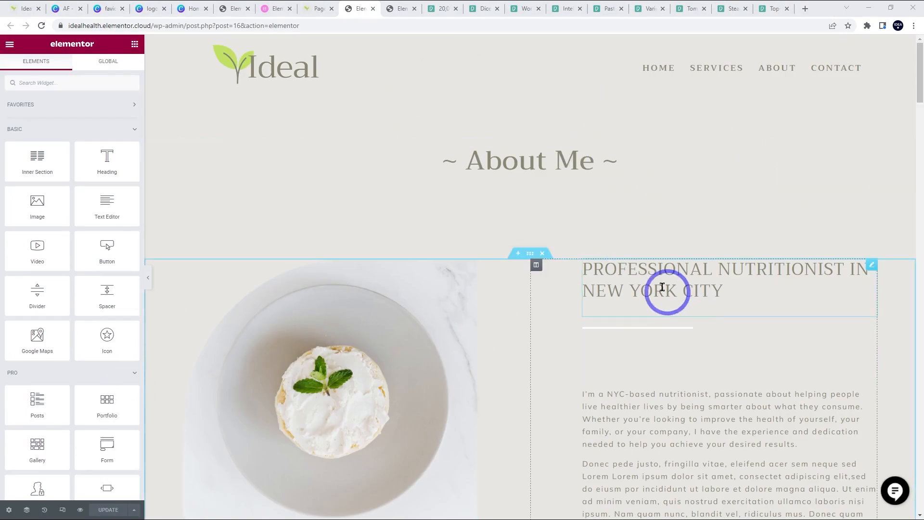
pyautogui.hotkey('ctrl', 'shift', 'Tab')
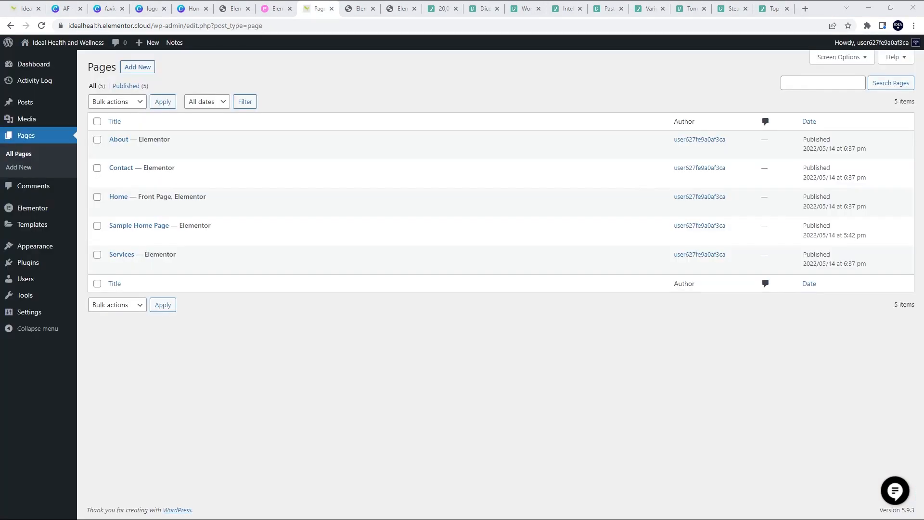
# - Create and publish a new page titled 'Cooking', then edit it with Elementor
pyautogui.click(137, 72)
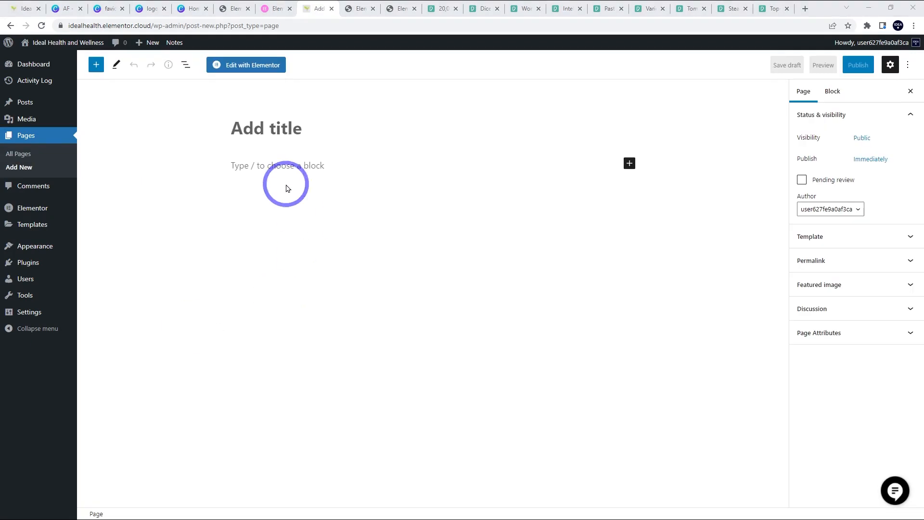
pyautogui.click(269, 129)
pyautogui.write('Cooking')
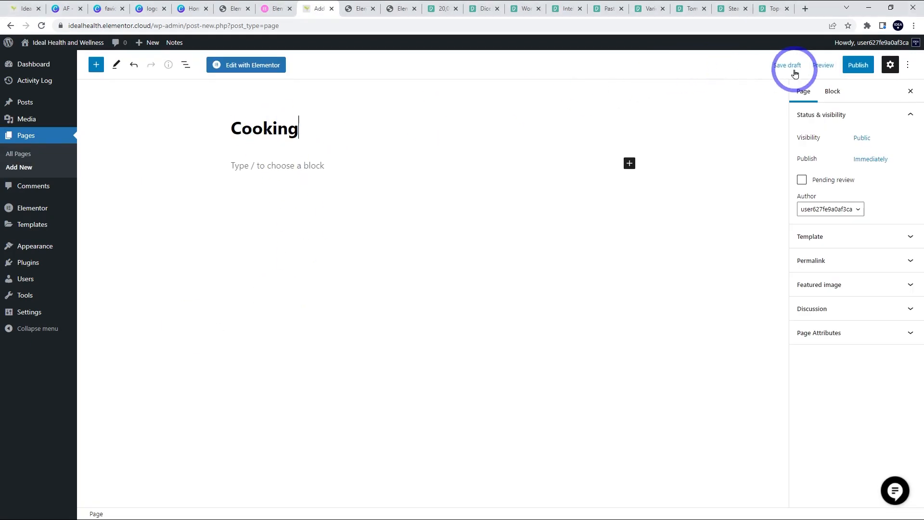
pyautogui.click(858, 65)
pyautogui.click(833, 66)
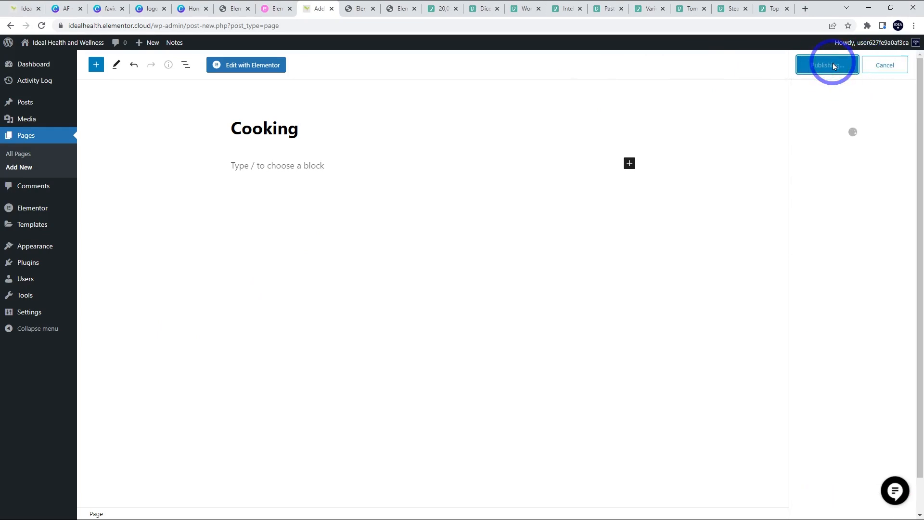
pyautogui.click(229, 65)
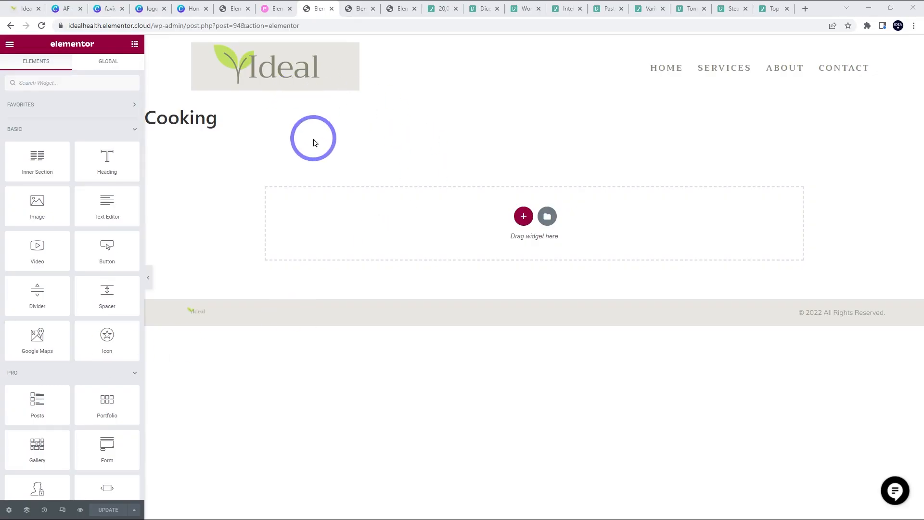
# - Save the About page as a library template named 'about page template'
pyautogui.click(362, 6)
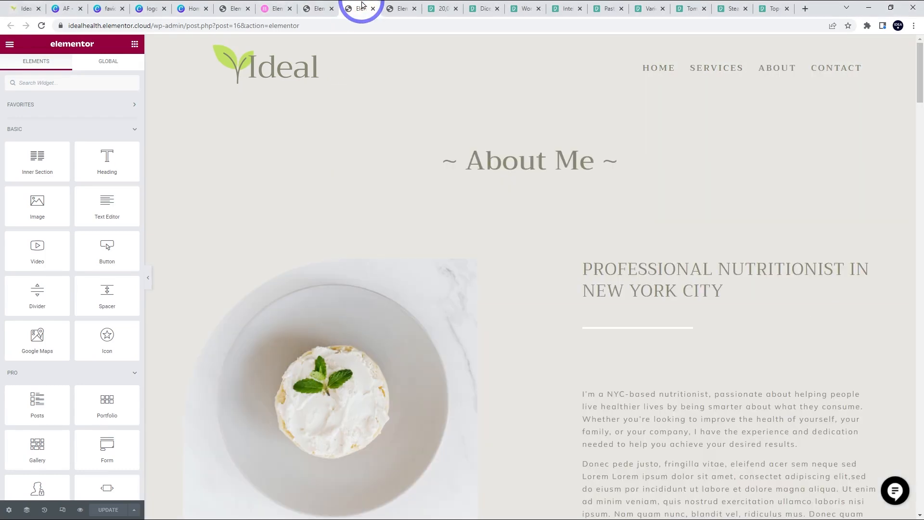
pyautogui.scroll(-7, 511, 289)
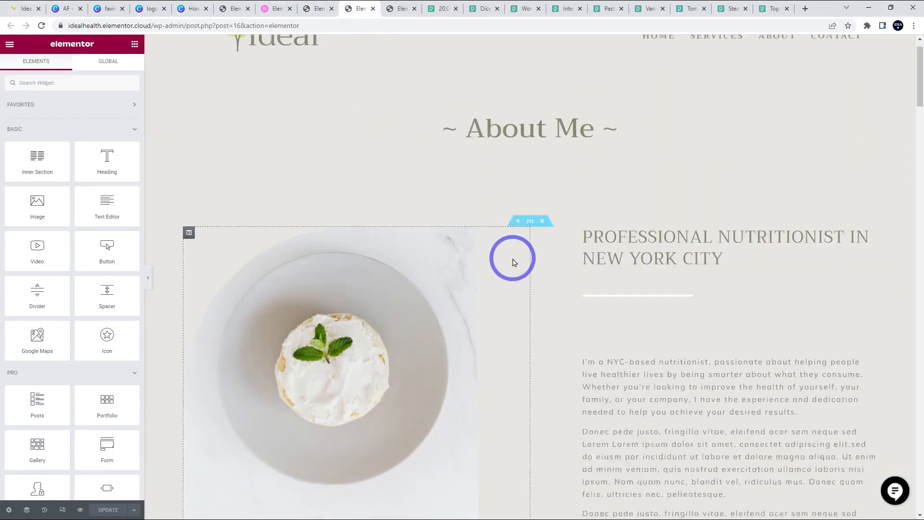
pyautogui.scroll(7, 507, 345)
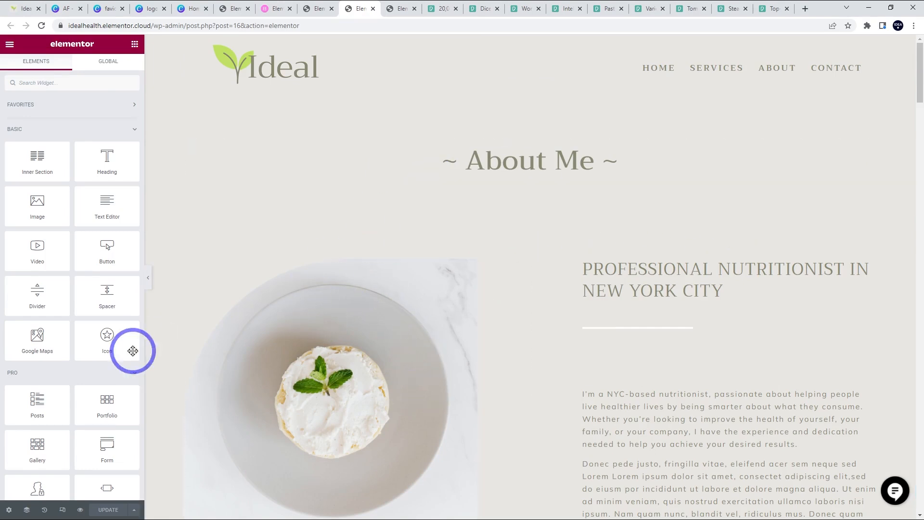
pyautogui.click(135, 512)
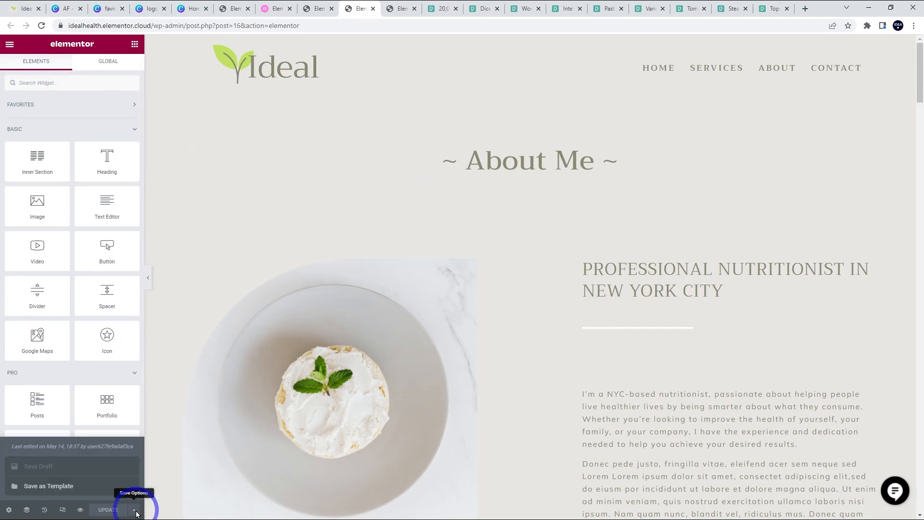
pyautogui.click(57, 488)
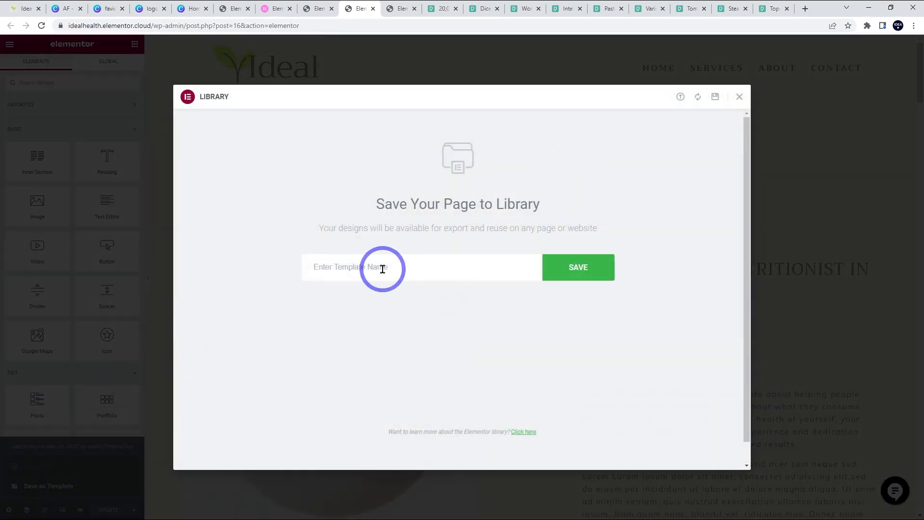
pyautogui.click(398, 258)
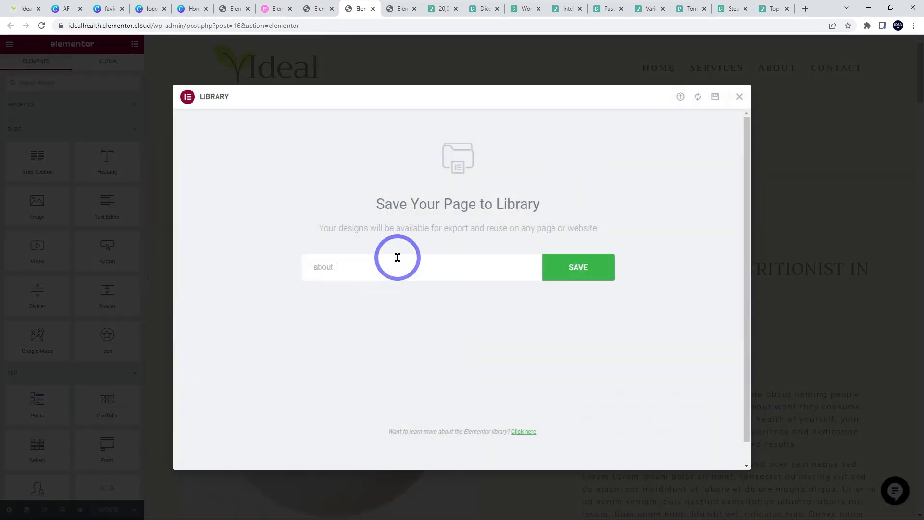
pyautogui.write('about page template')
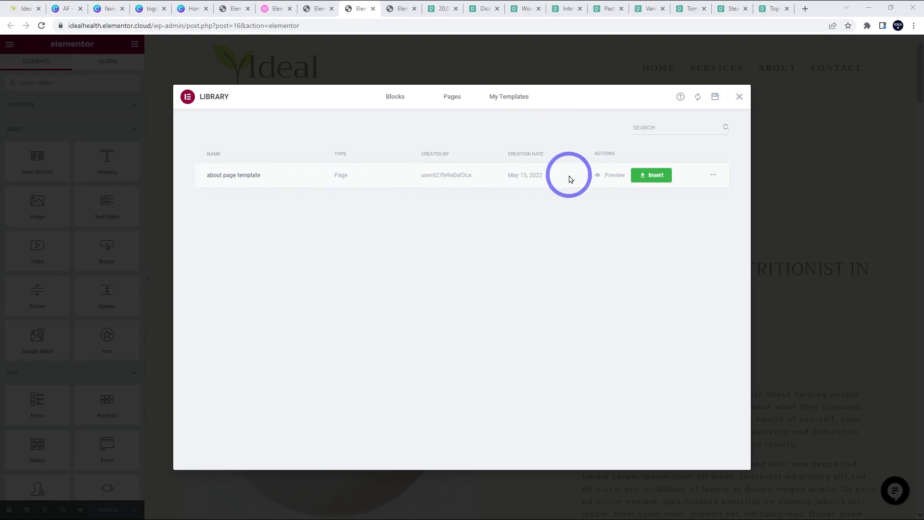
pyautogui.click(311, 9)
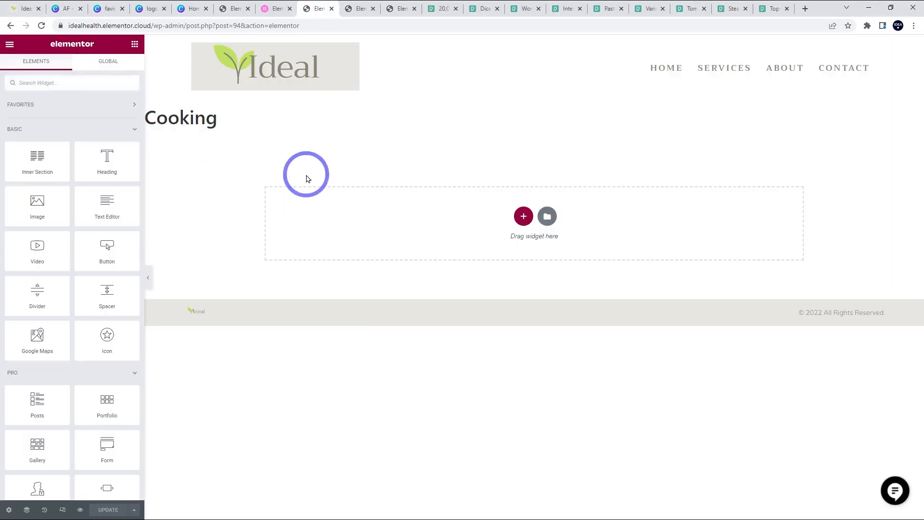
# - Insert the 'about page template' into the Cooking page, including its page settings
pyautogui.click(548, 221)
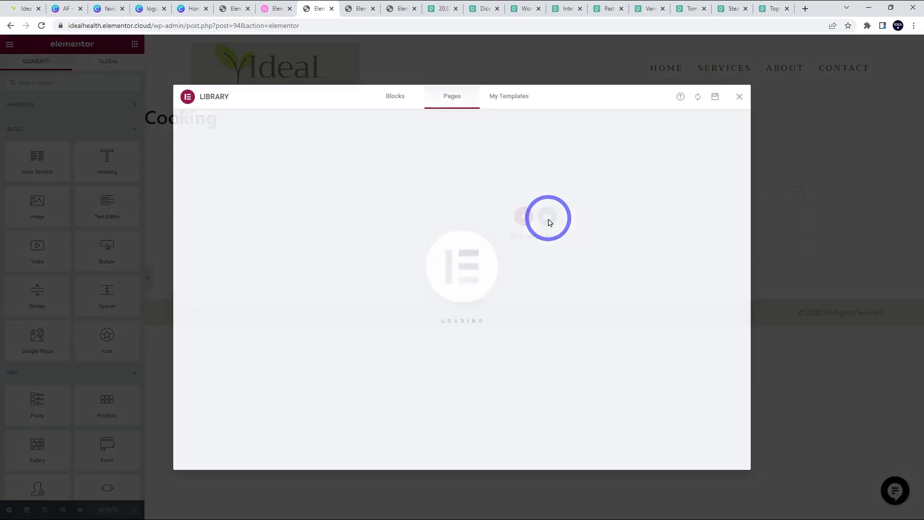
pyautogui.click(507, 102)
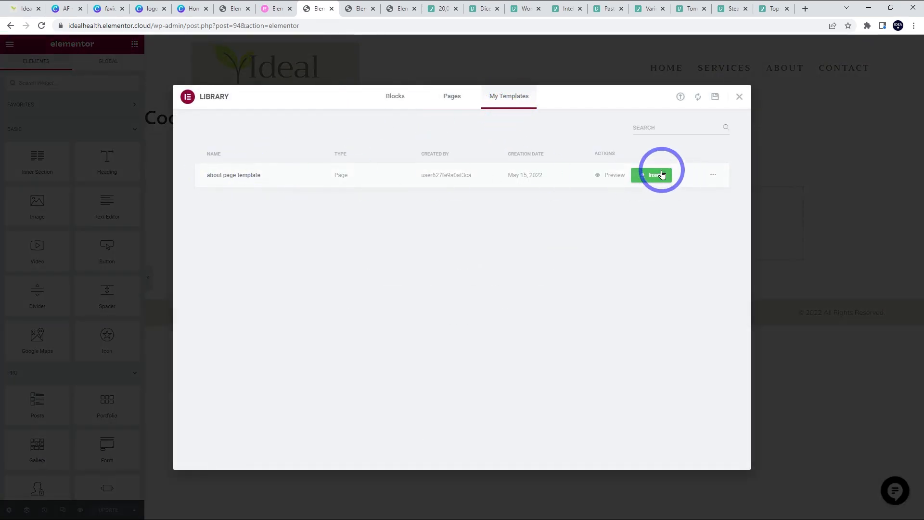
pyautogui.click(656, 175)
pyautogui.click(506, 308)
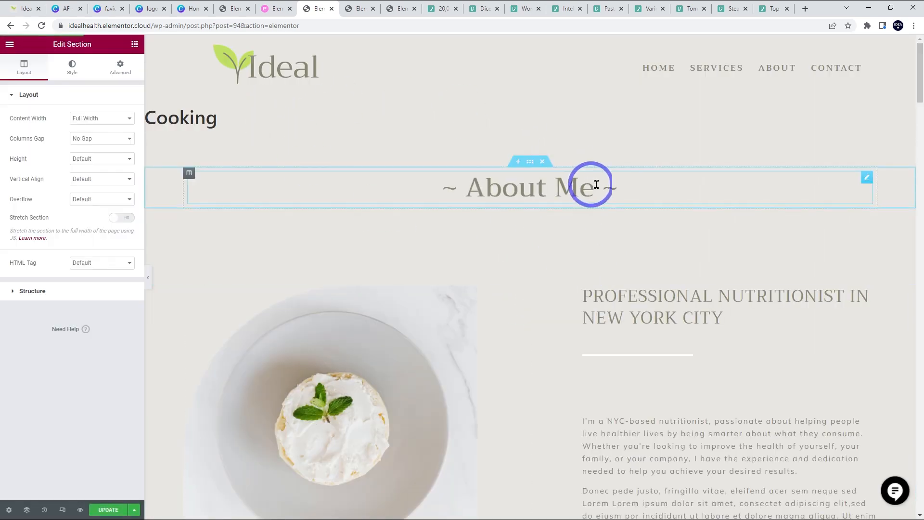
# - Change the '~ About Me ~' heading to '~ Cooking ~' and update the page
pyautogui.click(639, 186)
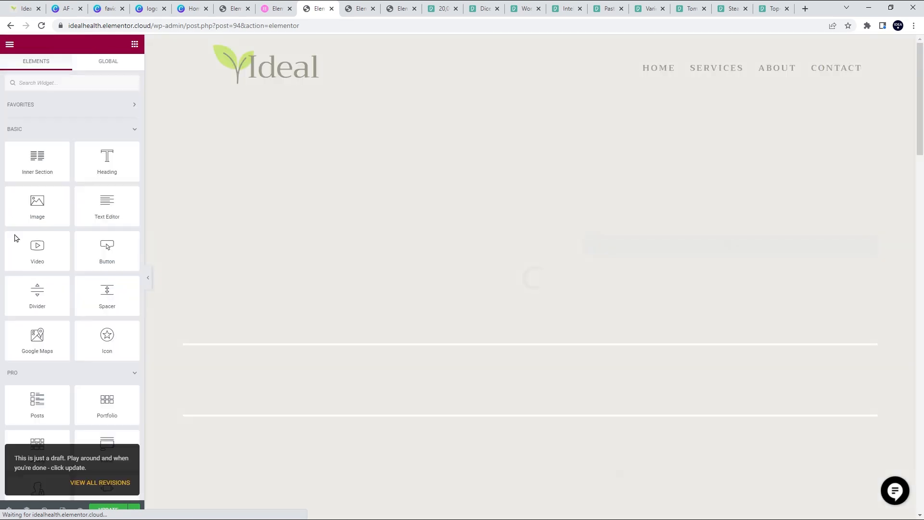
pyautogui.click(557, 163)
pyautogui.moveTo(600, 163); pyautogui.dragTo(475, 163)
pyautogui.write('Cooking ~')
pyautogui.scroll(-3, 677, 324)
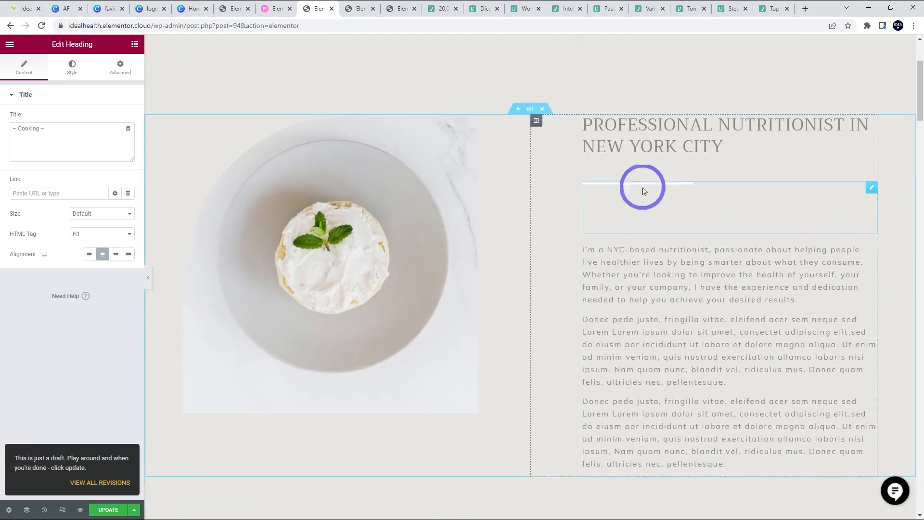
pyautogui.scroll(-6, 364, 240)
pyautogui.scroll(9, 448, 295)
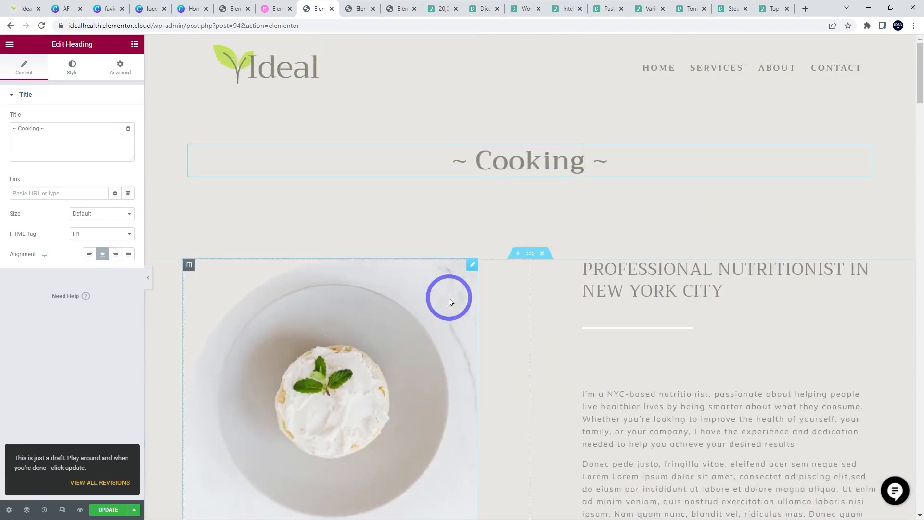
pyautogui.click(108, 510)
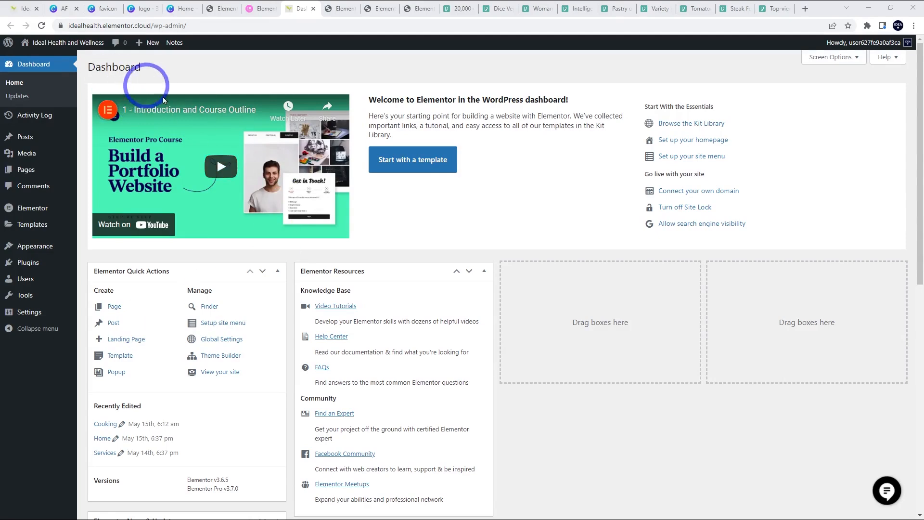
# - Add the Cooking page just below Home in the Primary Menu, remove Services, and save the menu
pyautogui.moveTo(40, 248)
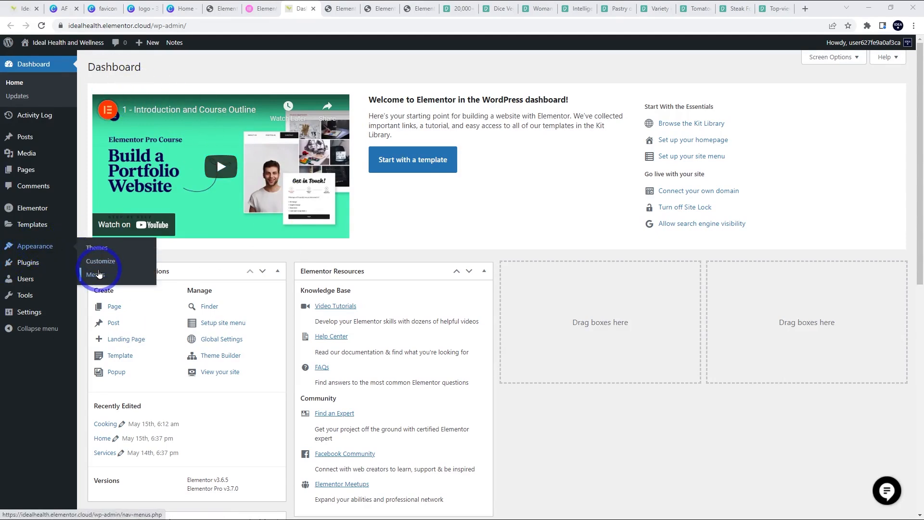
pyautogui.click(96, 275)
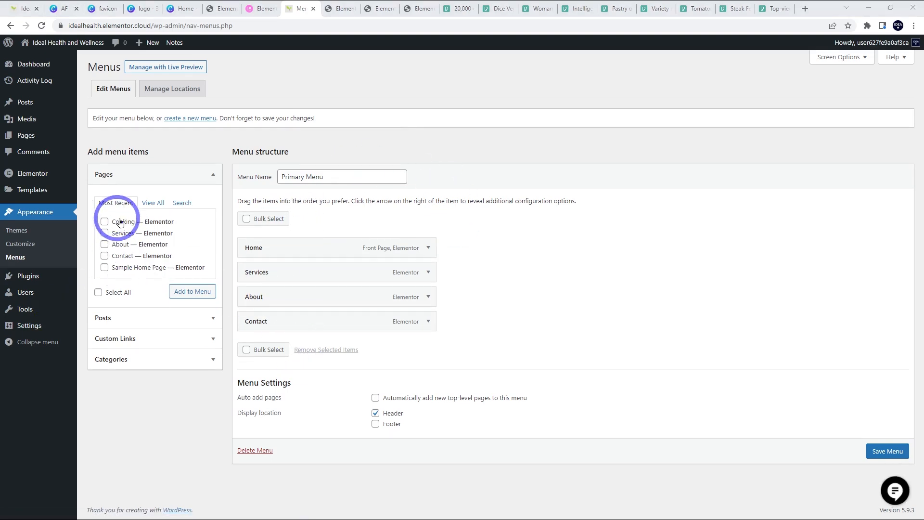
pyautogui.click(105, 222)
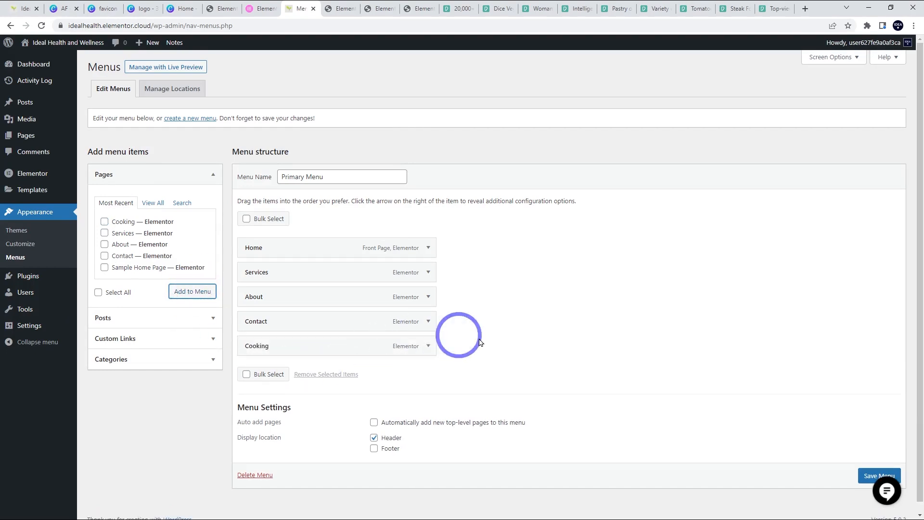
pyautogui.moveTo(283, 349); pyautogui.dragTo(263, 265)
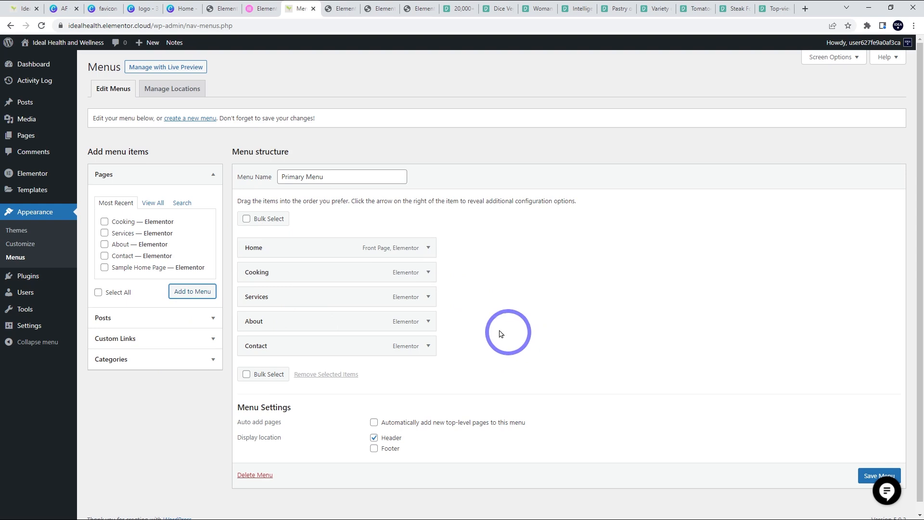
pyautogui.click(428, 297)
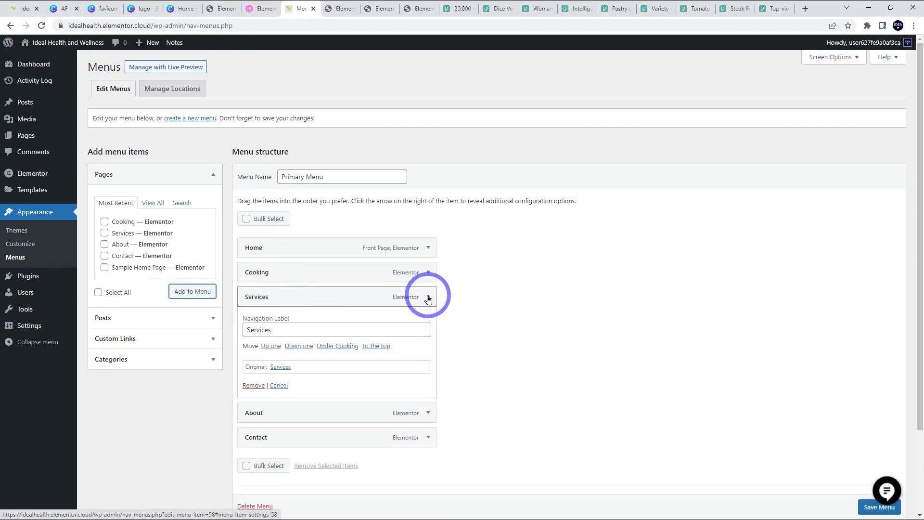
pyautogui.click(253, 386)
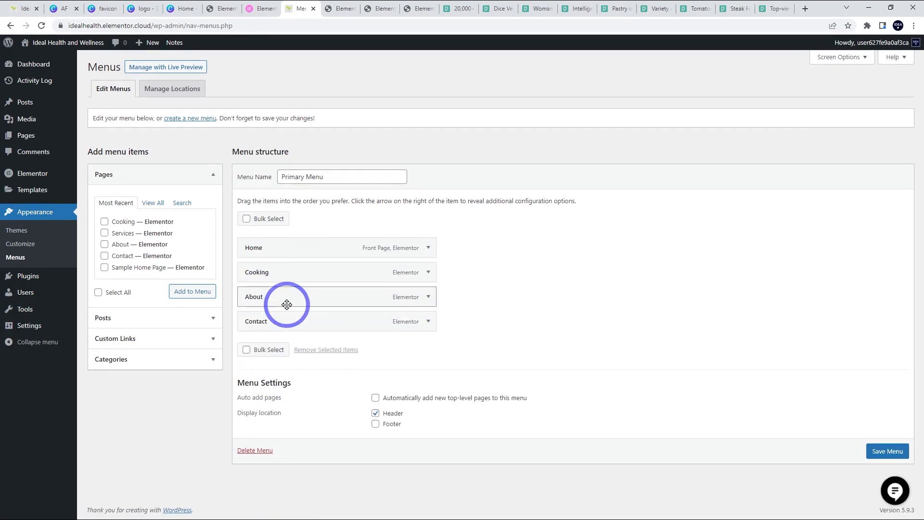
pyautogui.click(896, 460)
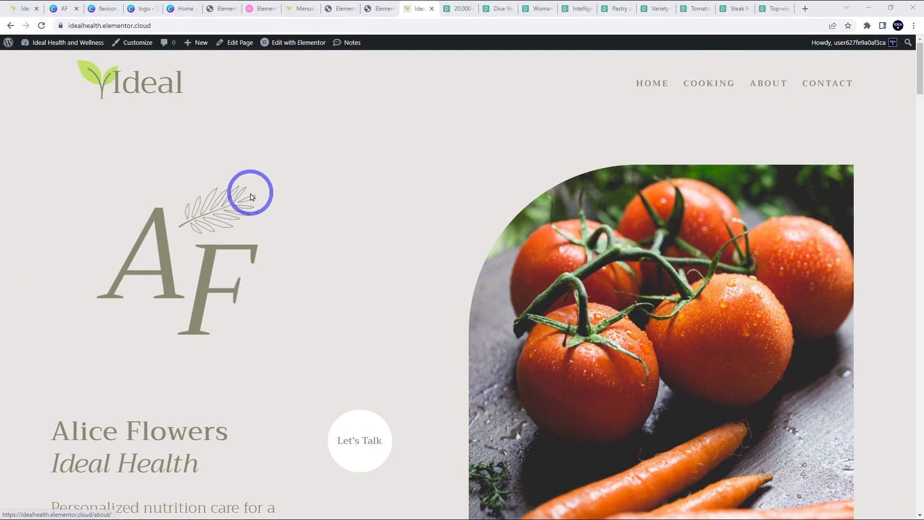
# - Scroll through the live home page to check it from top to bottom
pyautogui.scroll(-4, 562, 213)
pyautogui.scroll(4, 591, 240)
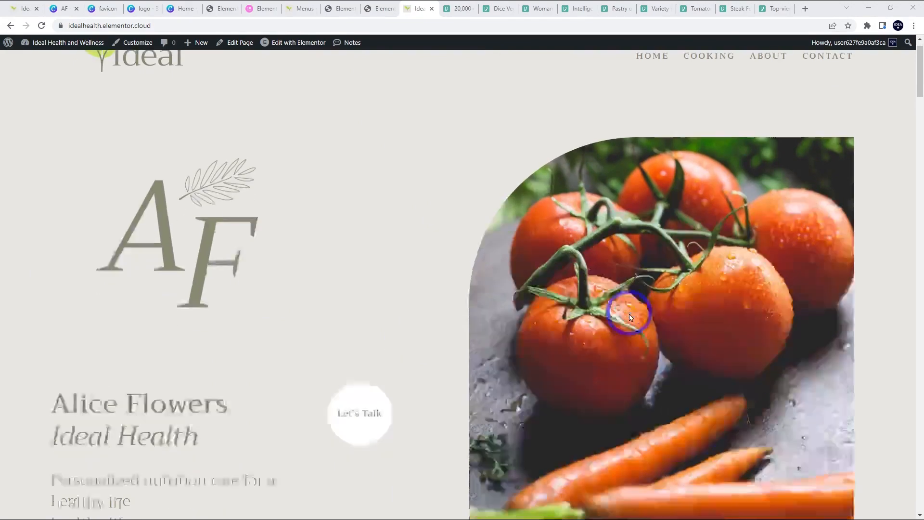
pyautogui.scroll(-10, 700, 286)
pyautogui.scroll(-5, 296, 229)
pyautogui.scroll(3, 220, 209)
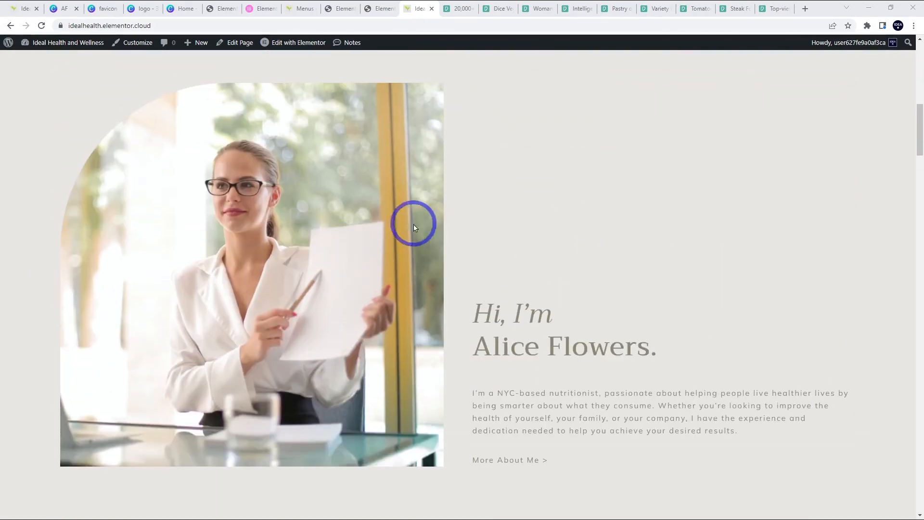
pyautogui.scroll(-16, 437, 330)
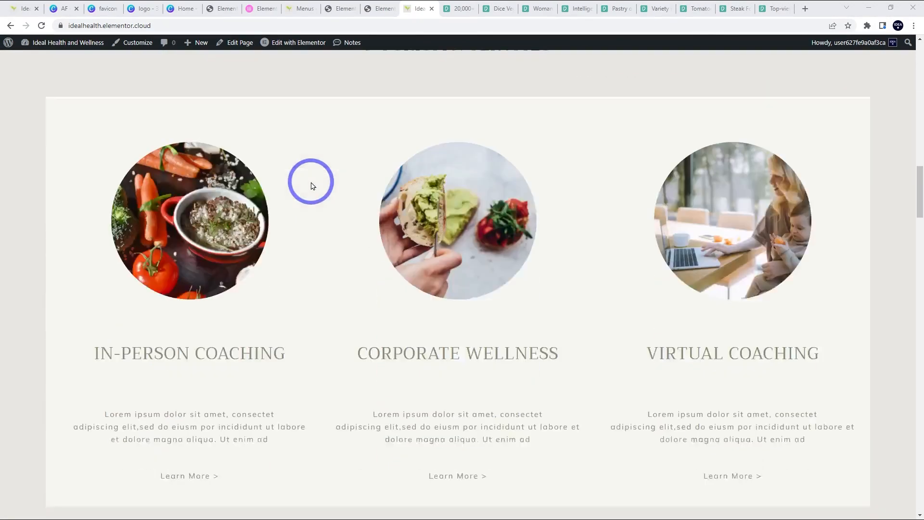
pyautogui.scroll(-20, 424, 207)
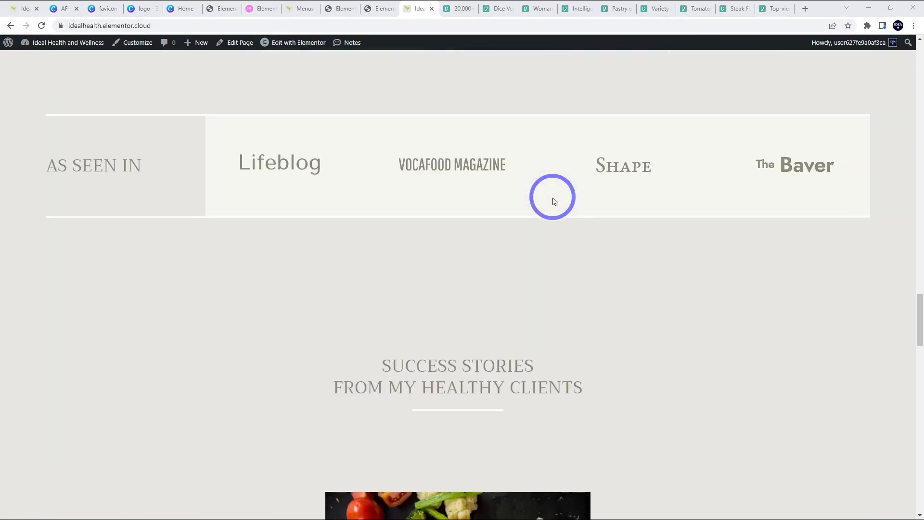
pyautogui.scroll(-11, 552, 202)
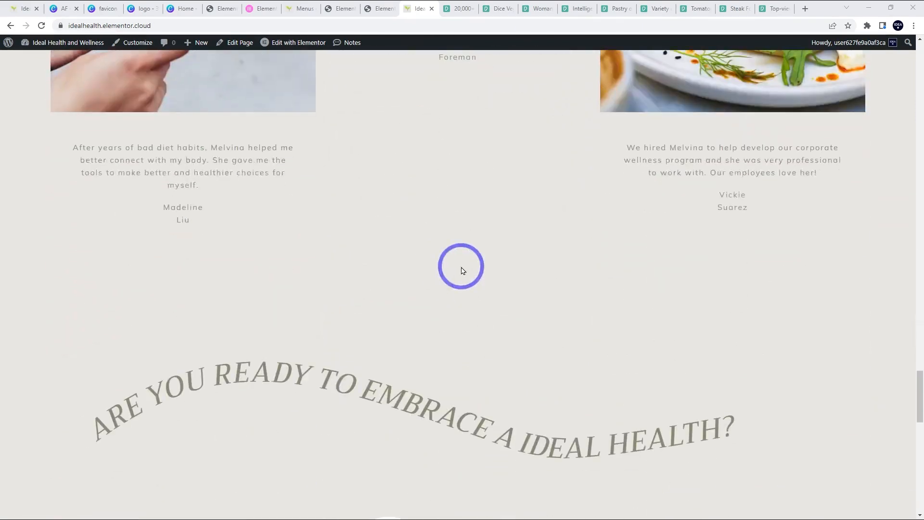
pyautogui.scroll(20, 461, 270)
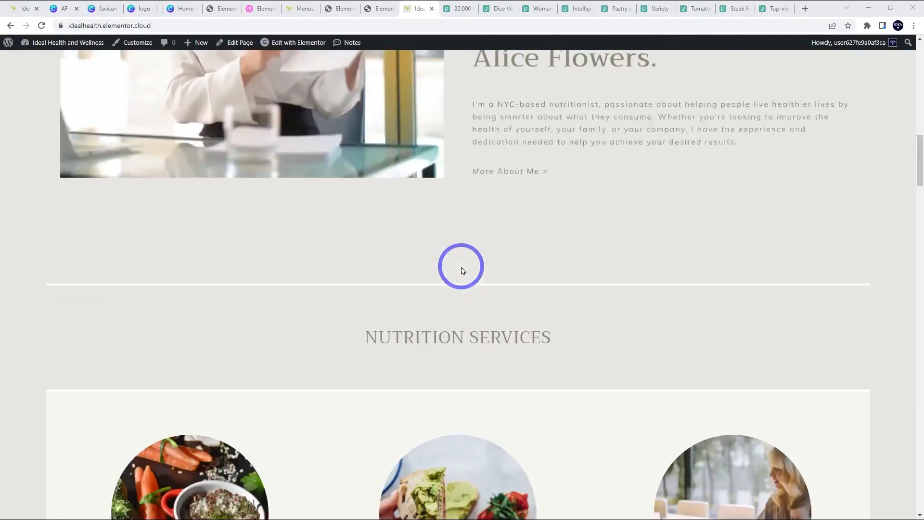
pyautogui.scroll(10, 461, 270)
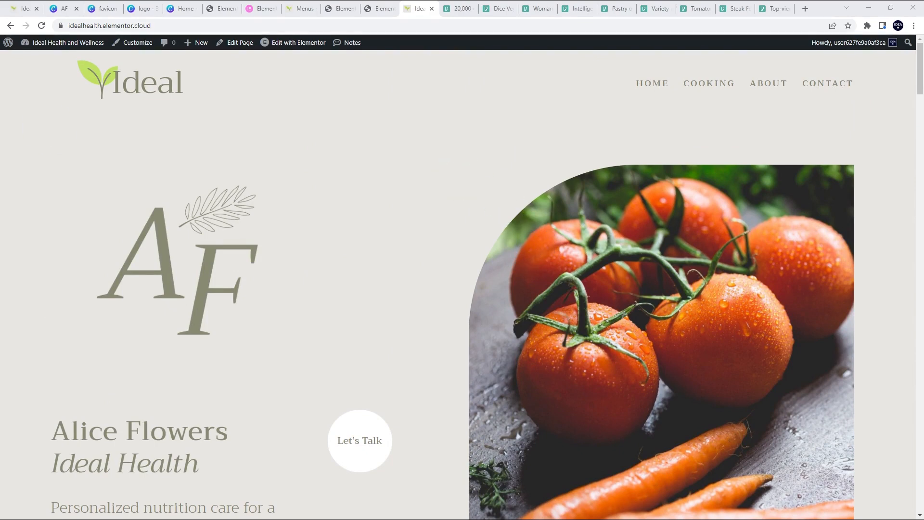
# - Glance at the Elementor editor's widget list, then return to the Elementor Websites dashboard
pyautogui.click(372, 4)
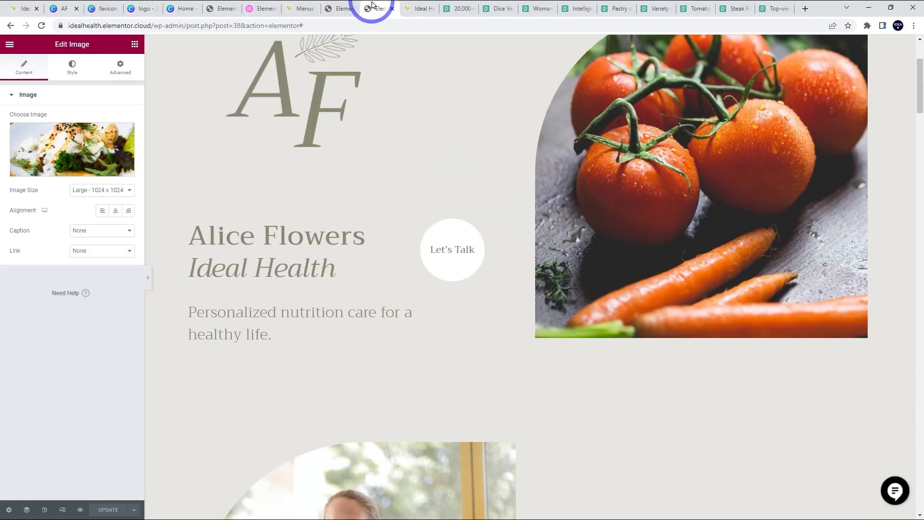
pyautogui.click(134, 44)
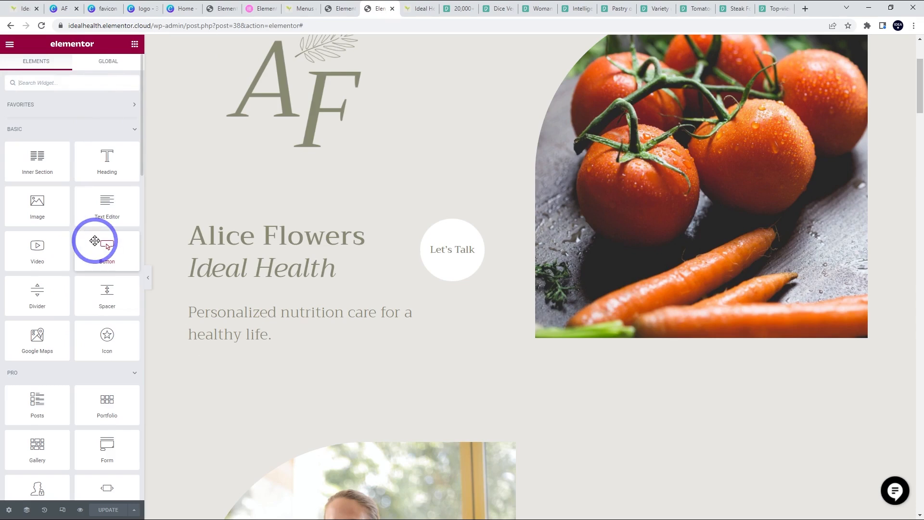
pyautogui.scroll(3, 376, 287)
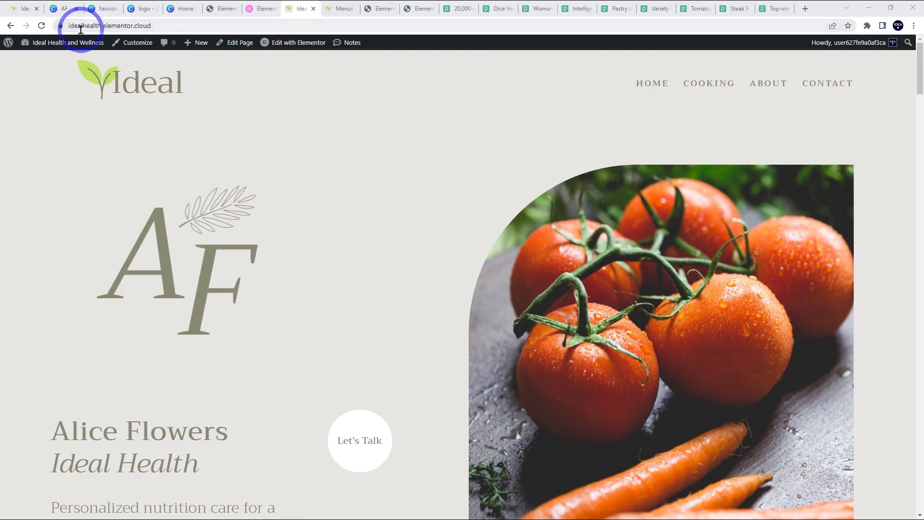
pyautogui.click(258, 8)
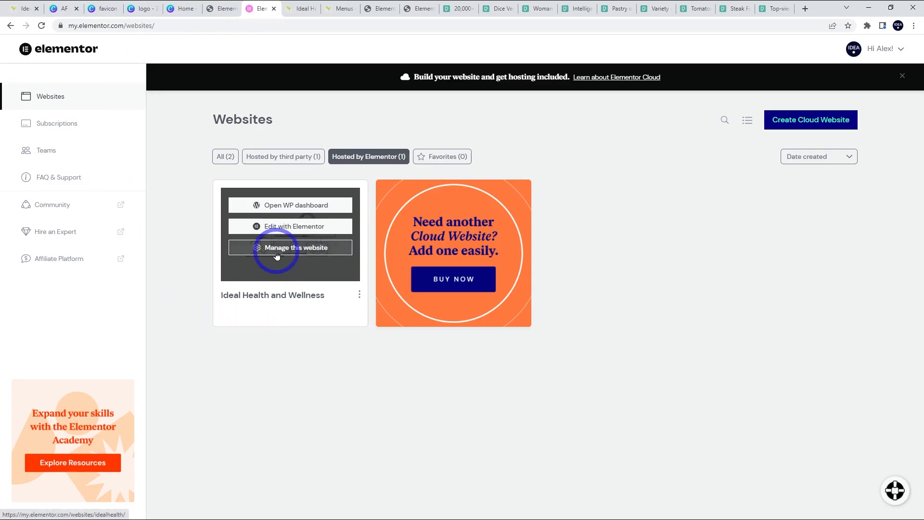
# - Manage Ideal Health and Wellness and view the custom-domain A record 162.159.137.9, then go to Namecheap's ideaspot.site page
pyautogui.click(243, 247)
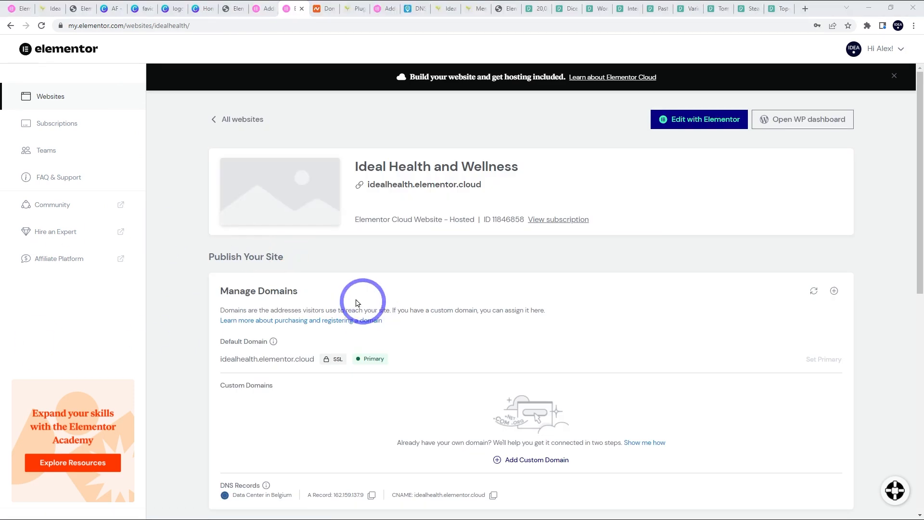
pyautogui.click(835, 291)
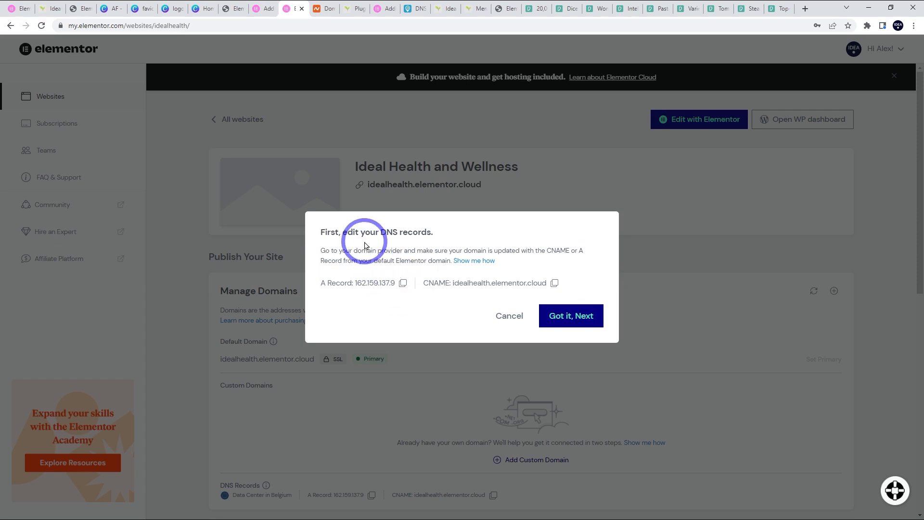
pyautogui.click(320, 9)
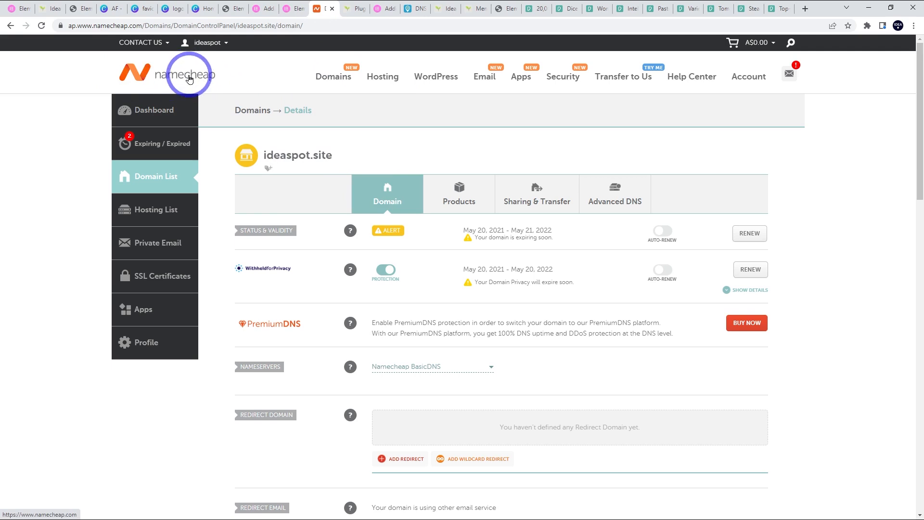
# - In Advanced DNS, add an A record with host @ pointing to 162.159.137.9
pyautogui.click(623, 201)
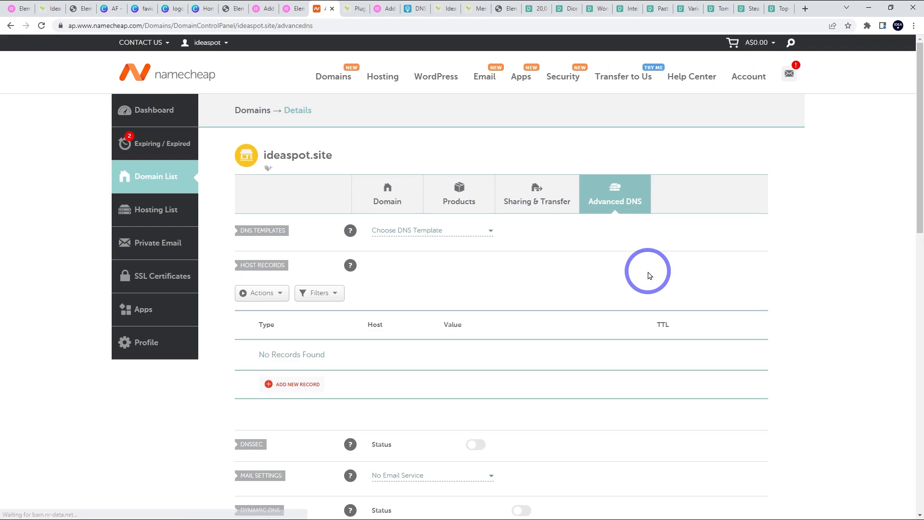
pyautogui.click(290, 384)
pyautogui.scroll(-4, 292, 337)
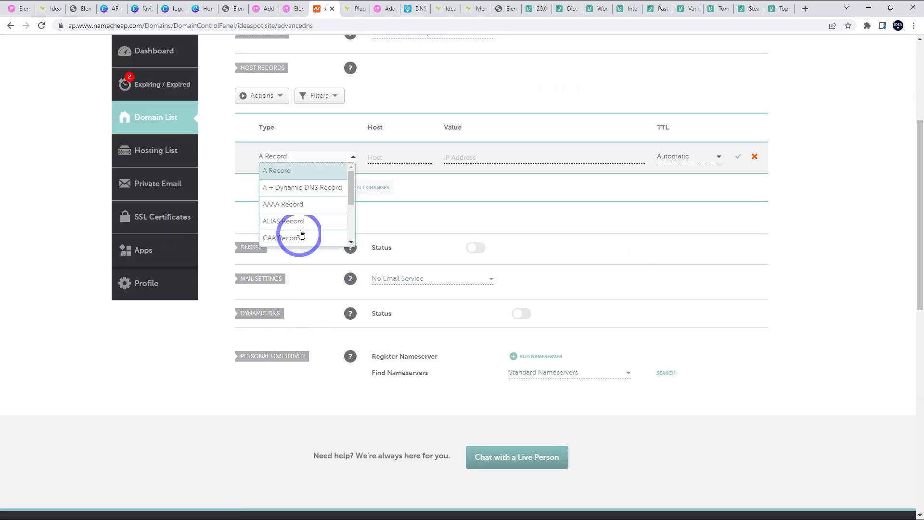
pyautogui.click(288, 172)
pyautogui.click(391, 158)
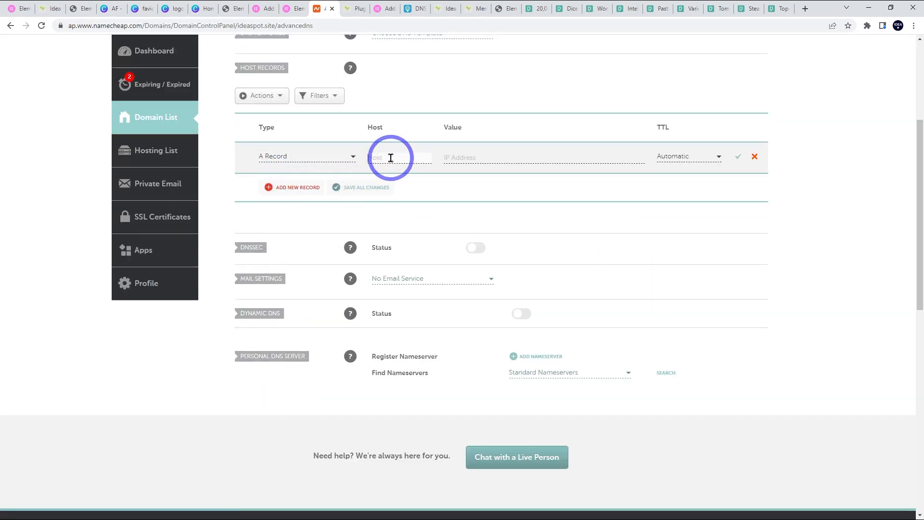
pyautogui.write('@')
pyautogui.click(472, 157)
pyautogui.write('162.159.137.9')
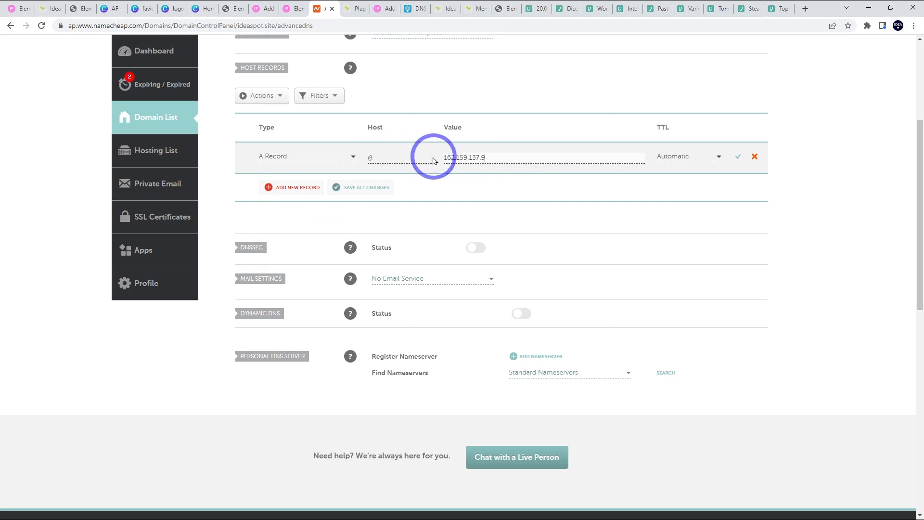
pyautogui.click(476, 156)
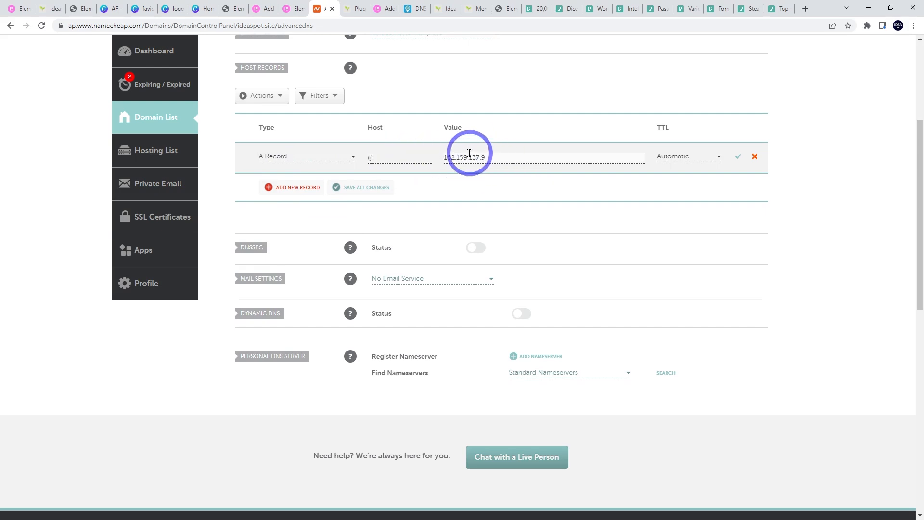
pyautogui.click(292, 8)
pyautogui.click(317, 10)
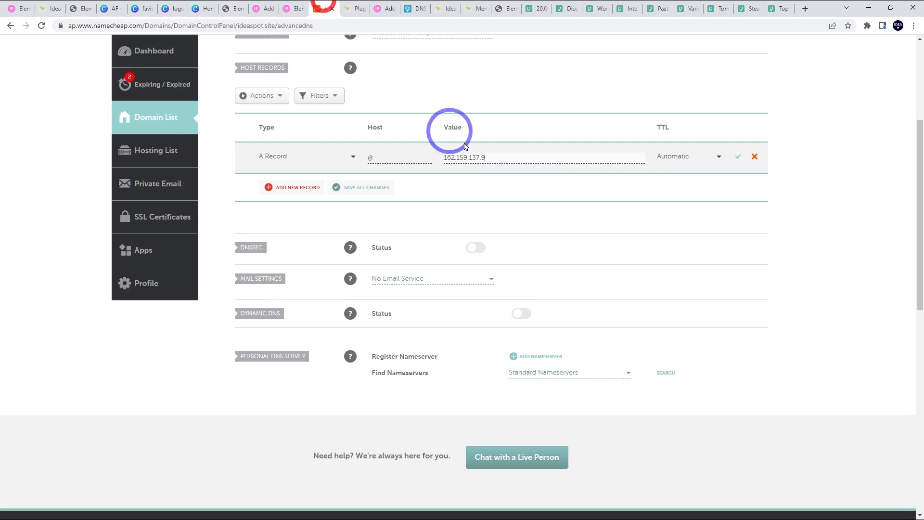
pyautogui.click(739, 158)
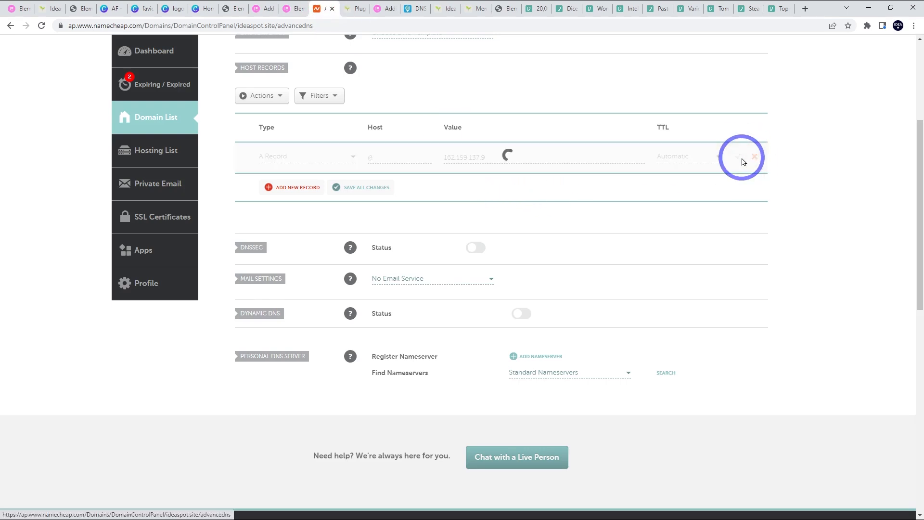
# - Add a CNAME record with host www pointing to ideaspot.site
pyautogui.click(281, 187)
pyautogui.scroll(-2, 299, 227)
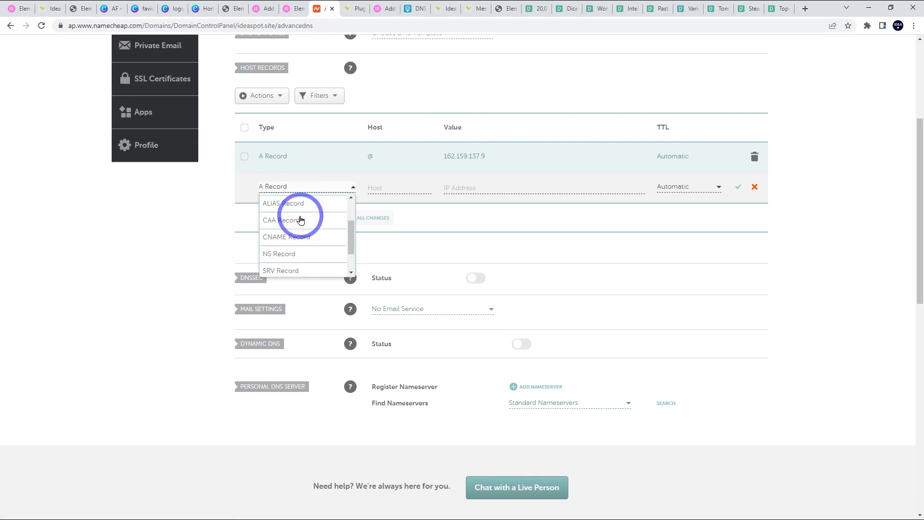
pyautogui.click(299, 236)
pyautogui.write('www')
pyautogui.click(469, 187)
pyautogui.click(507, 212)
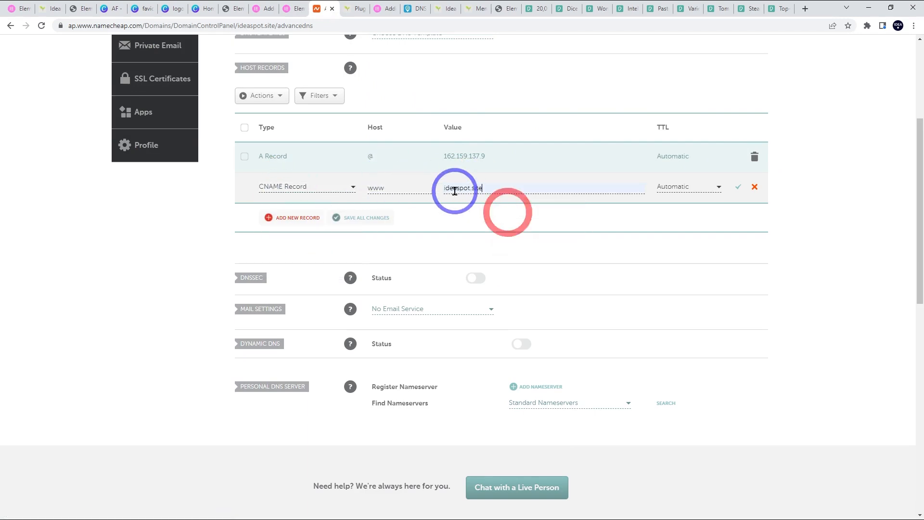
pyautogui.click(736, 187)
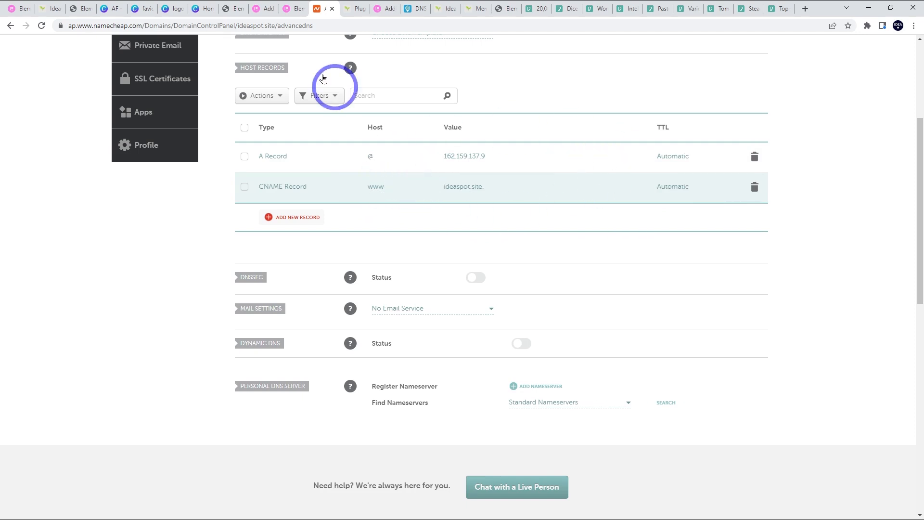
pyautogui.click(290, 7)
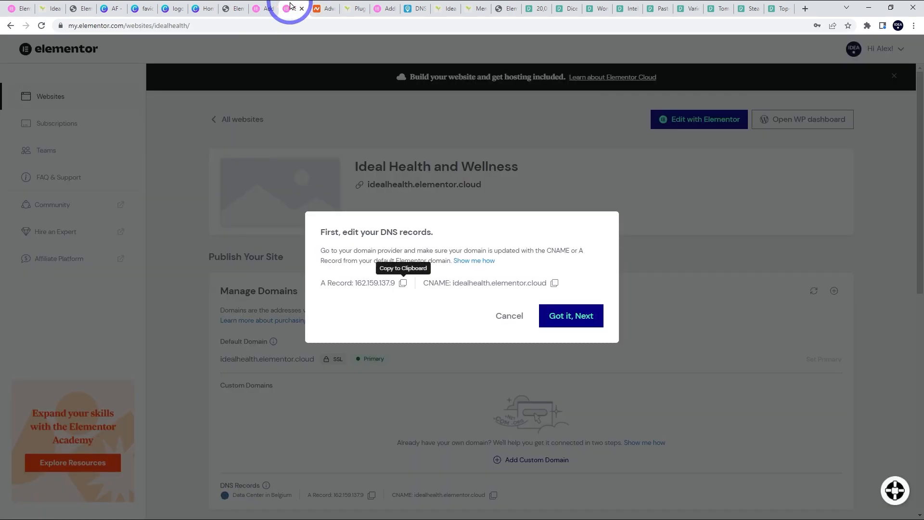
# - Confirm the DNS is updated and add ideaspot.site as the custom domain
pyautogui.click(563, 315)
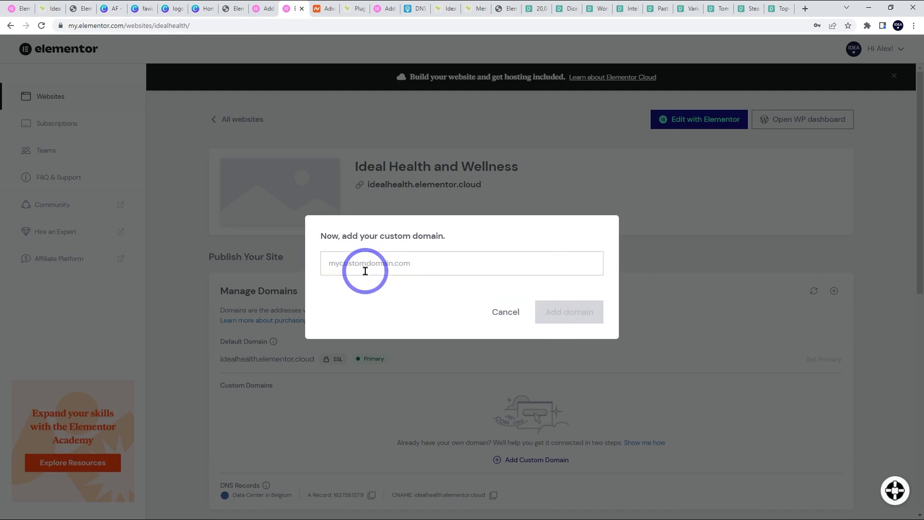
pyautogui.click(387, 309)
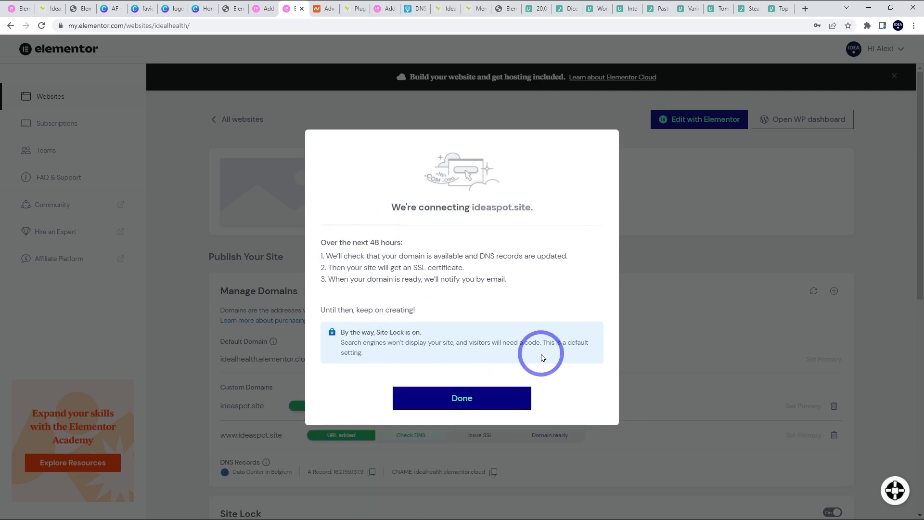
# - Dismiss the domain confirmation and unlock the site so it is publicly visible
pyautogui.click(451, 399)
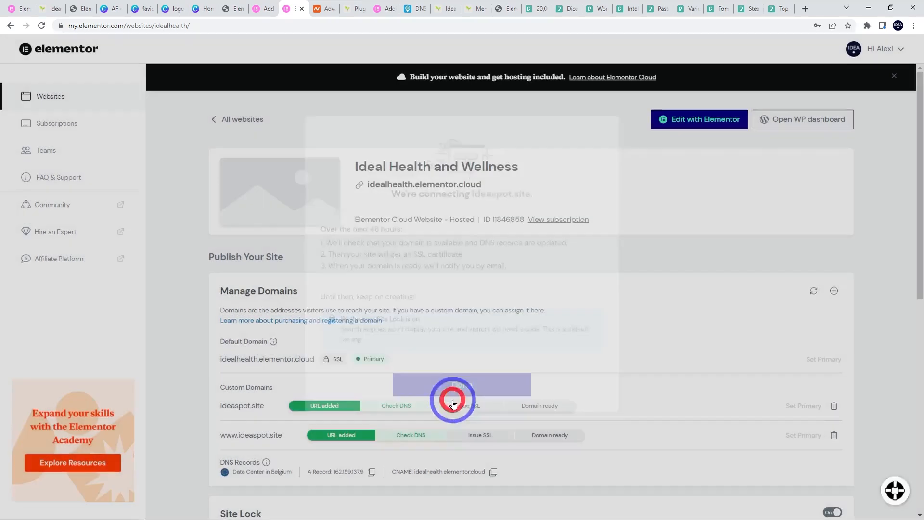
pyautogui.scroll(-4, 522, 336)
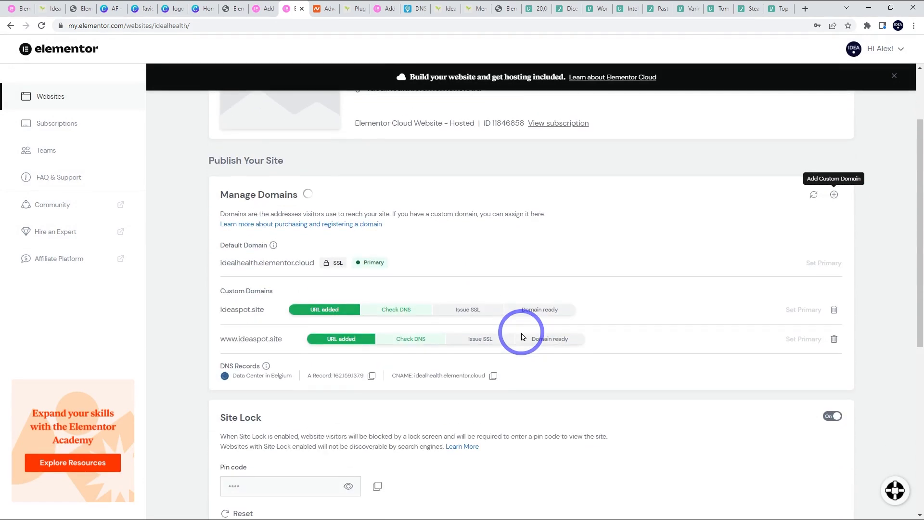
pyautogui.click(832, 320)
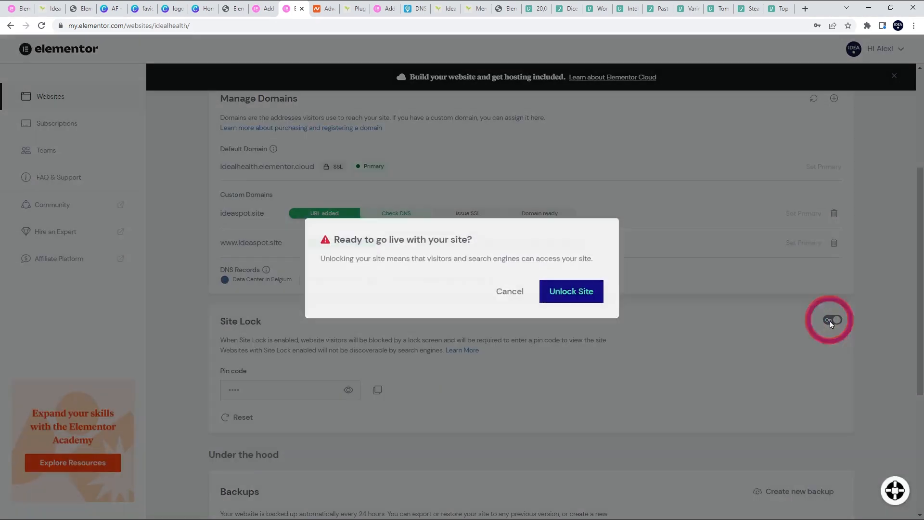
pyautogui.click(587, 312)
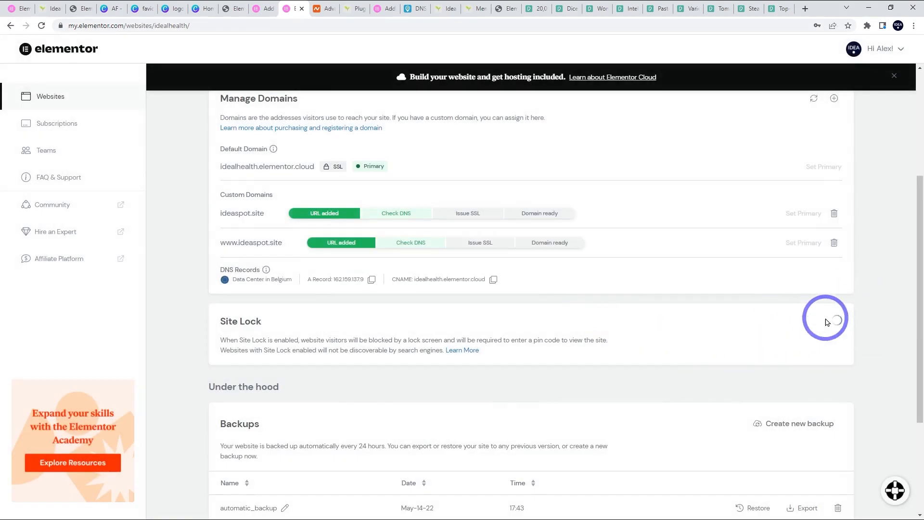
pyautogui.scroll(2, 842, 340)
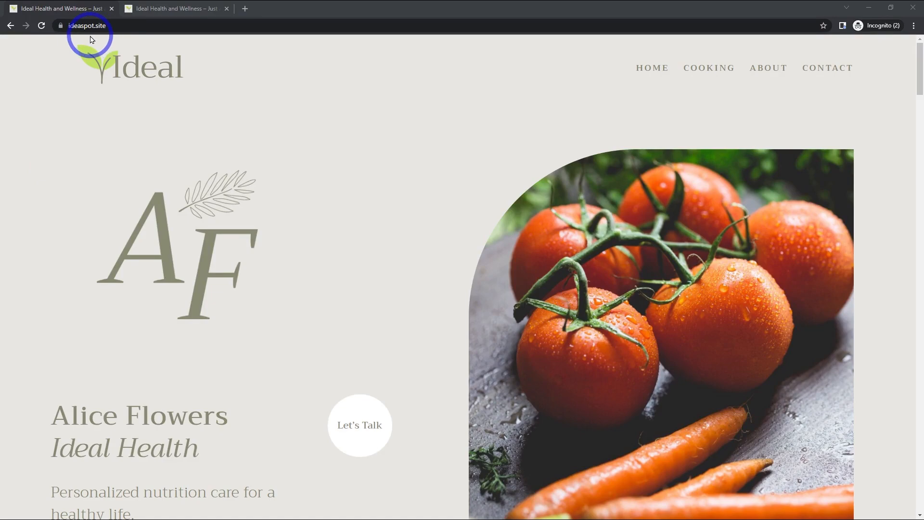
# - Reload the live ideaspot.site homepage and scroll through it
pyautogui.scroll(-5, 297, 268)
pyautogui.click(89, 77)
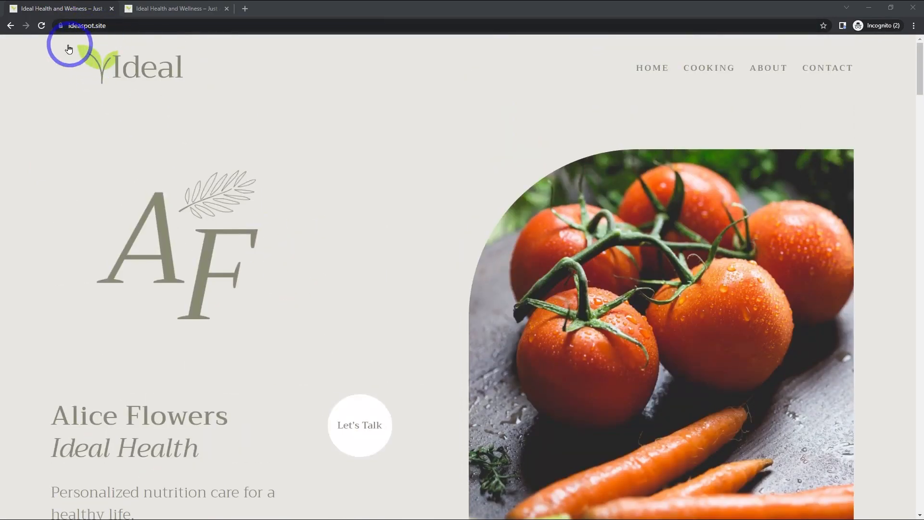
pyautogui.scroll(-10, 289, 209)
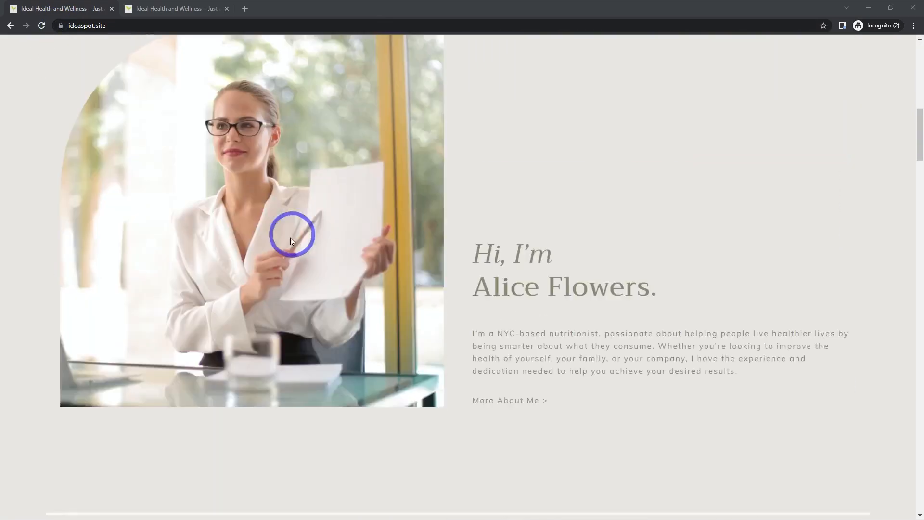
pyautogui.scroll(4, 180, 51)
# - Scroll through the homepage in the iPhone 12 Pro mobile preview
pyautogui.click(174, 11)
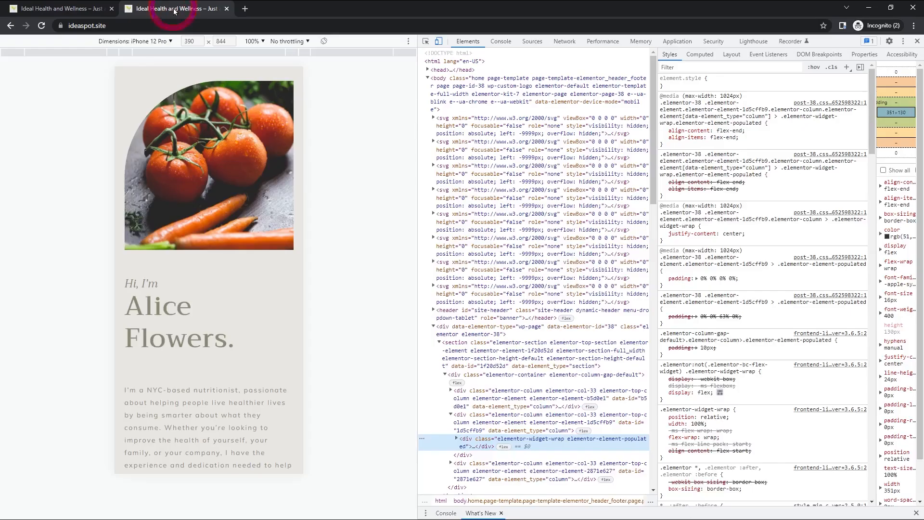
pyautogui.scroll(-10, 195, 267)
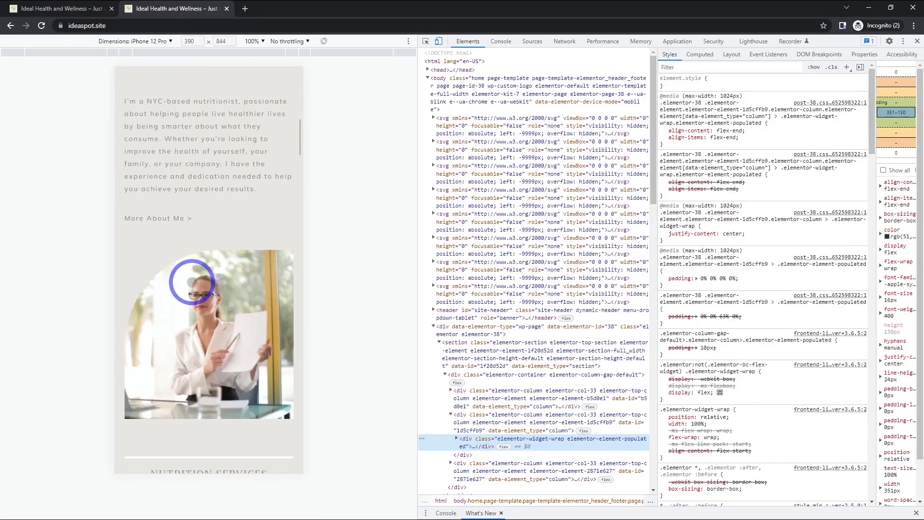
pyautogui.scroll(-7, 192, 287)
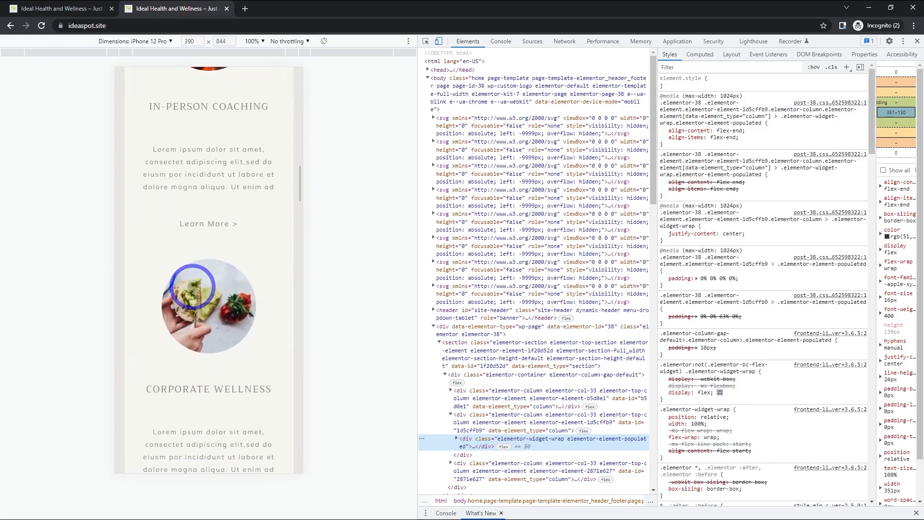
pyautogui.scroll(10, 192, 287)
pyautogui.scroll(3, 196, 288)
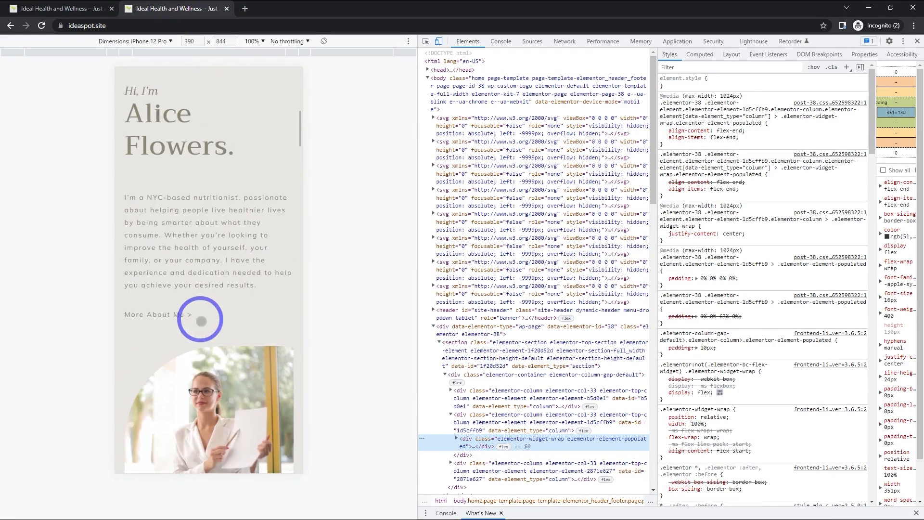
pyautogui.scroll(-6, 214, 177)
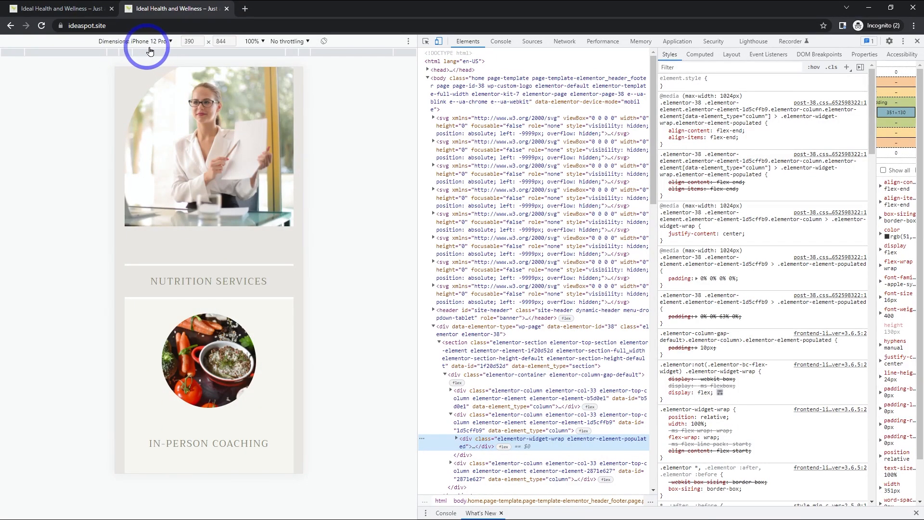
pyautogui.scroll(-5, 192, 274)
pyautogui.scroll(6, 191, 300)
pyautogui.scroll(-8, 217, 300)
pyautogui.scroll(8, 212, 298)
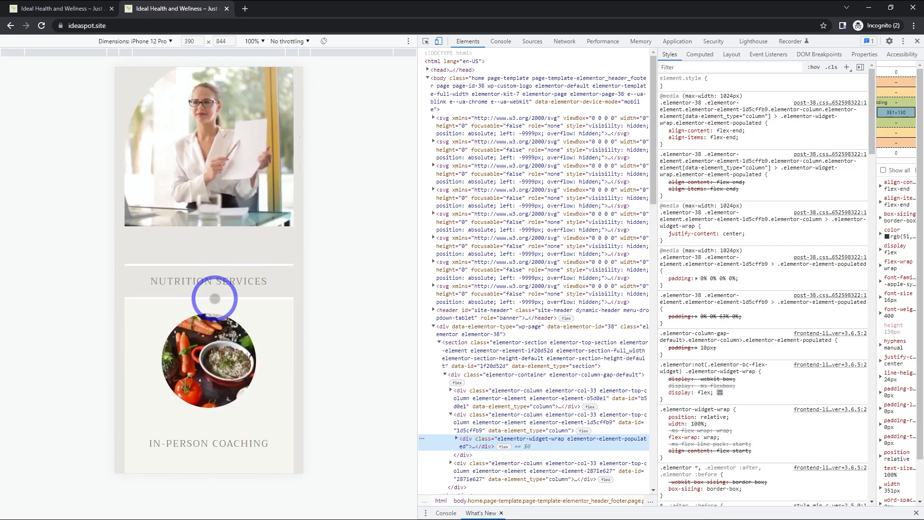
pyautogui.scroll(1, 215, 298)
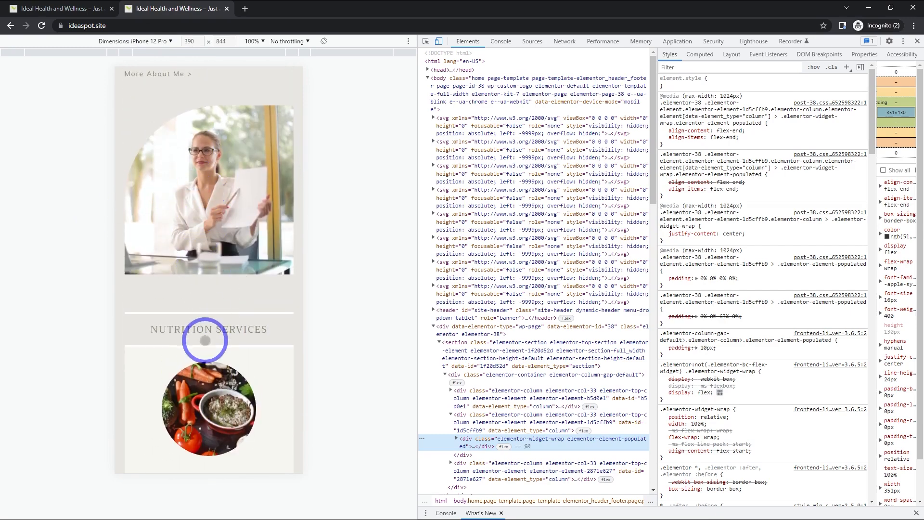
pyautogui.scroll(-15, 205, 333)
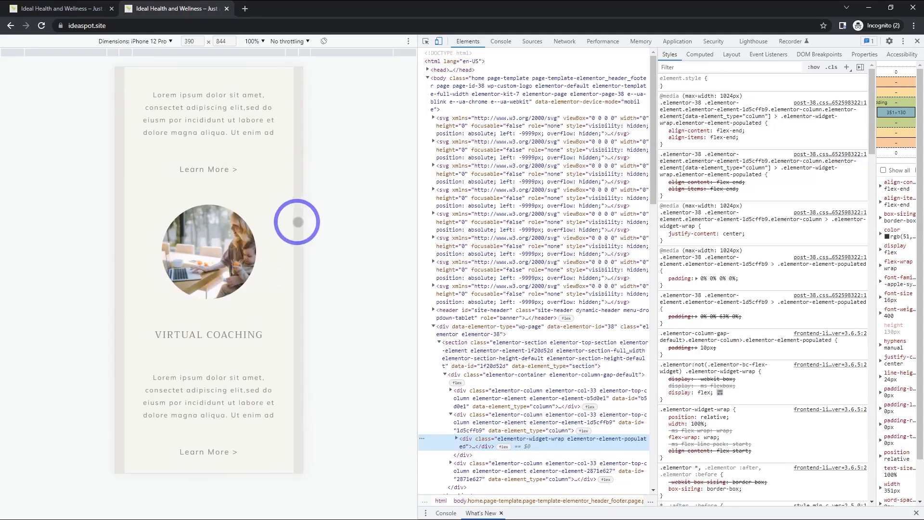
# - Switch the device preview to Responsive and narrow it to 749 pixels wide
pyautogui.click(160, 42)
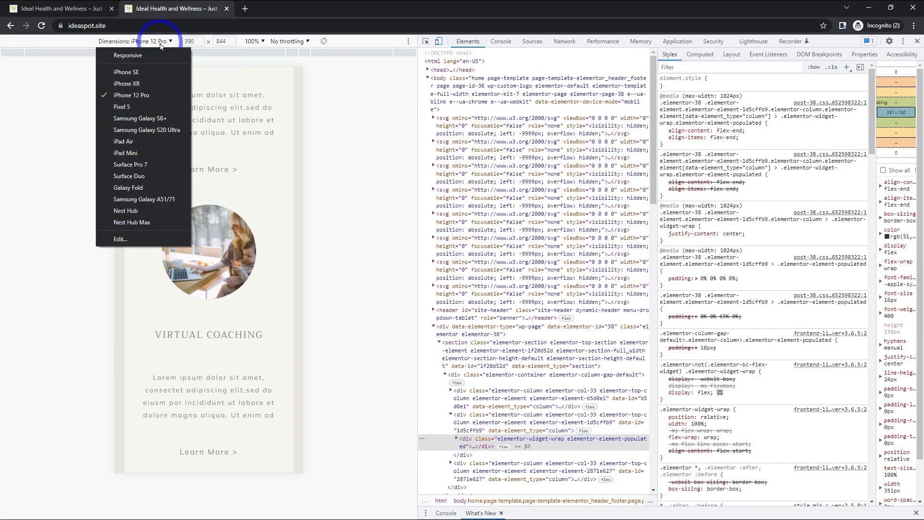
pyautogui.click(127, 55)
pyautogui.moveTo(412, 287); pyautogui.dragTo(393, 286)
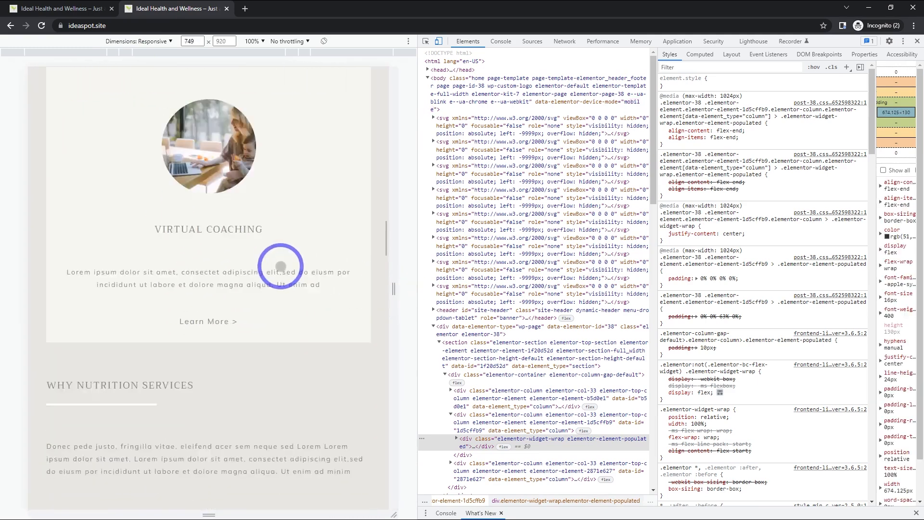
pyautogui.scroll(-10, 281, 266)
pyautogui.scroll(-10, 275, 257)
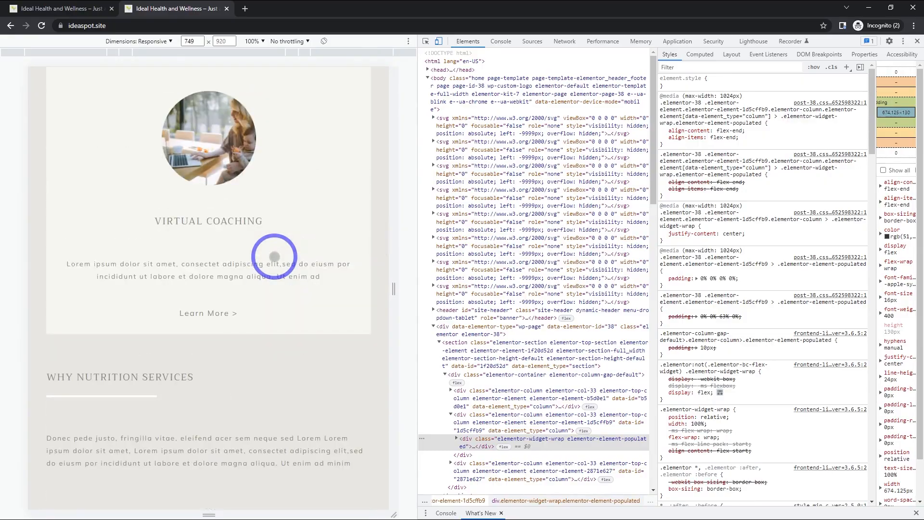